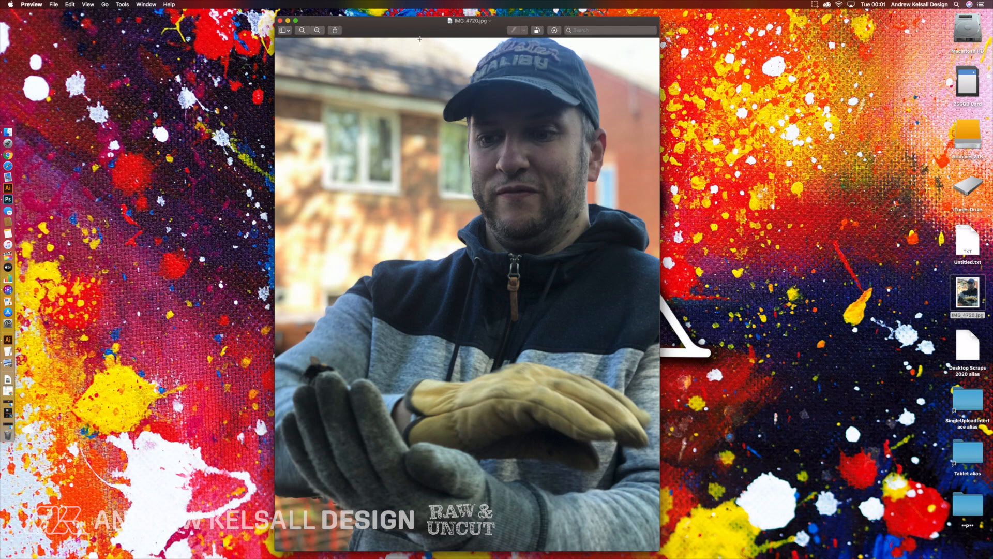
Clear the IMG_4720.jpg photo window off the desktop and bring up a taller Finder window.
{"action": "left_click_drag", "start_coordinate": [414, 28], "coordinate": [396, 529]}
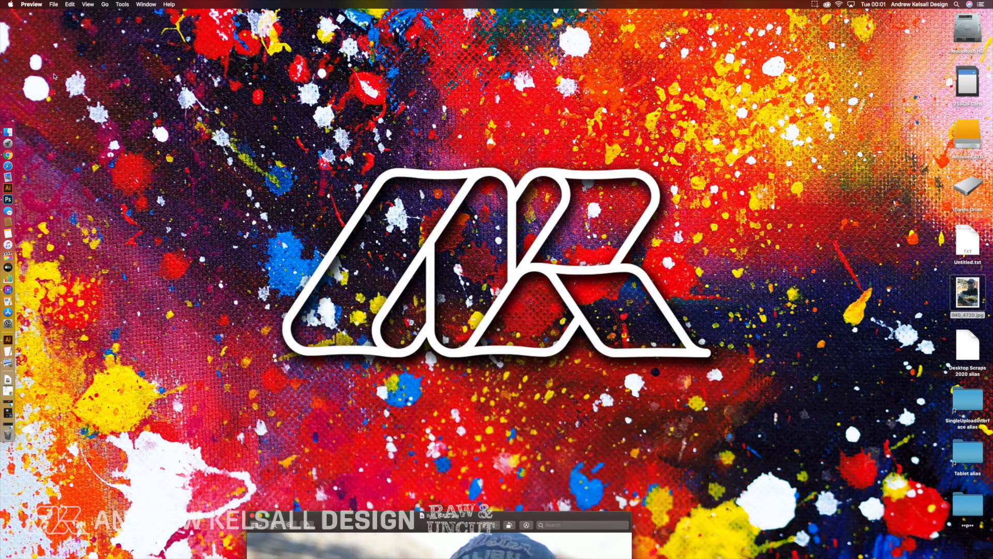
{"action": "left_click", "coordinate": [8, 132]}
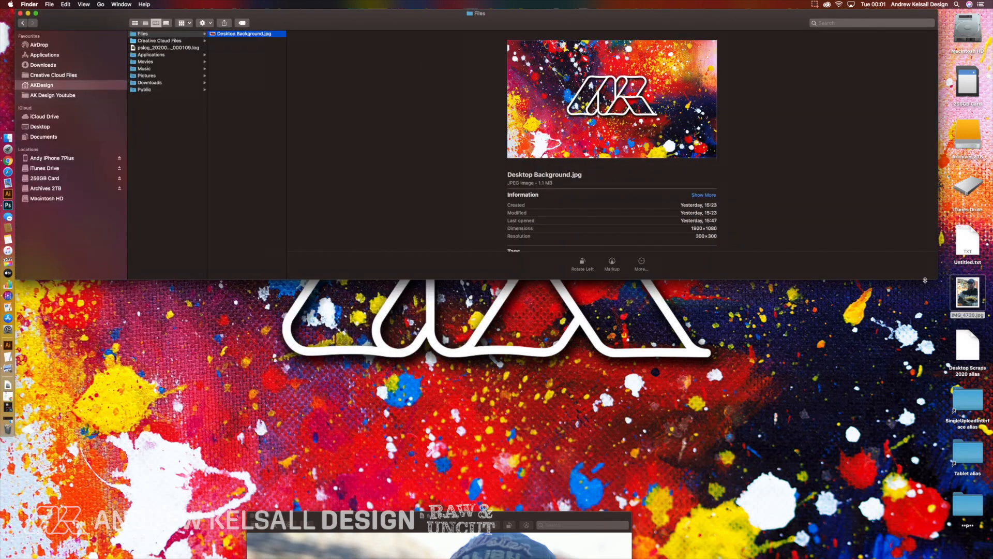
{"action": "left_click_drag", "start_coordinate": [936, 278], "coordinate": [922, 310]}
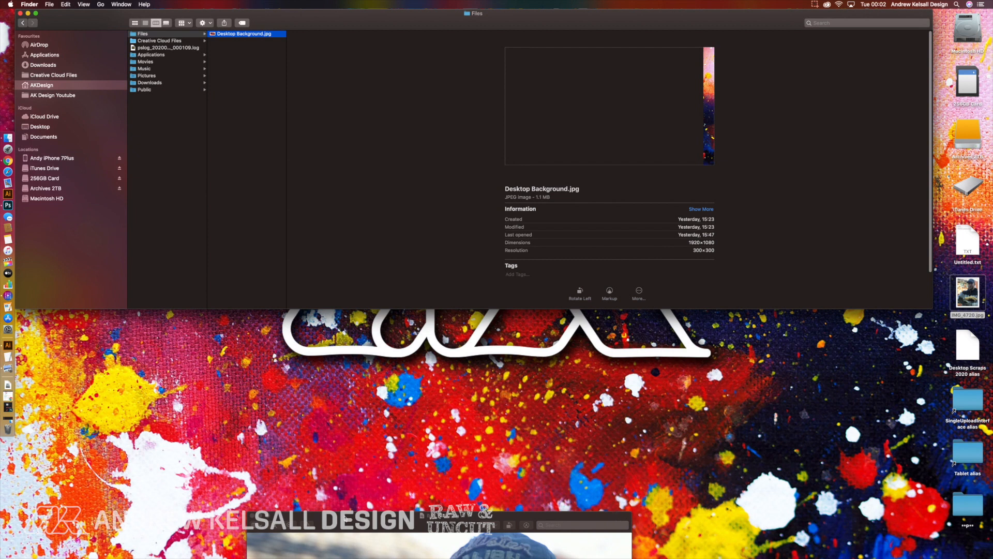
{"action": "left_click_drag", "start_coordinate": [366, 527], "coordinate": [243, 232]}
{"action": "left_click", "coordinate": [132, 222]}
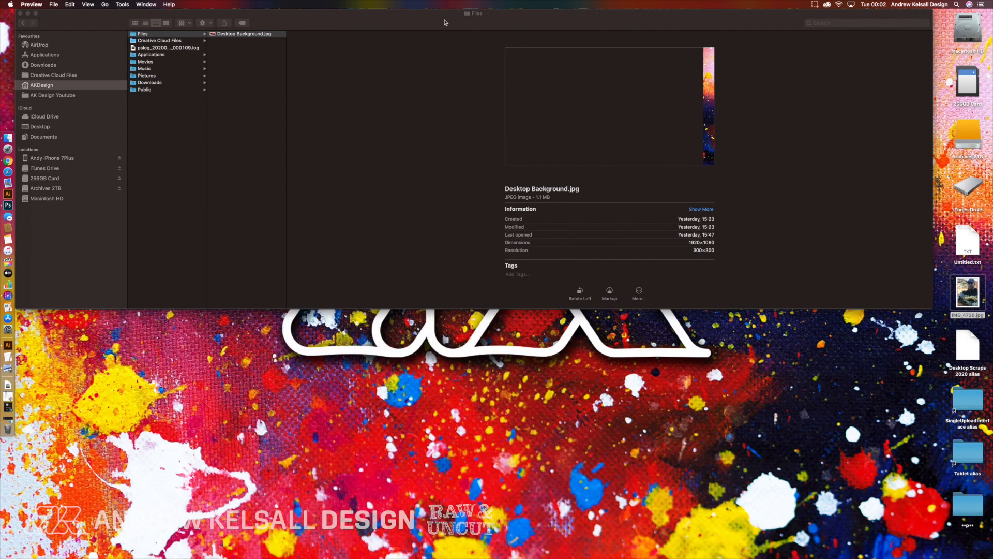
{"action": "left_click", "coordinate": [444, 22]}
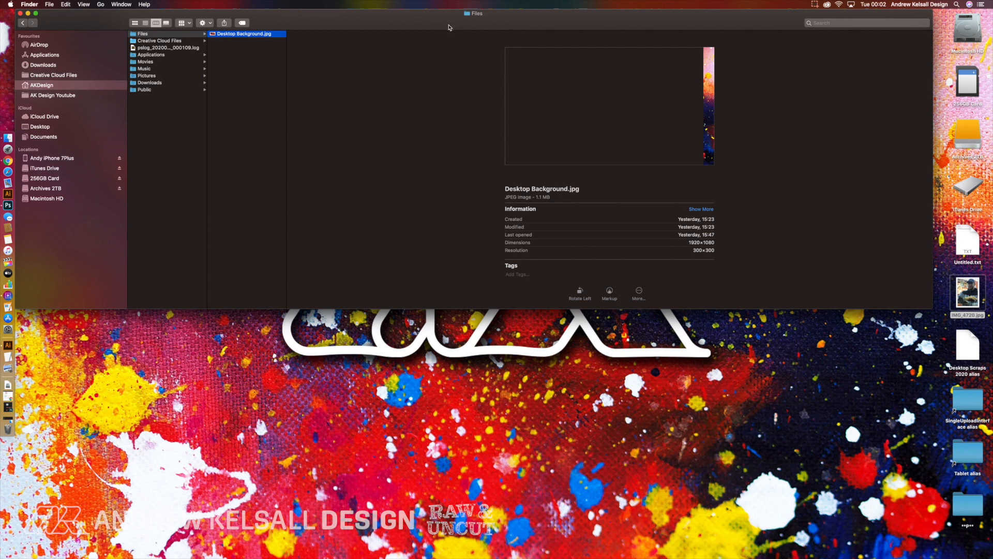
Lower the Finder window and browse the 256GB Card to the CD project's *AI Designs folder and its BOOKLET cd800s subfolder.
{"action": "left_click", "coordinate": [101, 179]}
{"action": "left_click_drag", "start_coordinate": [348, 24], "coordinate": [348, 270]}
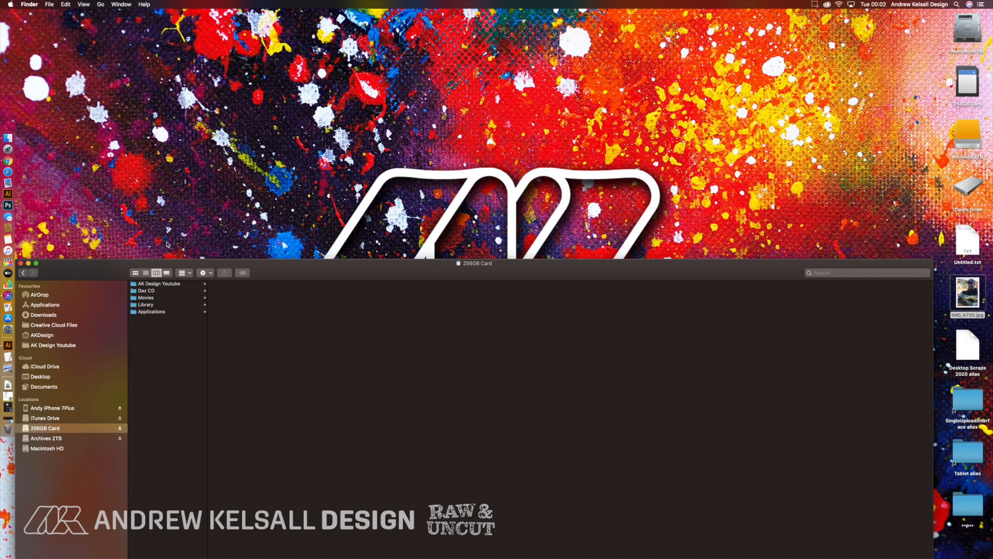
{"action": "left_click", "coordinate": [148, 292]}
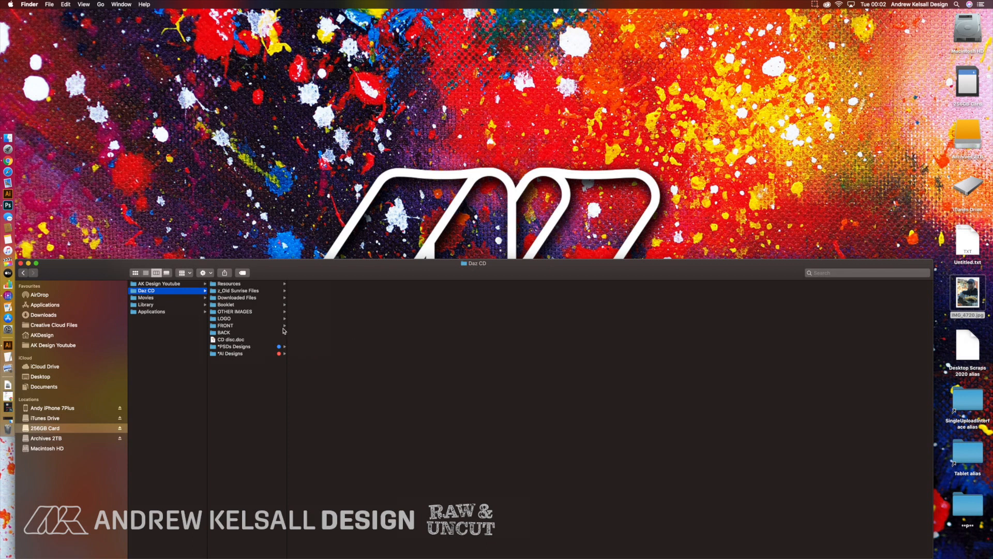
{"action": "left_click", "coordinate": [264, 357]}
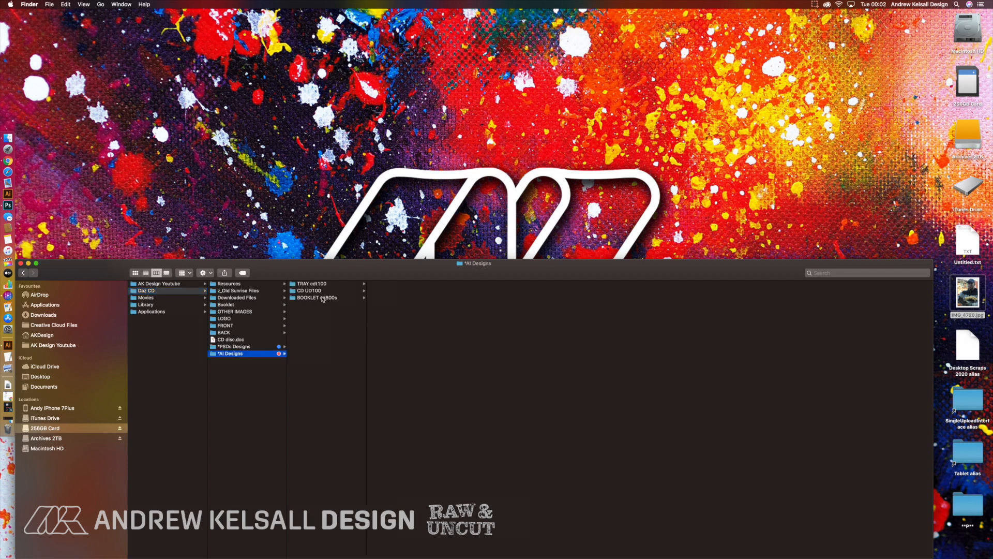
{"action": "left_click", "coordinate": [322, 298]}
Open PAGE-2-7-CD800S_b.ai in Illustrator, ignoring the missing linked file and leaving the missing font substituted.
{"action": "left_click", "coordinate": [372, 285]}
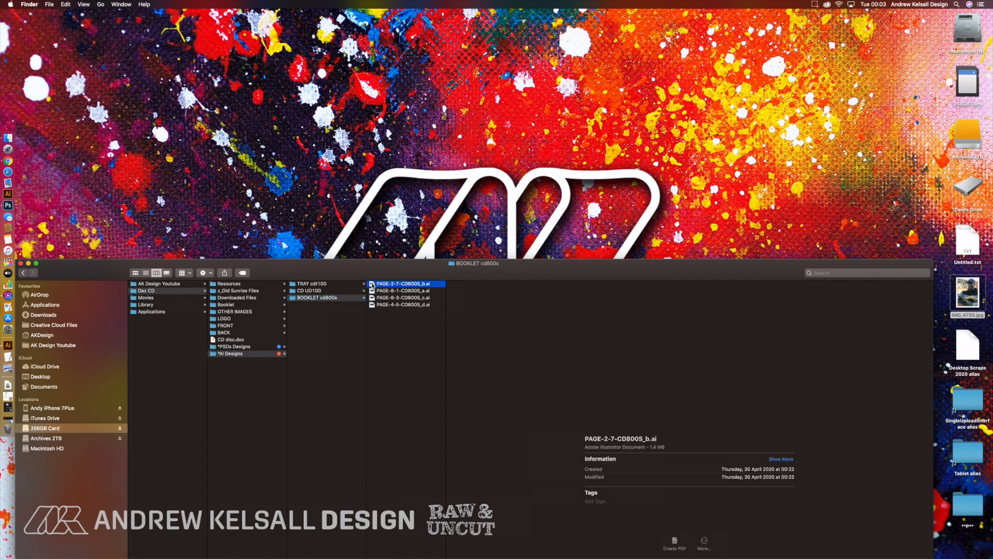
{"action": "double_click", "coordinate": [371, 285]}
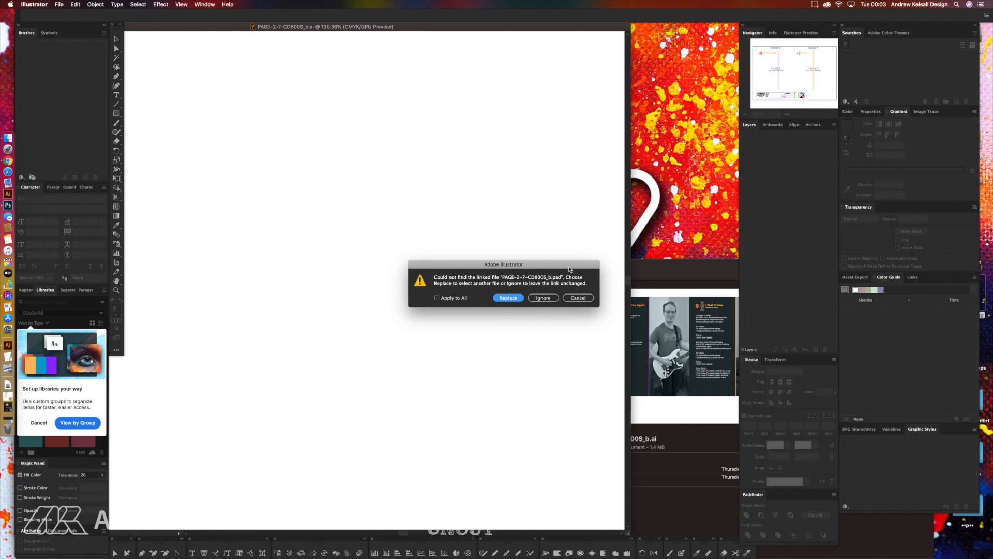
{"action": "left_click", "coordinate": [543, 298]}
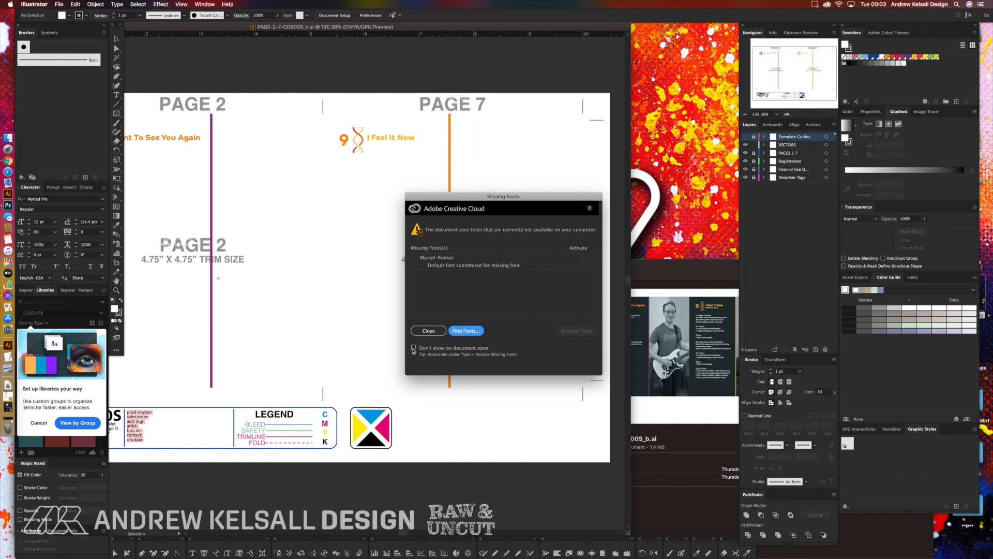
{"action": "left_click", "coordinate": [428, 331]}
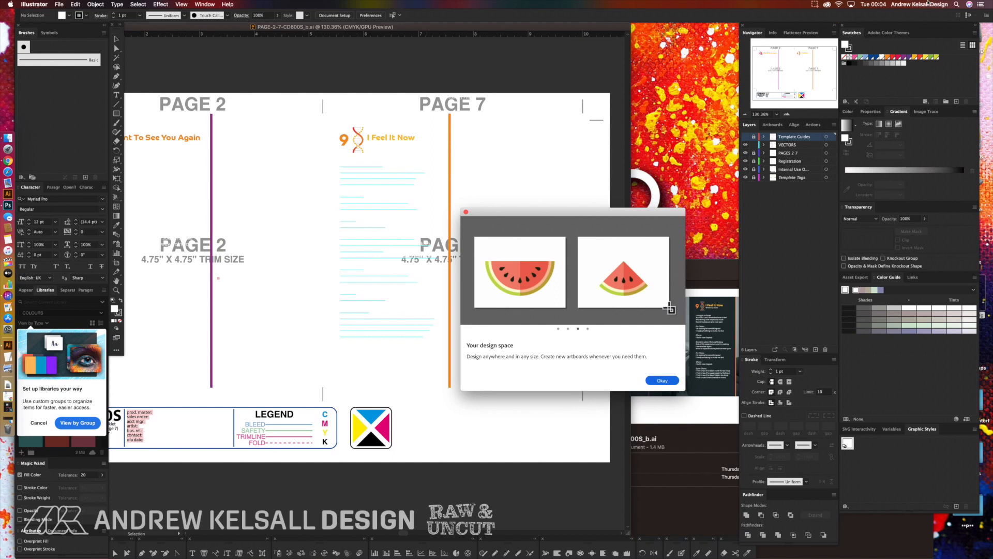
Move the introductory tour dialog aside to see the booklet page and dismiss it.
{"action": "mouse_move", "coordinate": [992, 0]}
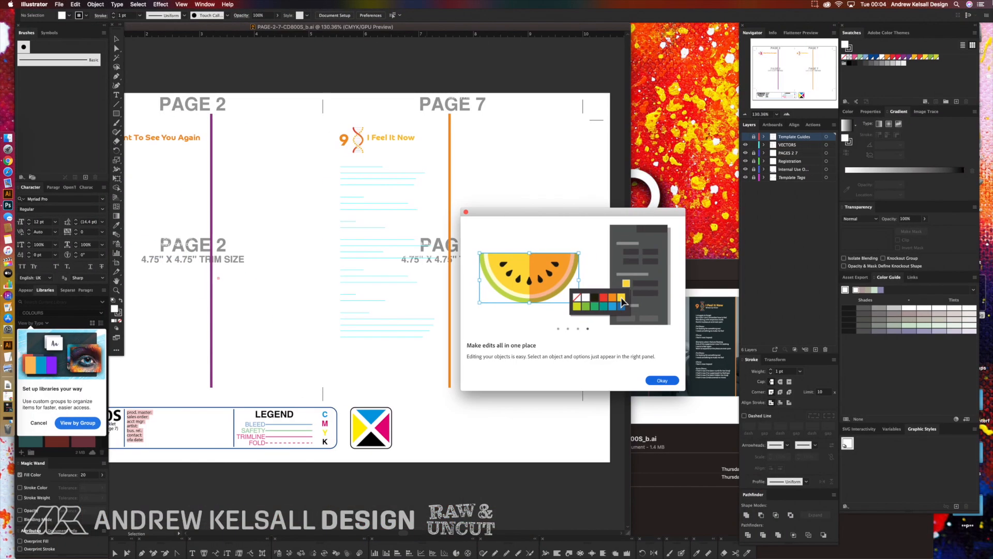
{"action": "left_click_drag", "start_coordinate": [582, 216], "coordinate": [603, 119]}
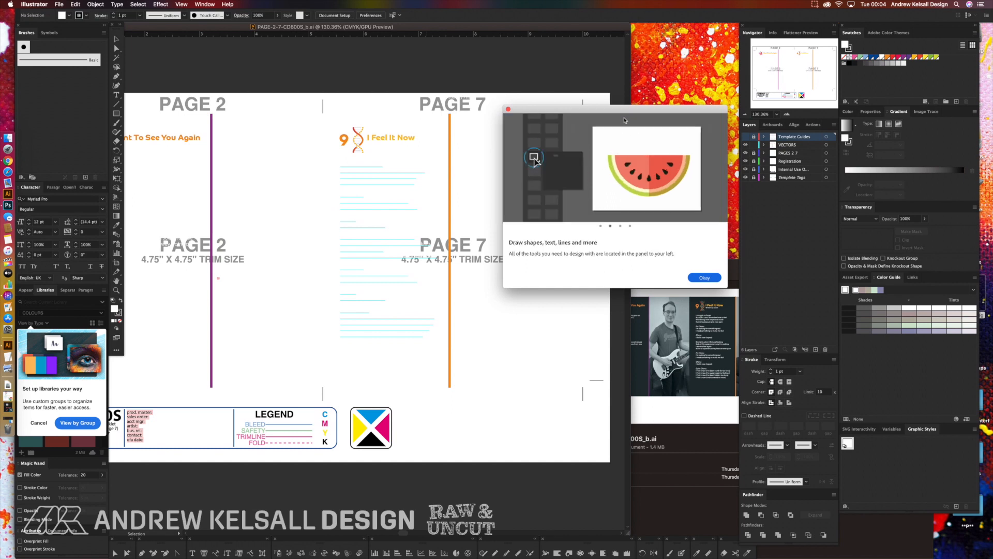
{"action": "left_click_drag", "start_coordinate": [641, 110], "coordinate": [663, 96]}
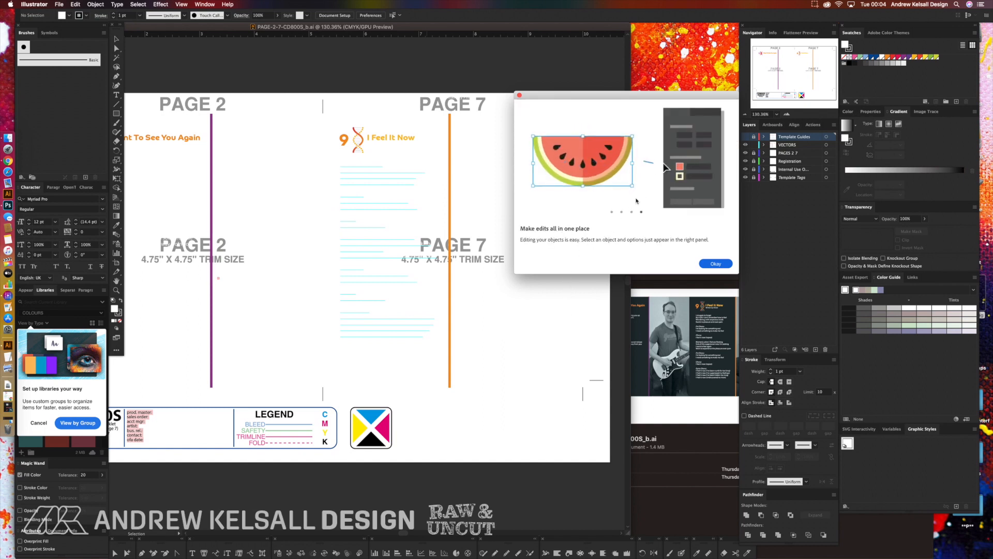
{"action": "left_click_drag", "start_coordinate": [672, 103], "coordinate": [600, 185]}
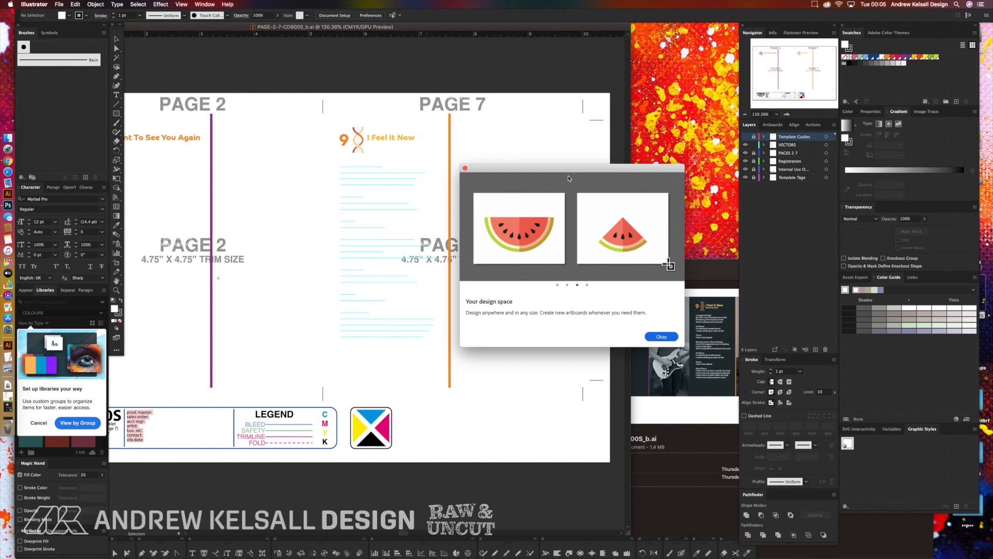
{"action": "left_click_drag", "start_coordinate": [573, 171], "coordinate": [490, 208]}
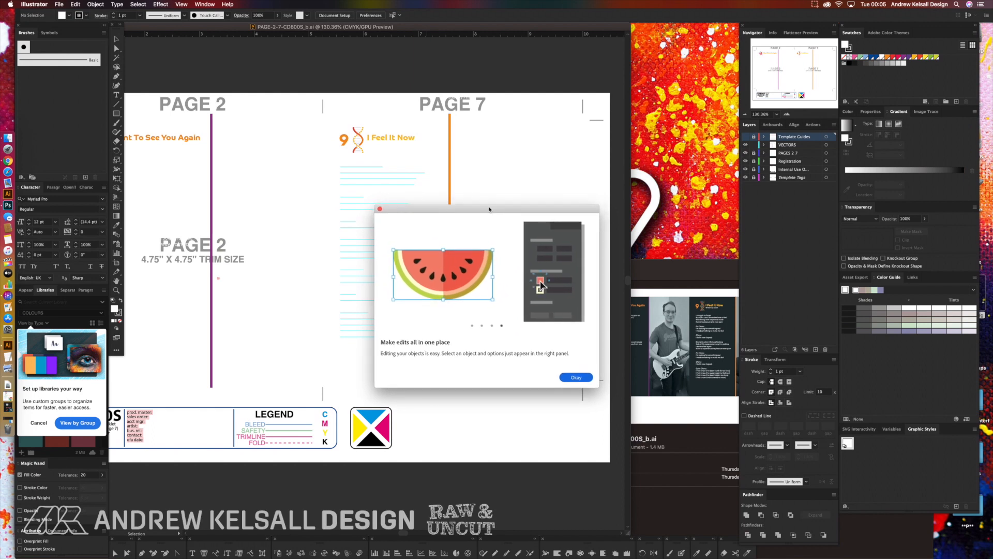
{"action": "left_click_drag", "start_coordinate": [491, 208], "coordinate": [507, 203]}
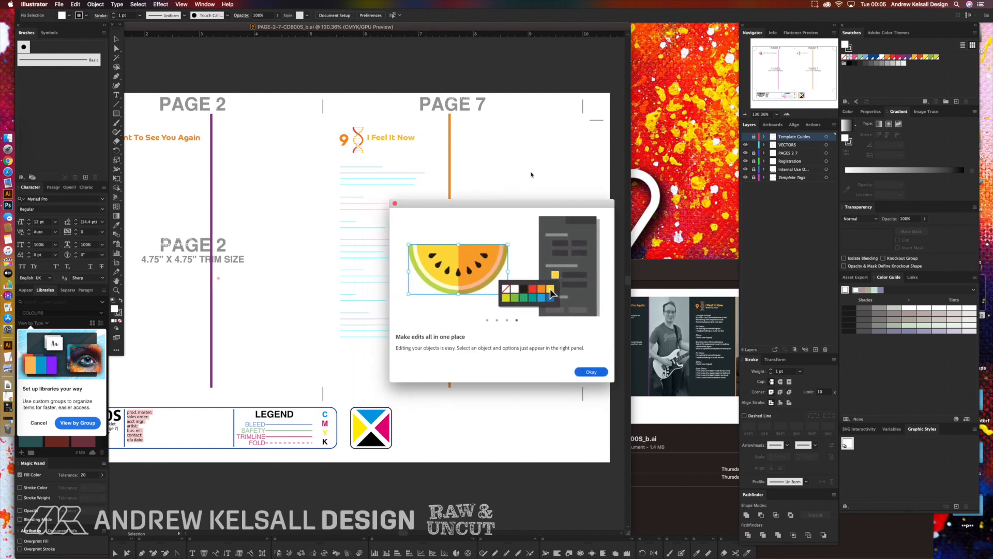
{"action": "left_click_drag", "start_coordinate": [512, 204], "coordinate": [495, 231]}
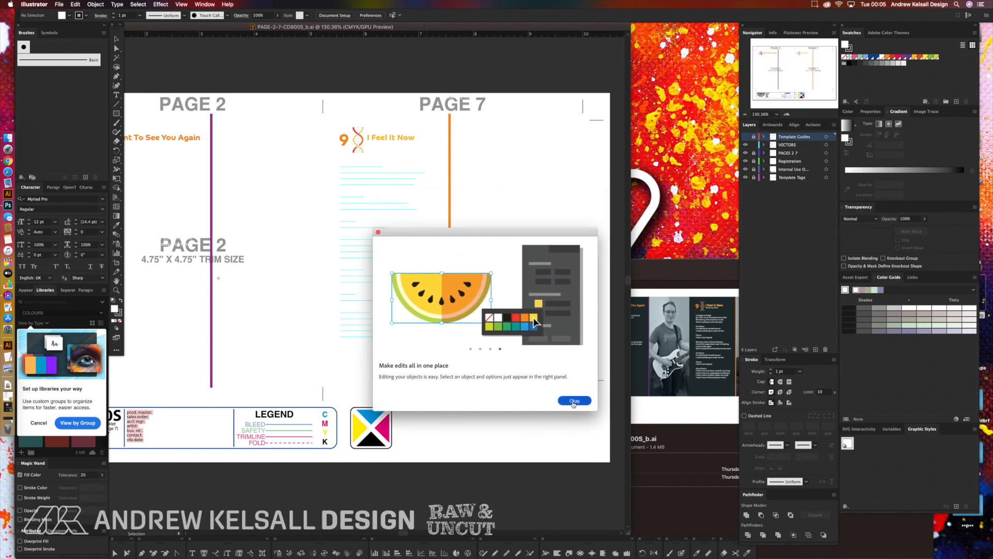
{"action": "left_click", "coordinate": [574, 402]}
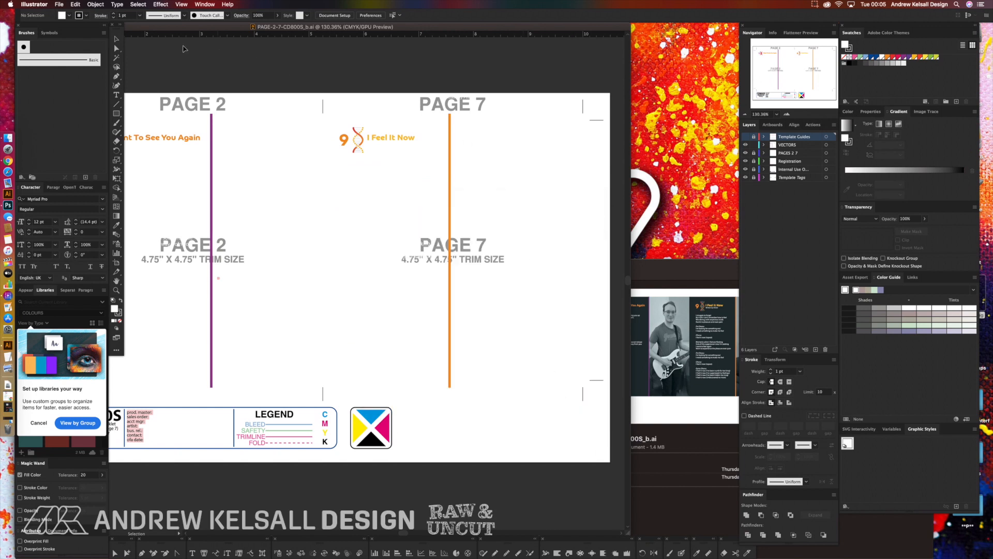
Bring both booklet pages into view, and close the PAGE-2-7-CD800S_b.ai document and the home screen window.
{"action": "left_click_drag", "start_coordinate": [143, 28], "coordinate": [250, 27]}
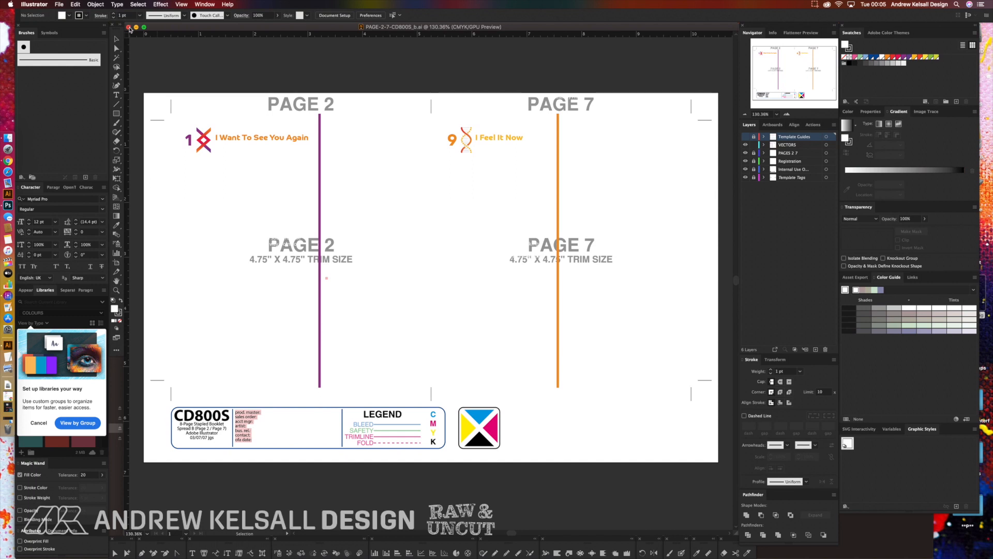
{"action": "left_click", "coordinate": [129, 28]}
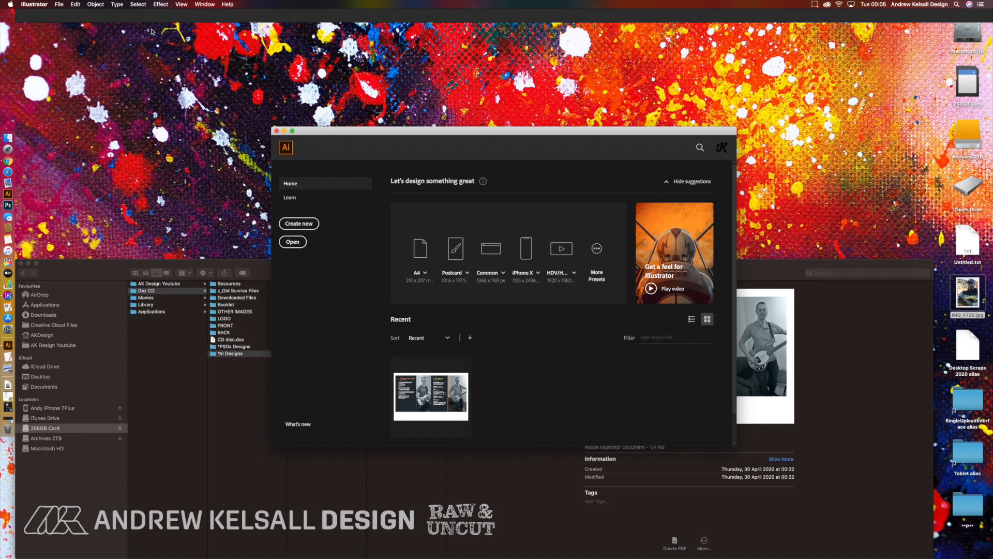
{"action": "left_click_drag", "start_coordinate": [348, 138], "coordinate": [278, 76]}
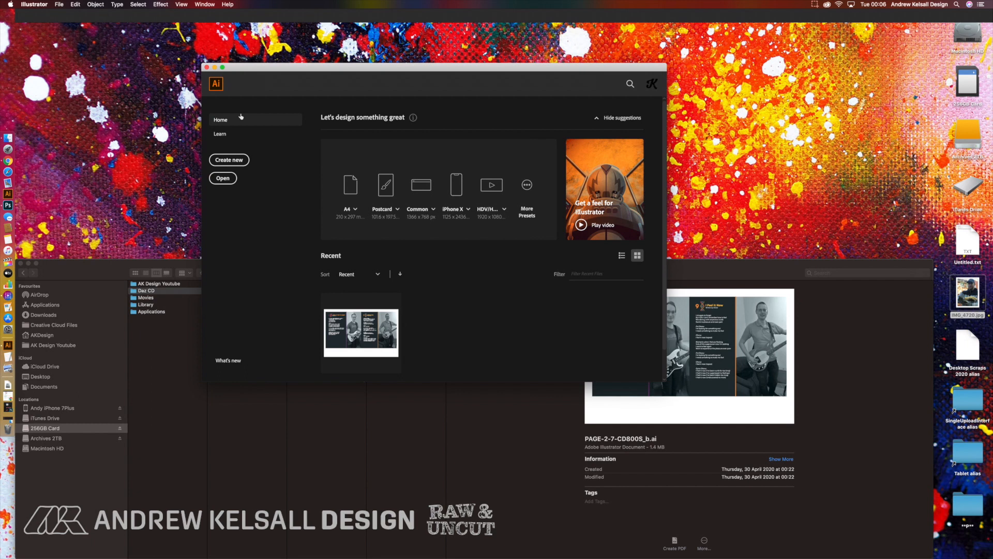
{"action": "mouse_move", "coordinate": [239, 63]}
{"action": "left_mouse_down"}
{"action": "mouse_move", "coordinate": [241, 78]}
{"action": "mouse_move", "coordinate": [247, 60]}
{"action": "left_mouse_up"}
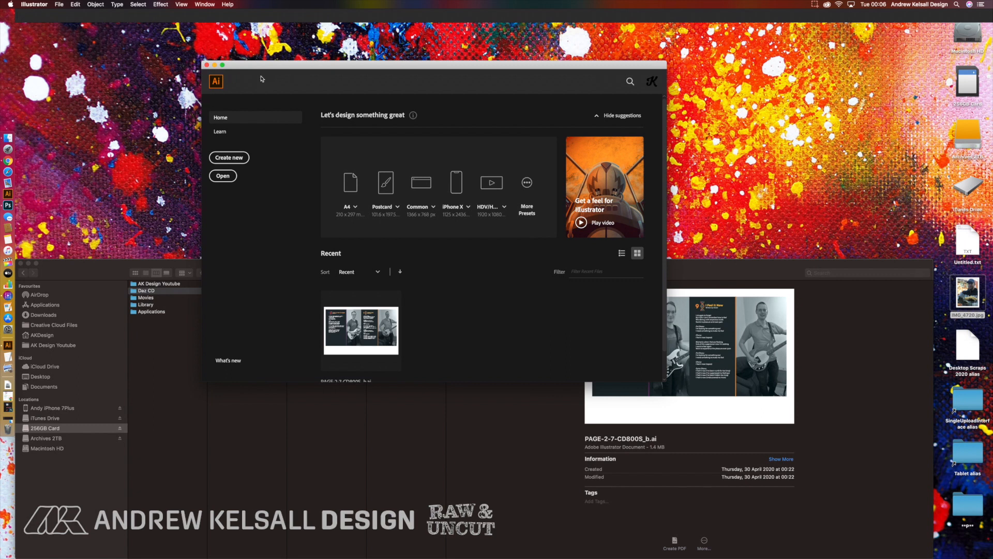
{"action": "mouse_move", "coordinate": [251, 65]}
{"action": "left_mouse_down"}
{"action": "mouse_move", "coordinate": [248, 111]}
{"action": "mouse_move", "coordinate": [241, 81]}
{"action": "left_mouse_up"}
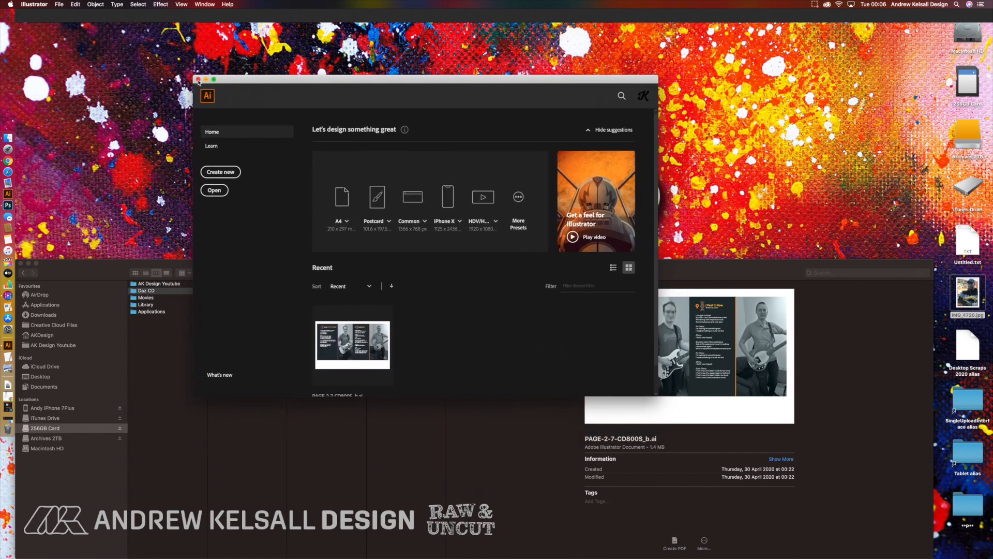
{"action": "left_click", "coordinate": [198, 80]}
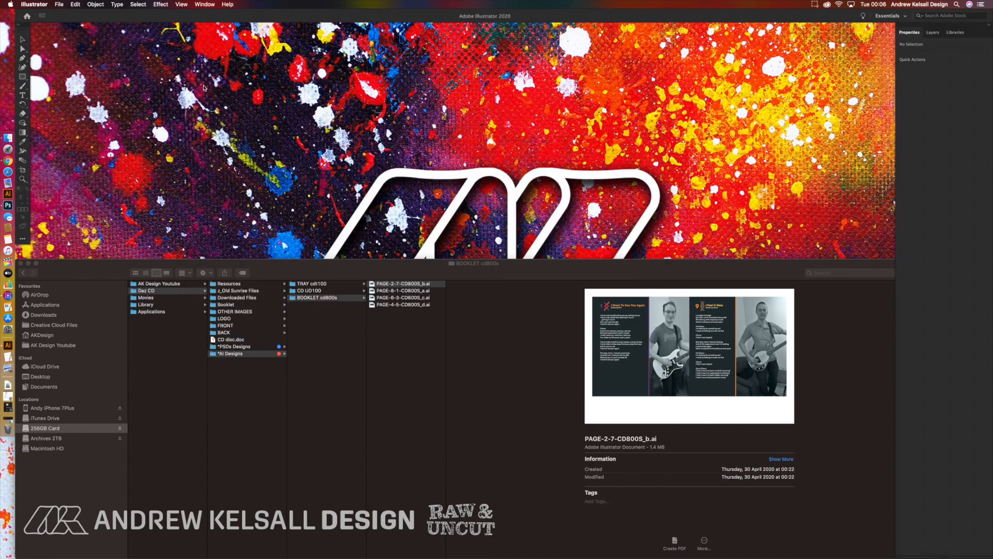
Switch back to Finder and look through the *PSDs Designs subfolders, Resources and Downloaded Files of the CD project.
{"action": "left_click", "coordinate": [395, 345]}
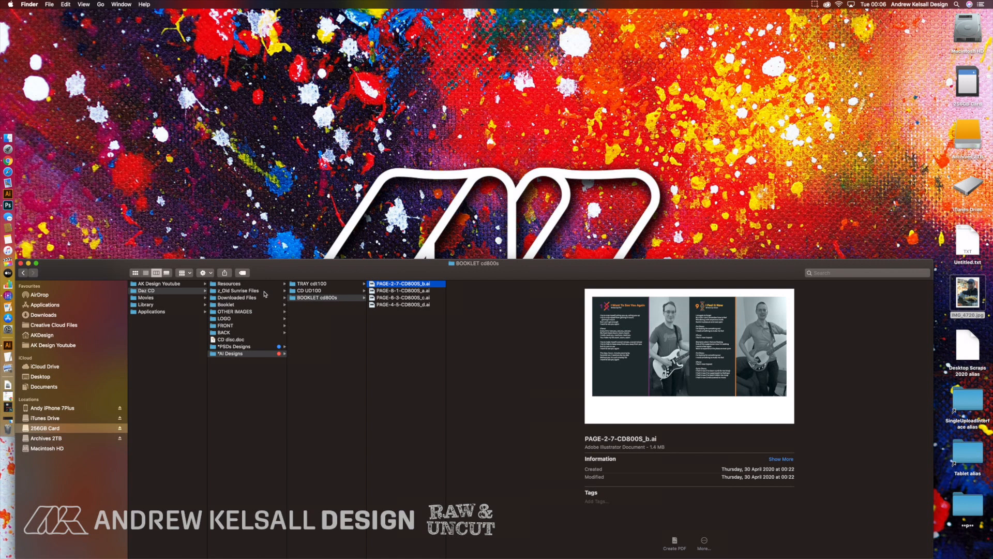
{"action": "left_click", "coordinate": [262, 346]}
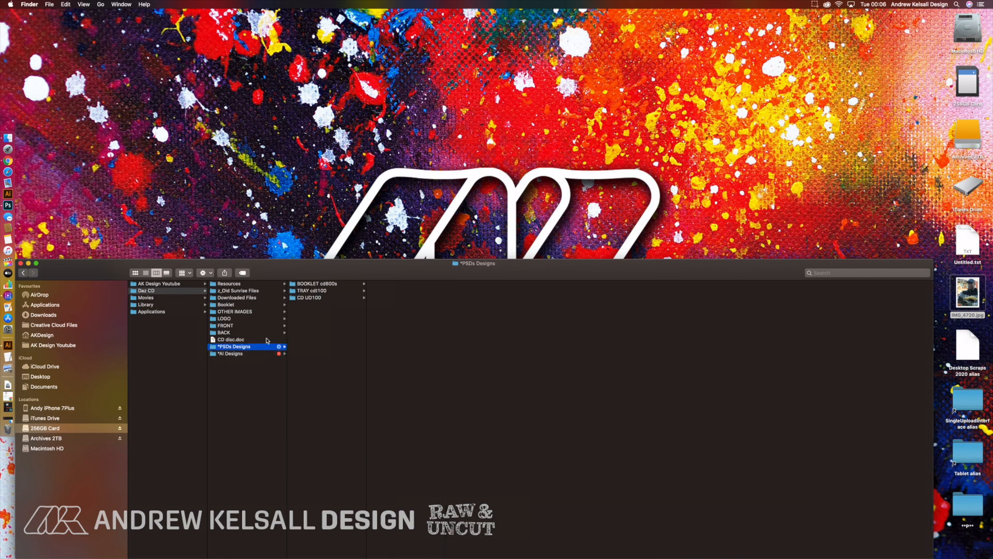
{"action": "left_click", "coordinate": [321, 284]}
{"action": "left_click", "coordinate": [325, 292]}
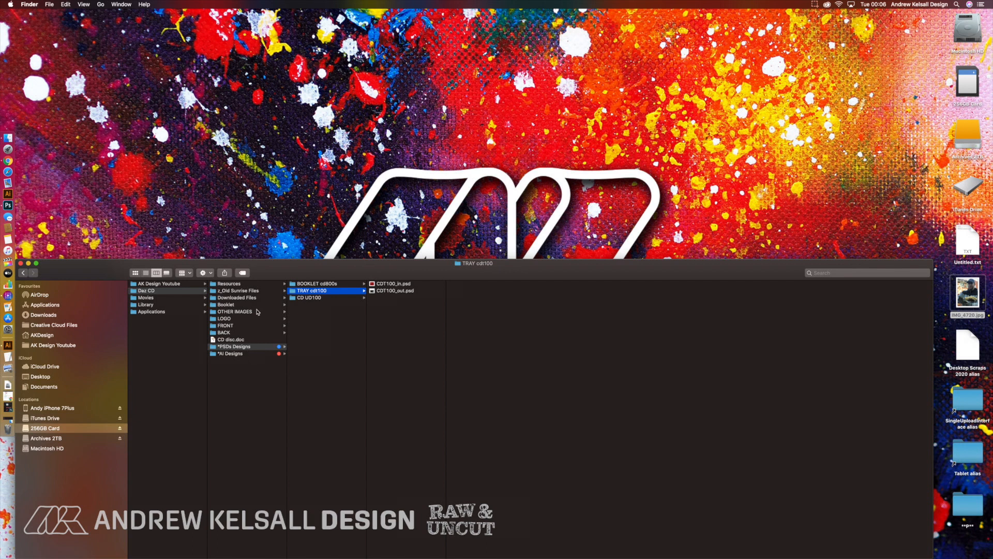
{"action": "left_click", "coordinate": [244, 285]}
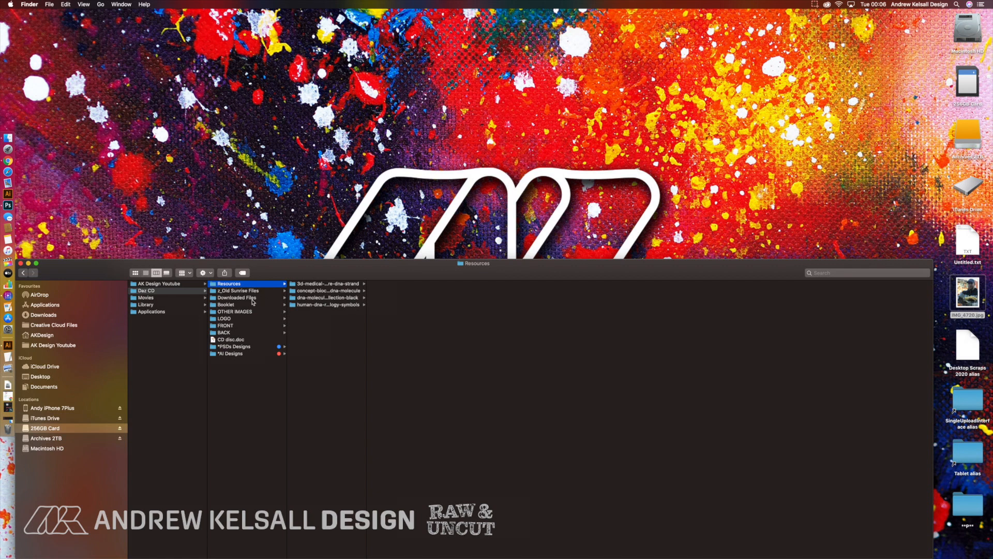
{"action": "left_click", "coordinate": [253, 302]}
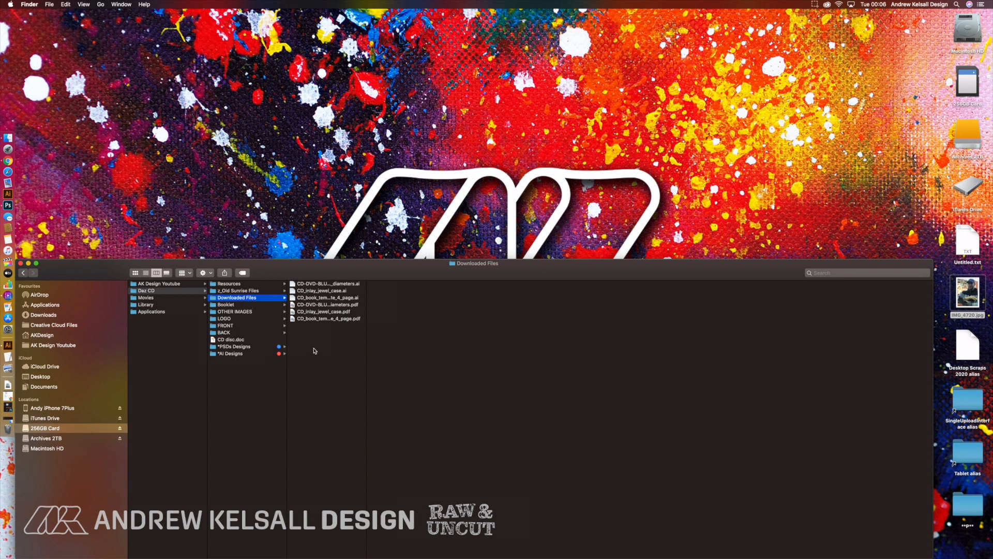
Preview the inside sleeve photos in the Booklet folder one after another, starting with inside sleeve E.jpg.
{"action": "left_click", "coordinate": [264, 306]}
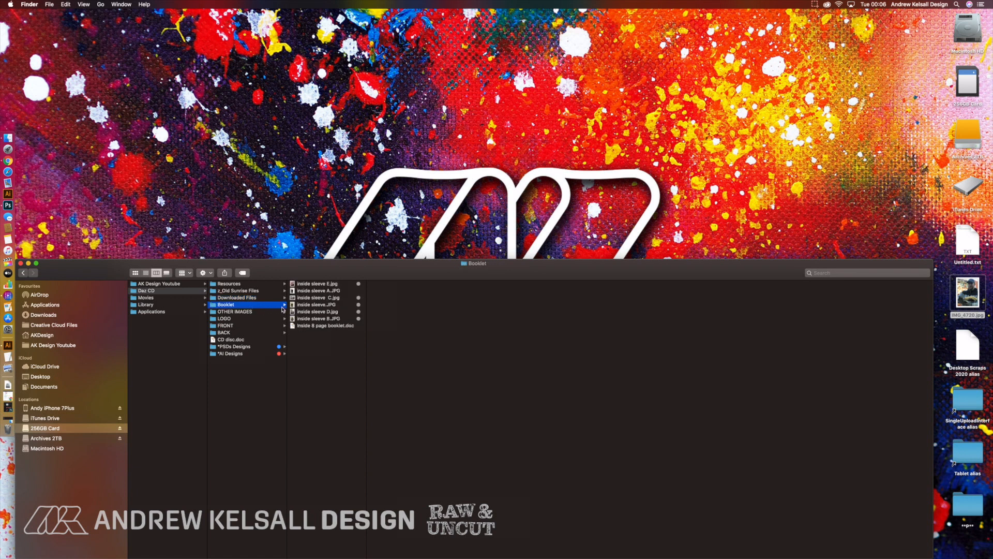
{"action": "left_click", "coordinate": [313, 285]}
{"action": "key", "text": "space"}
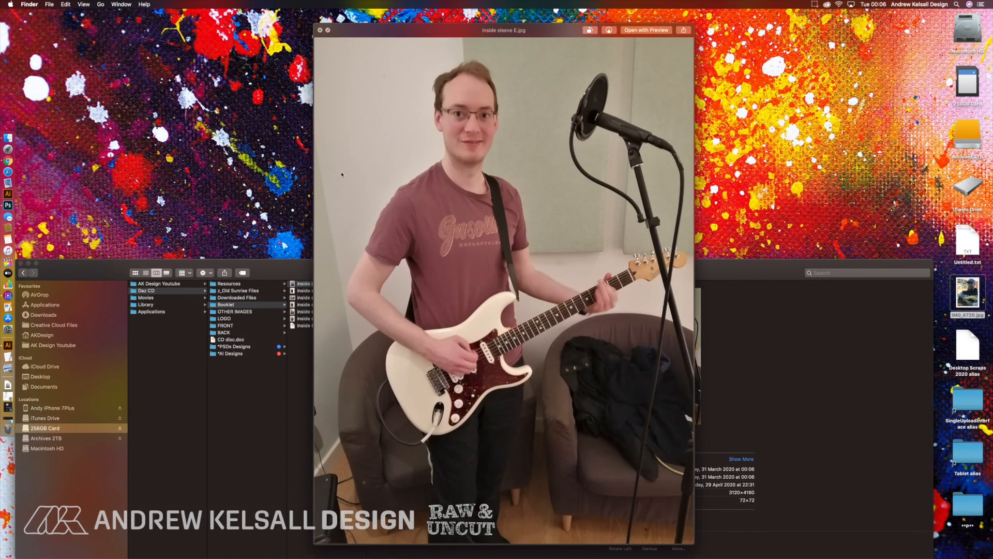
{"action": "key", "text": "Down"}
{"action": "key", "text": "Down"}
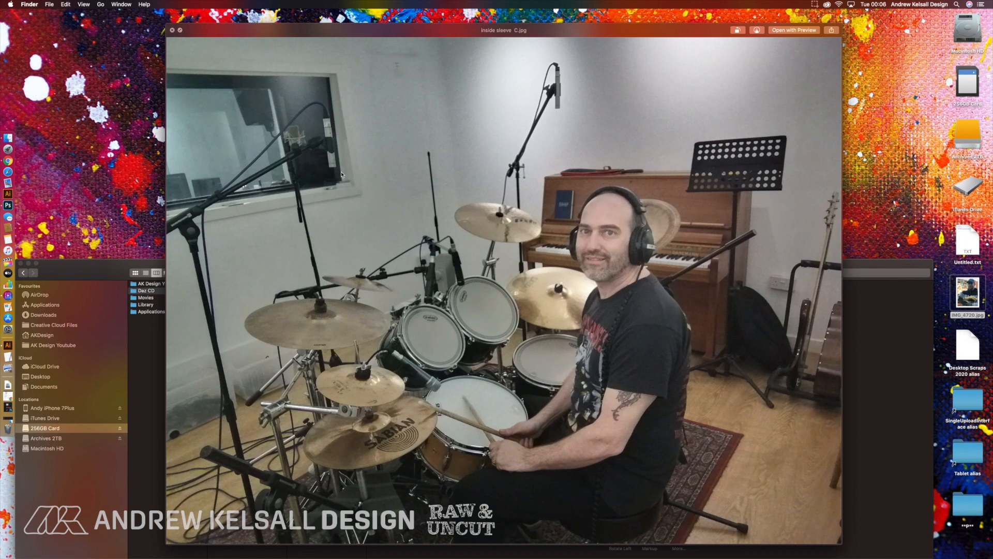
{"action": "key", "text": "Down"}
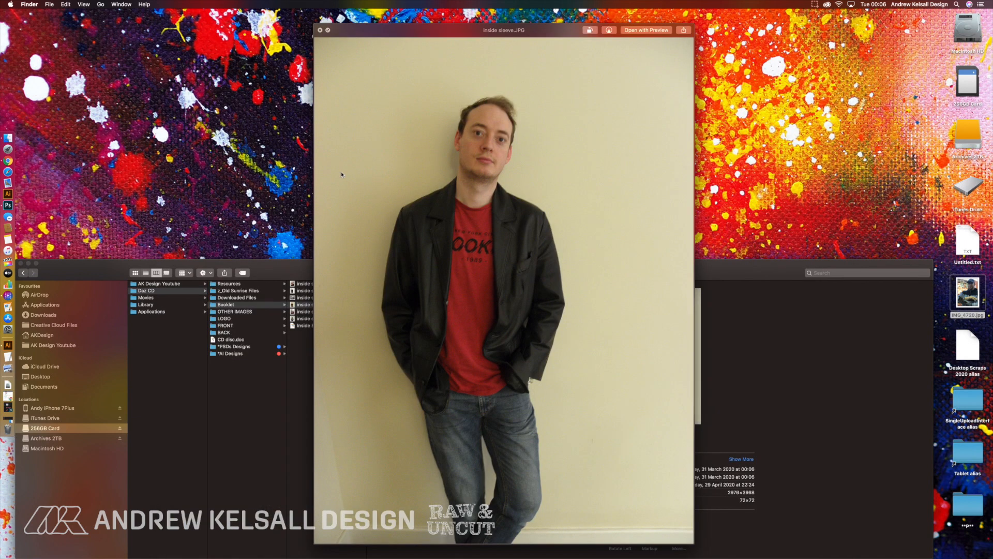
{"action": "key", "text": "Down"}
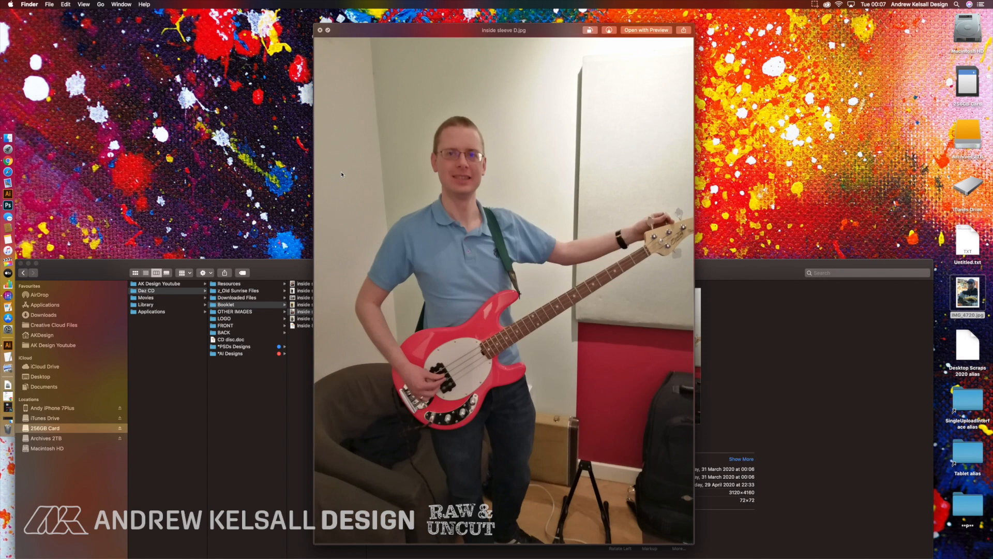
{"action": "key", "text": "Up"}
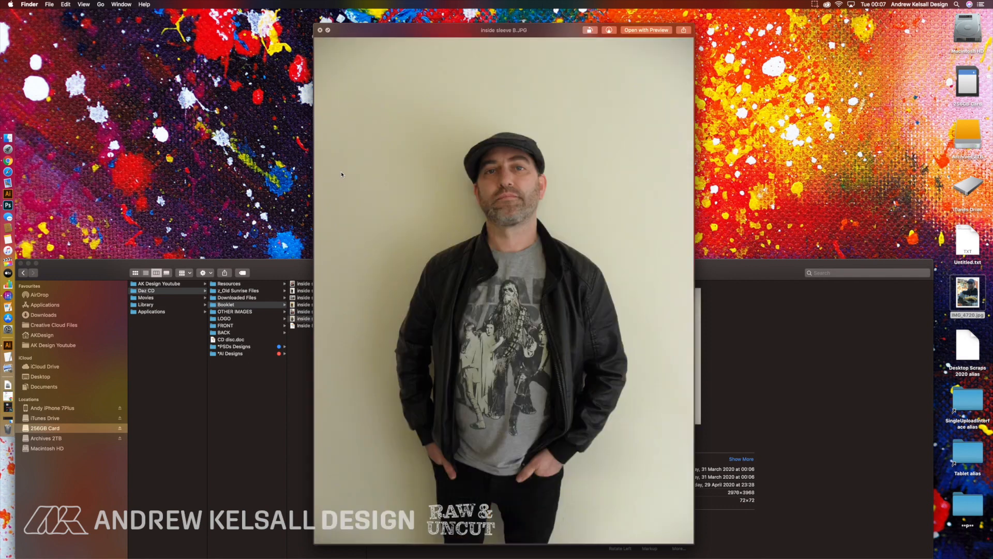
Preview inside 8 page booklet.doc, read through its design instructions and song lyrics, and close the preview.
{"action": "key", "text": "Down"}
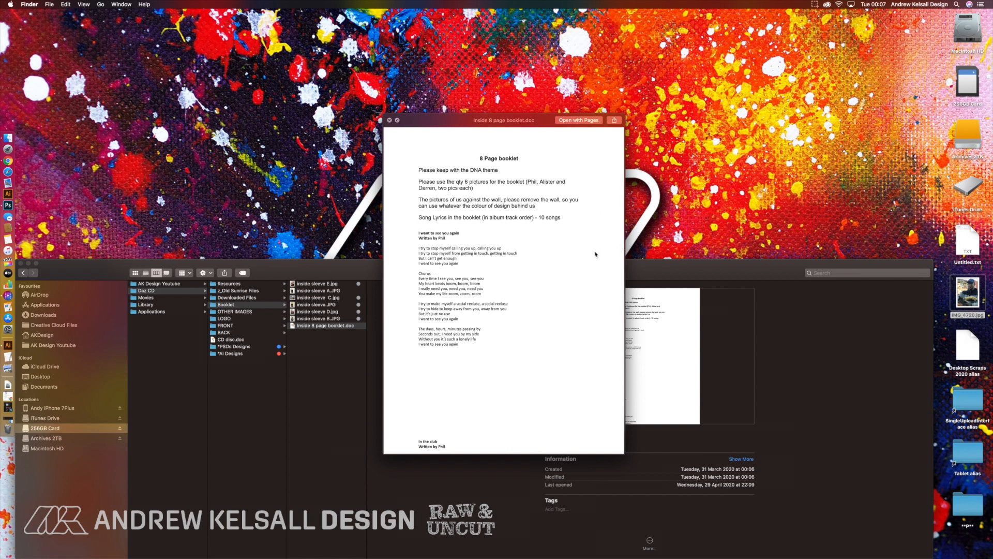
{"action": "scroll", "coordinate": [596, 254], "scroll_direction": "down", "scroll_amount": 15}
{"action": "scroll", "coordinate": [595, 254], "scroll_direction": "down", "scroll_amount": 15}
{"action": "scroll", "coordinate": [596, 254], "scroll_direction": "down", "scroll_amount": 15}
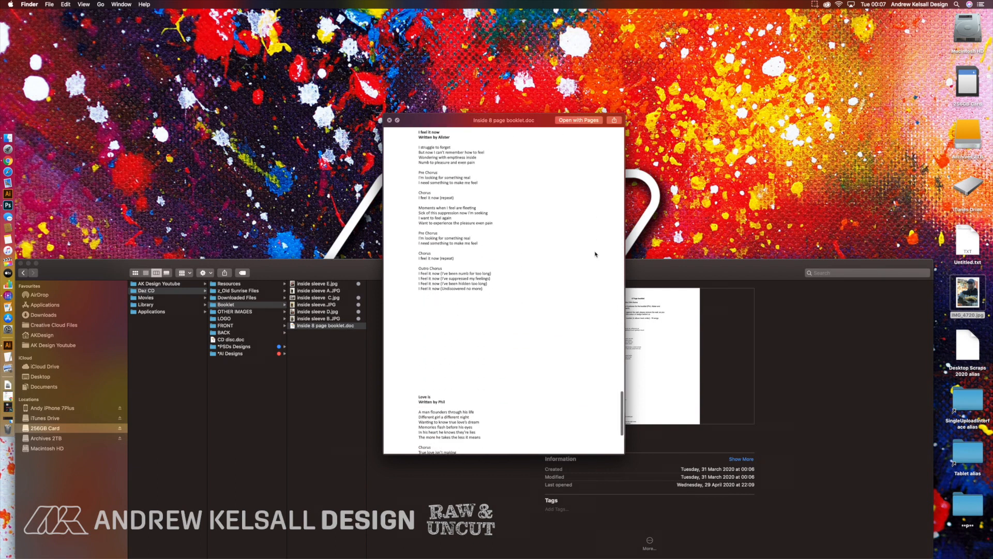
{"action": "scroll", "coordinate": [595, 254], "scroll_direction": "down", "scroll_amount": 15}
{"action": "scroll", "coordinate": [595, 252], "scroll_direction": "up", "scroll_amount": 20}
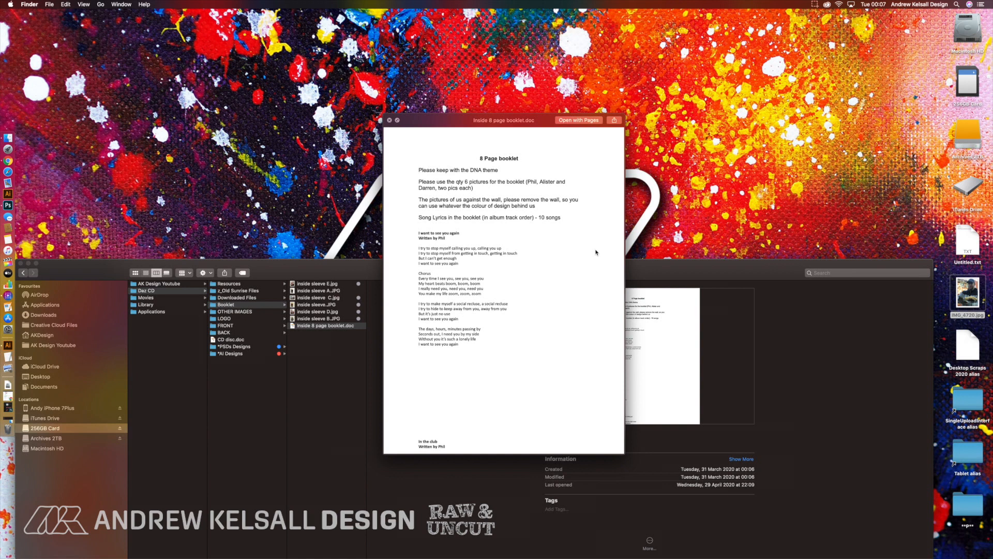
{"action": "scroll", "coordinate": [596, 252], "scroll_direction": "down", "scroll_amount": 1}
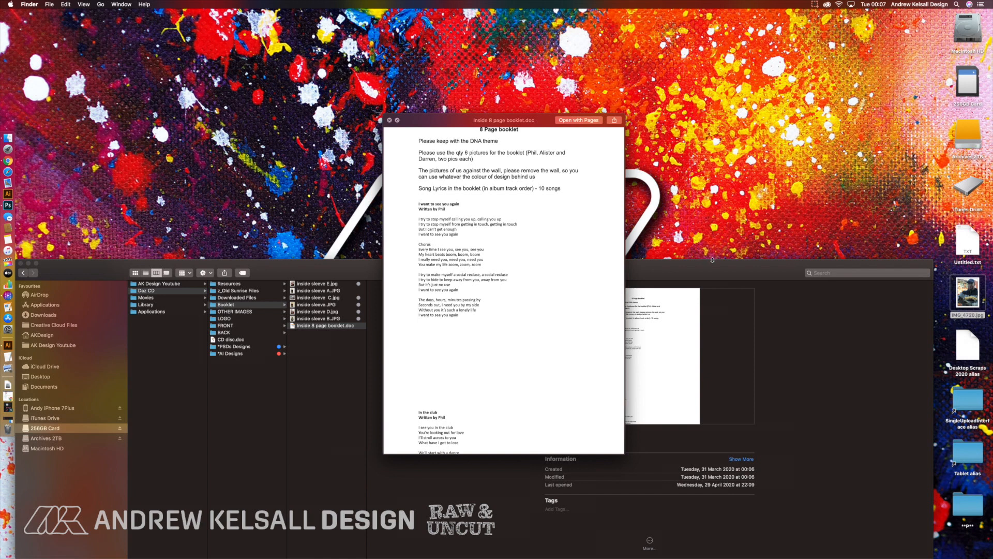
{"action": "scroll", "coordinate": [541, 250], "scroll_direction": "down", "scroll_amount": 7}
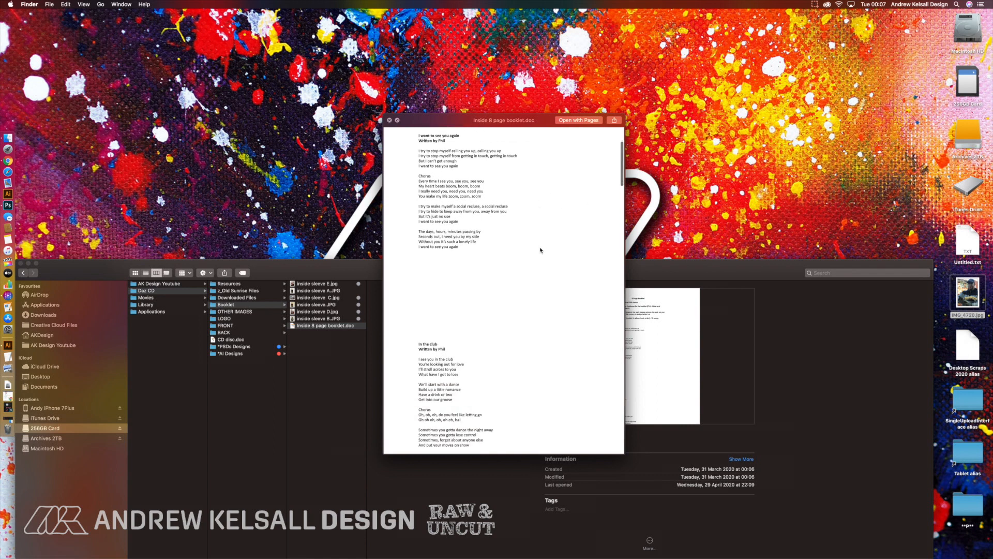
{"action": "scroll", "coordinate": [541, 250], "scroll_direction": "down", "scroll_amount": 1}
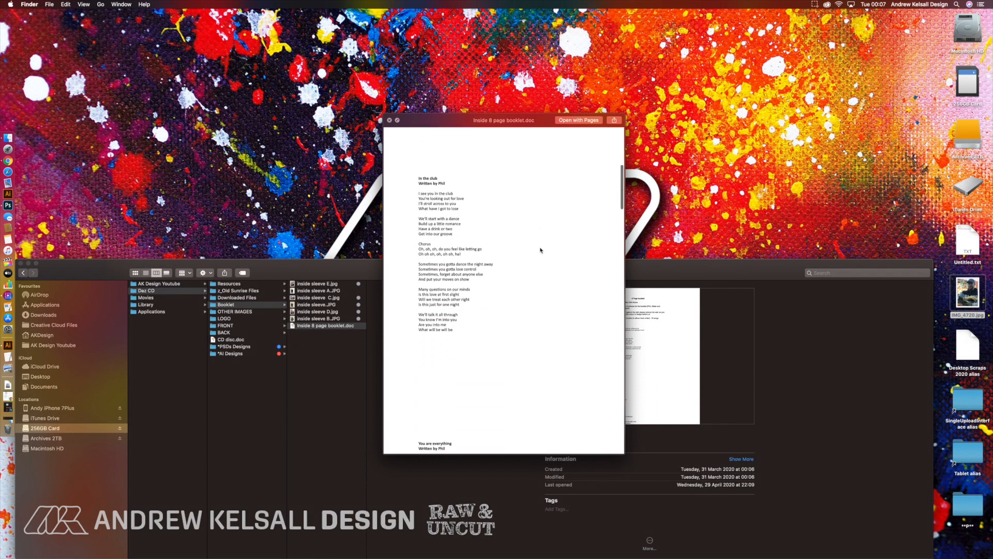
{"action": "scroll", "coordinate": [541, 251], "scroll_direction": "down", "scroll_amount": 15}
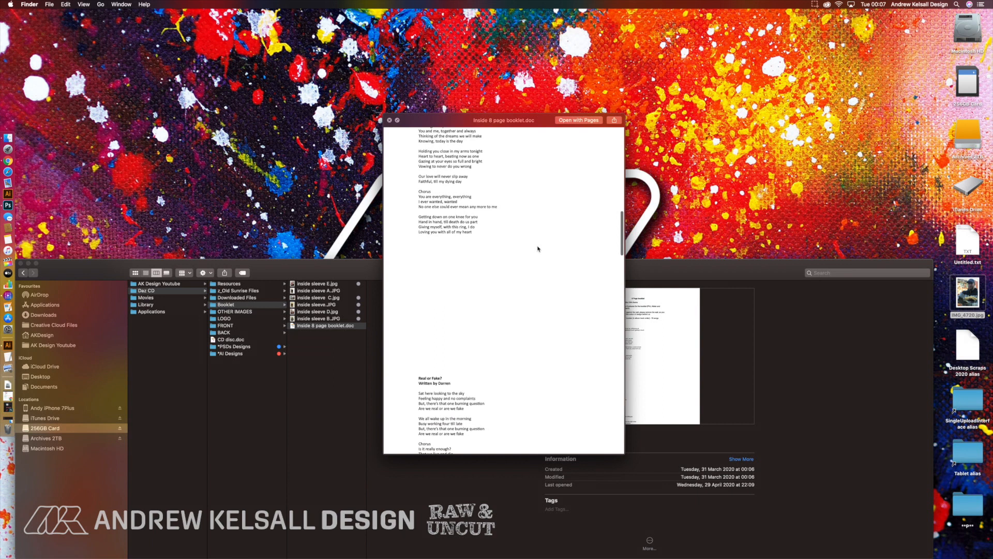
{"action": "scroll", "coordinate": [537, 248], "scroll_direction": "down", "scroll_amount": 3}
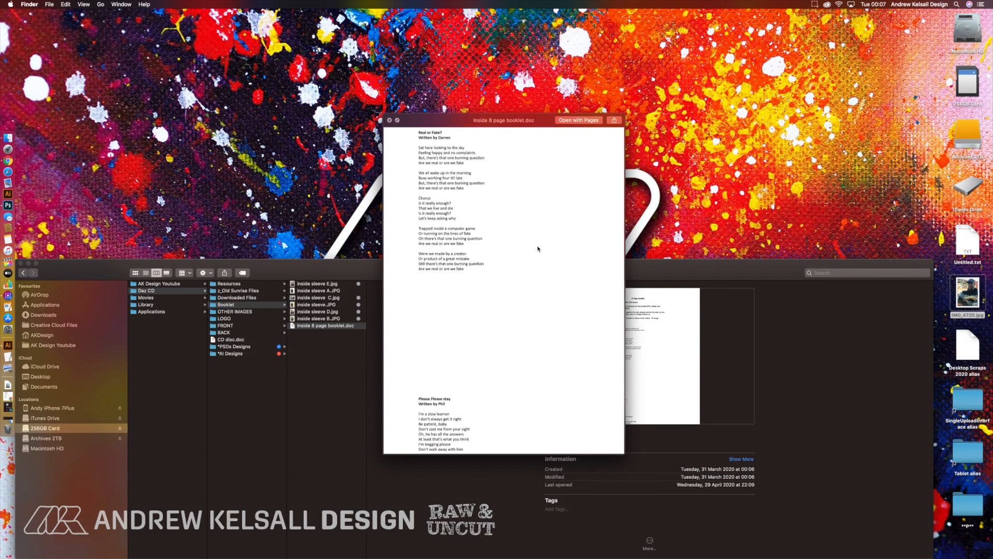
{"action": "scroll", "coordinate": [537, 249], "scroll_direction": "down", "scroll_amount": 15}
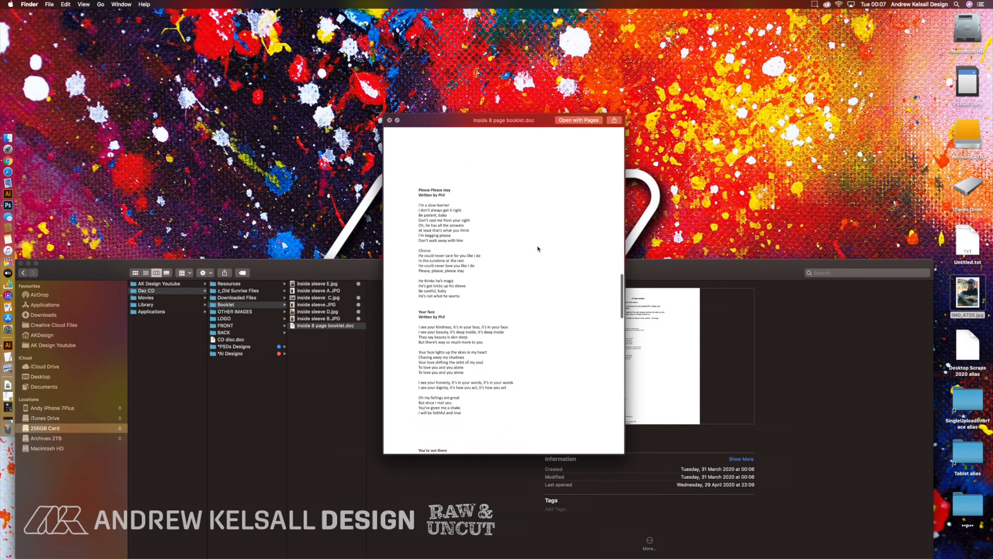
{"action": "scroll", "coordinate": [538, 249], "scroll_direction": "down", "scroll_amount": 16}
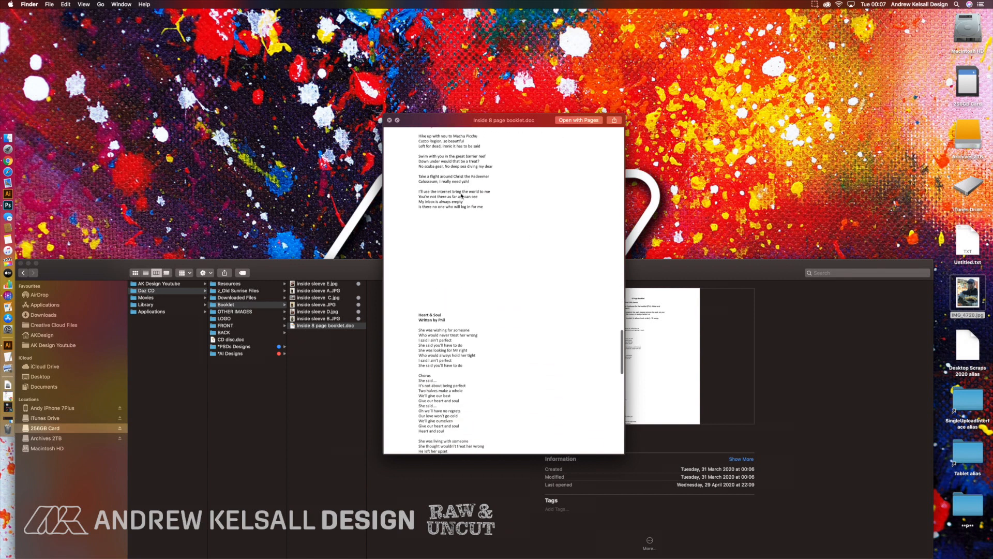
{"action": "left_click", "coordinate": [390, 120]}
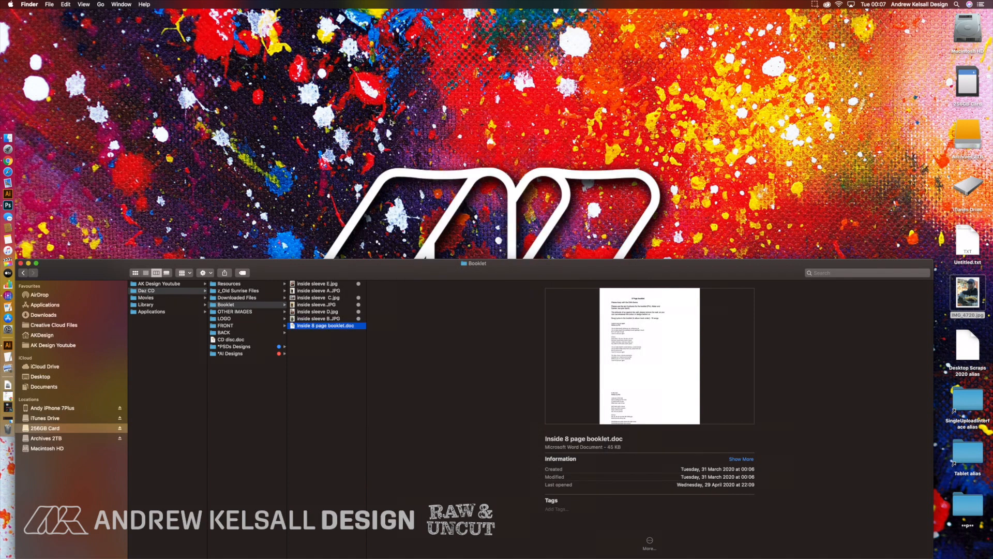
Look at the DNA image in the OTHER IMAGES folder and both UD-Logo files in the LOGO folder.
{"action": "left_click", "coordinate": [253, 312]}
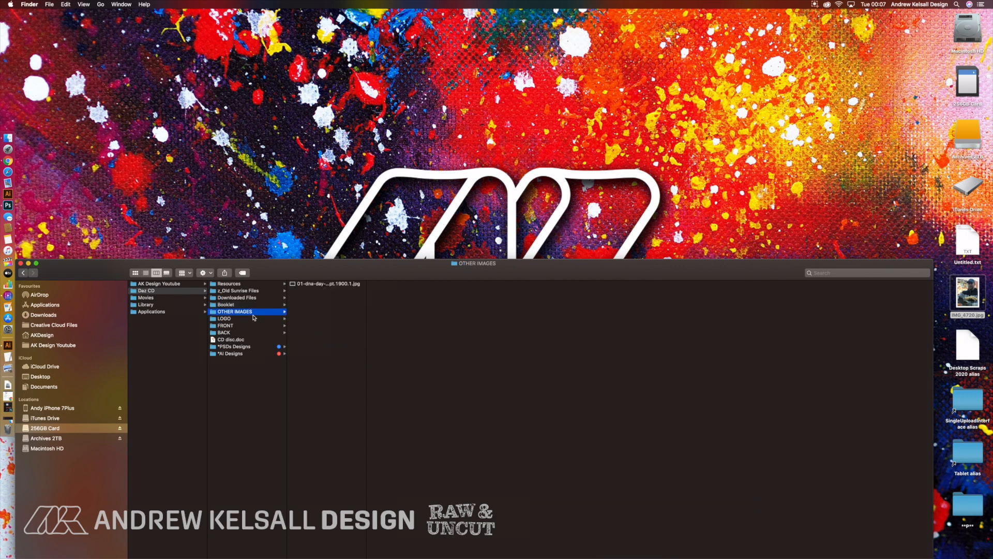
{"action": "left_click", "coordinate": [323, 284]}
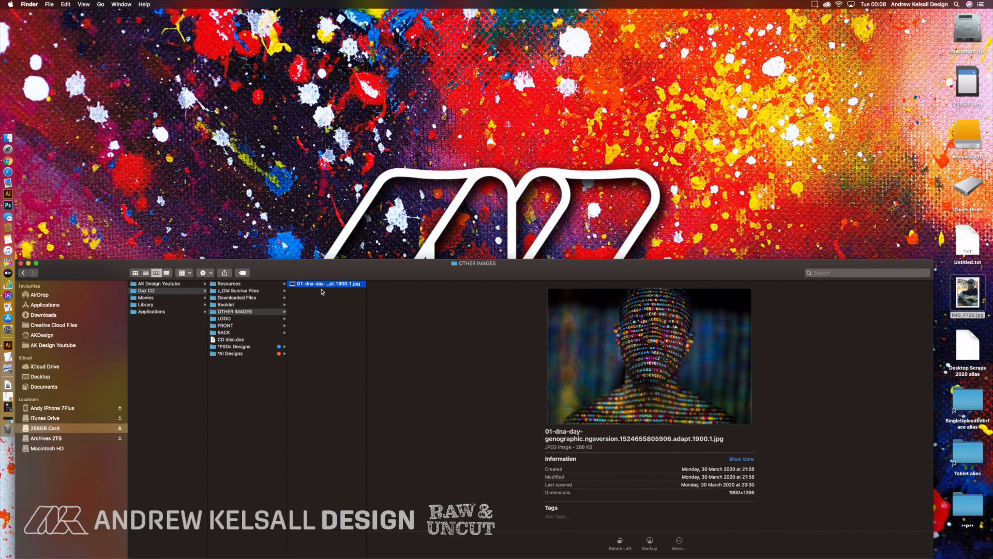
{"action": "left_click", "coordinate": [253, 319]}
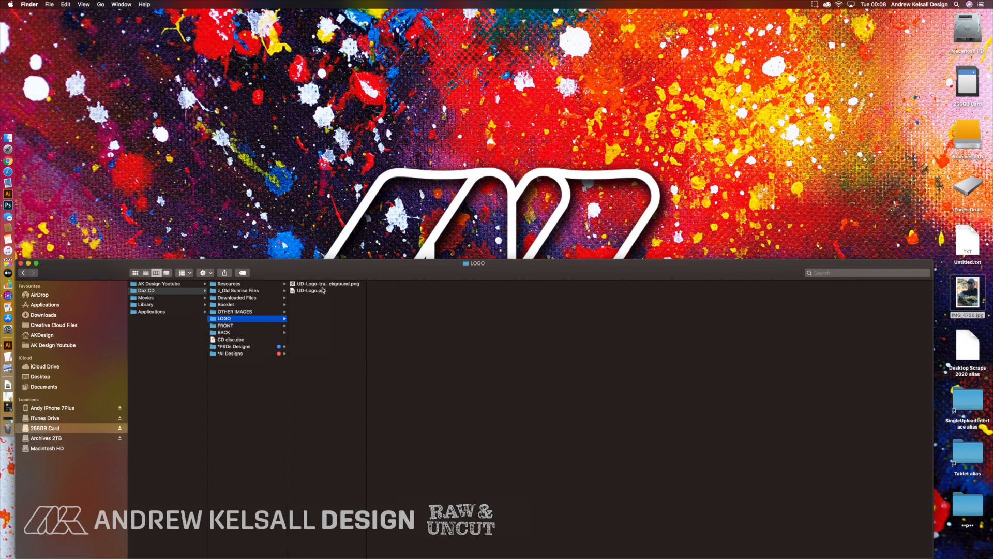
{"action": "left_click", "coordinate": [324, 285]}
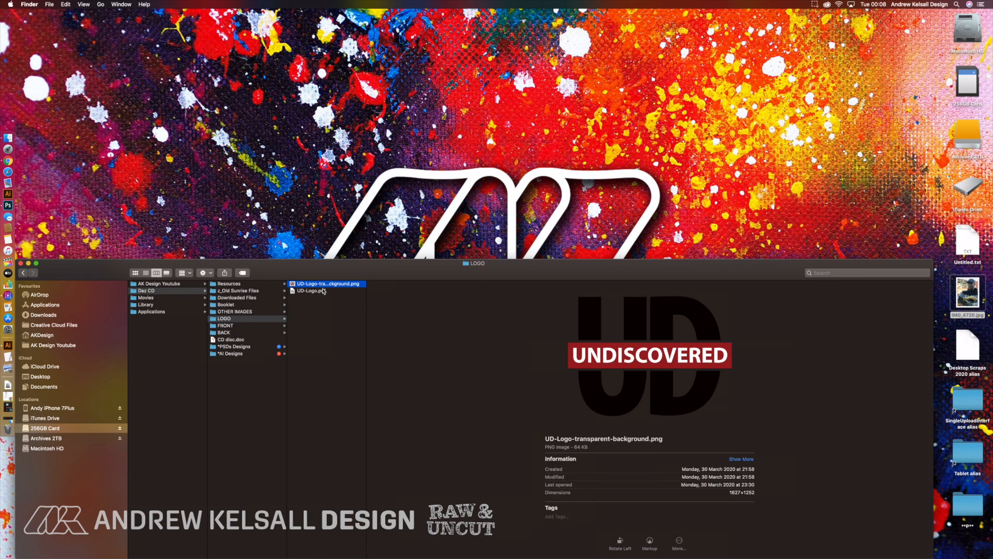
{"action": "left_click", "coordinate": [322, 292]}
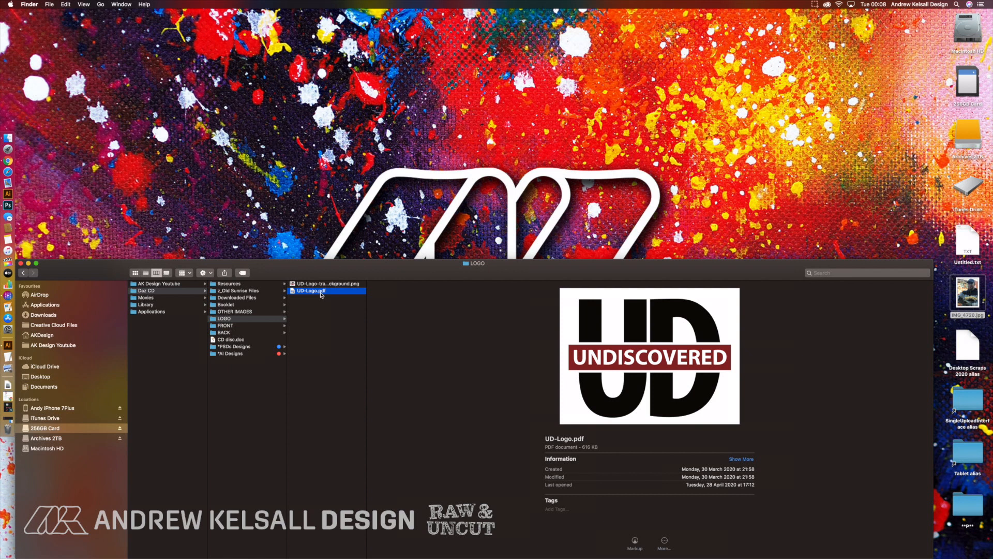
Look through the FRONT folder's sample cover images, example for front cover.jpg and Front sleeve sample 2.jpg.
{"action": "left_click", "coordinate": [262, 328]}
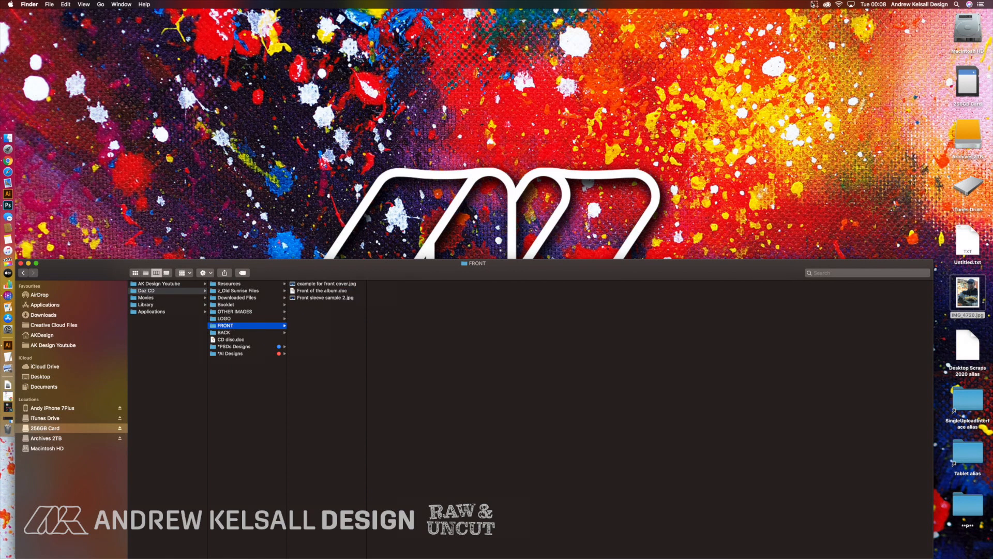
{"action": "left_click", "coordinate": [813, 4]}
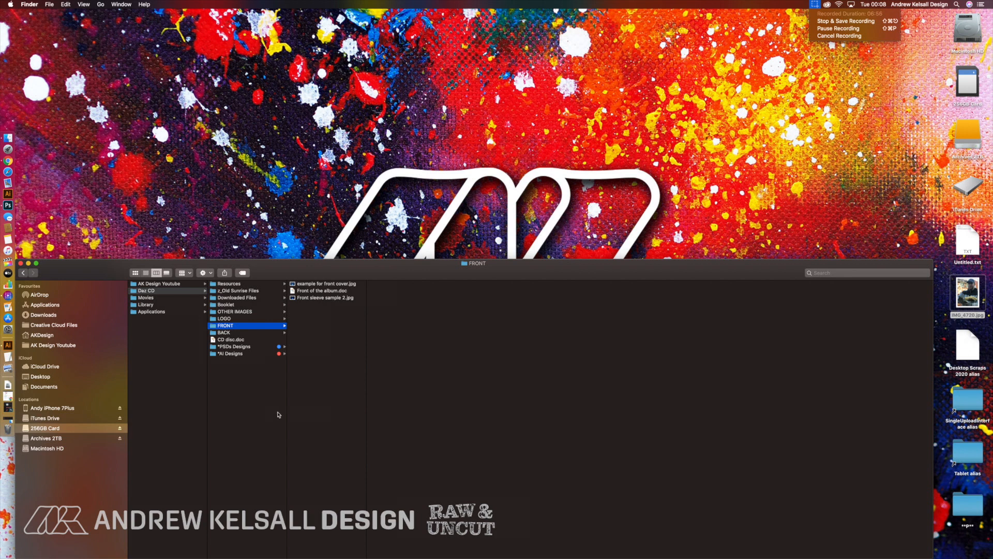
{"action": "left_click", "coordinate": [331, 320]}
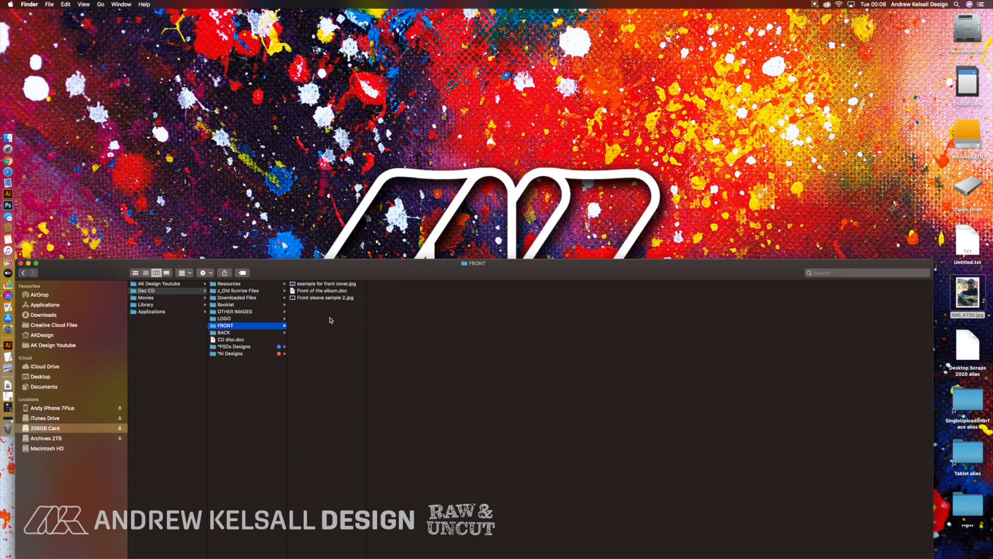
{"action": "left_click", "coordinate": [335, 284]}
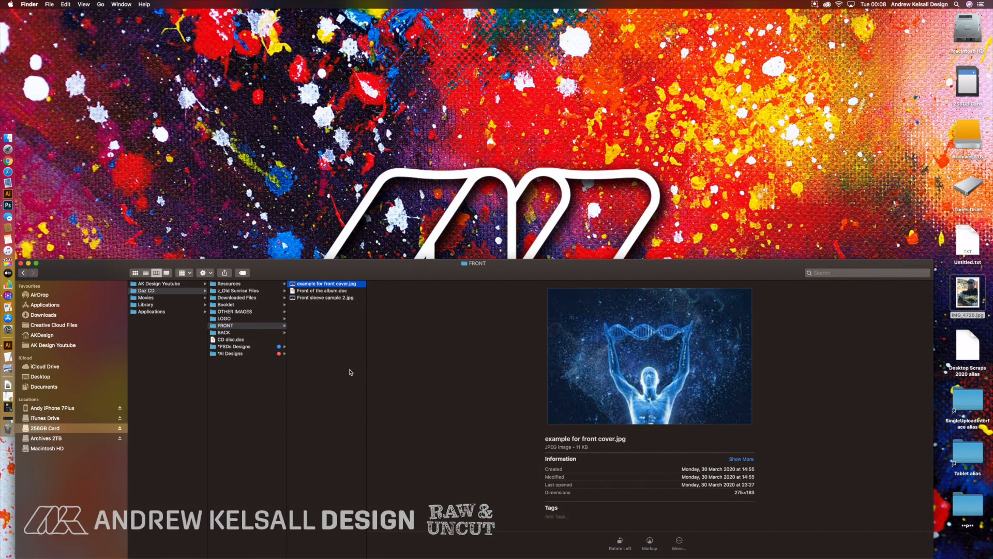
{"action": "left_click", "coordinate": [339, 291]}
{"action": "left_click", "coordinate": [339, 298]}
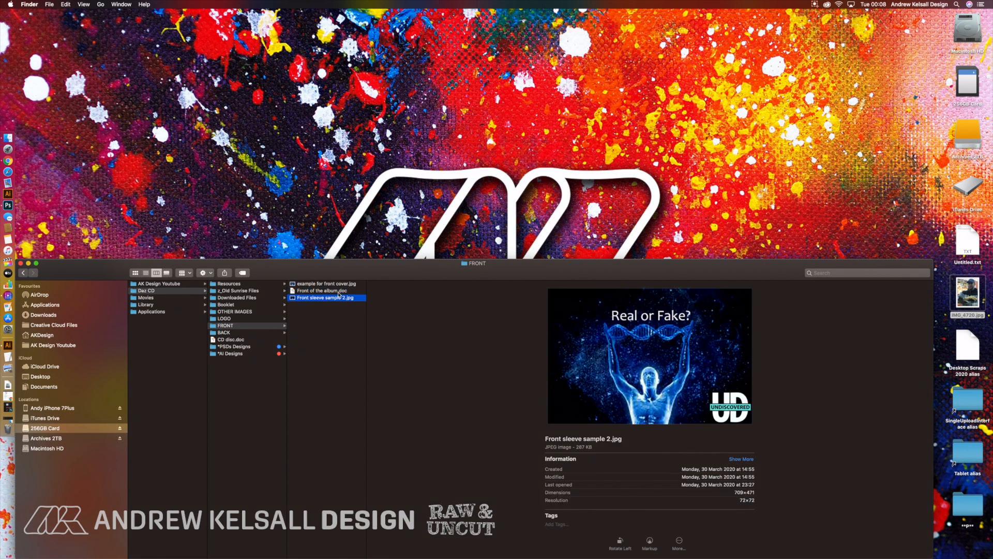
{"action": "key", "text": "space"}
{"action": "key", "text": "space"}
Preview Front of the album.doc, read the front cover brief, and close the preview.
{"action": "left_click", "coordinate": [339, 291]}
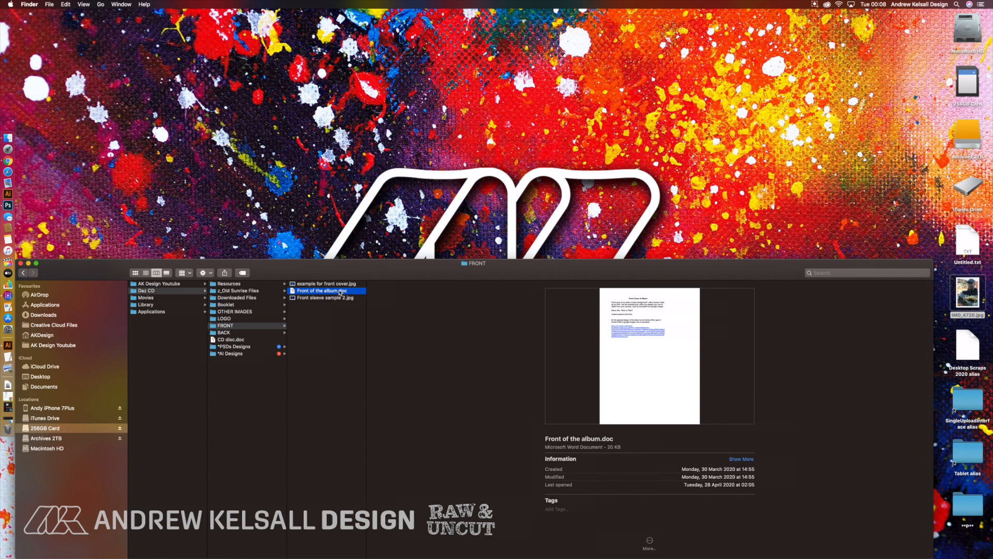
{"action": "key", "text": "space"}
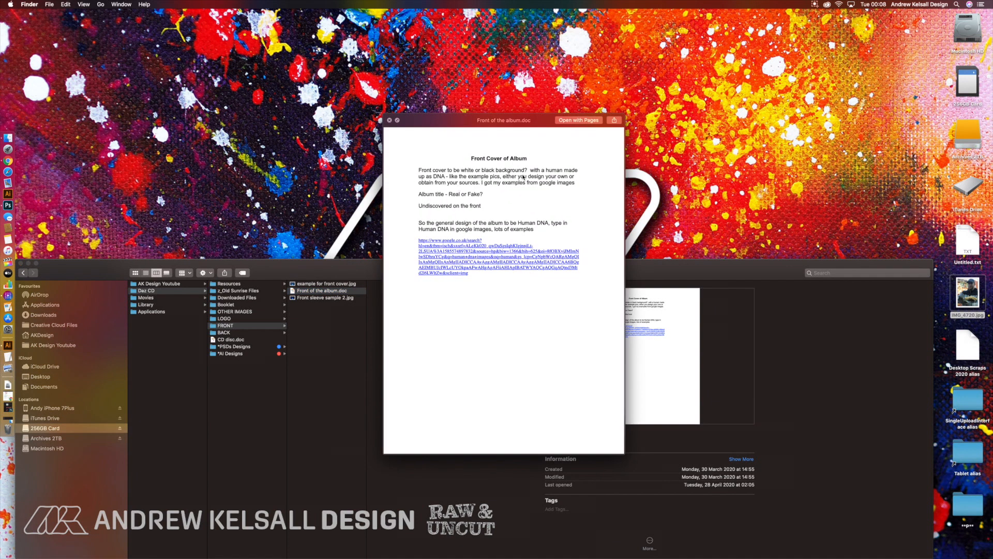
{"action": "left_click_drag", "start_coordinate": [469, 174], "coordinate": [502, 169]}
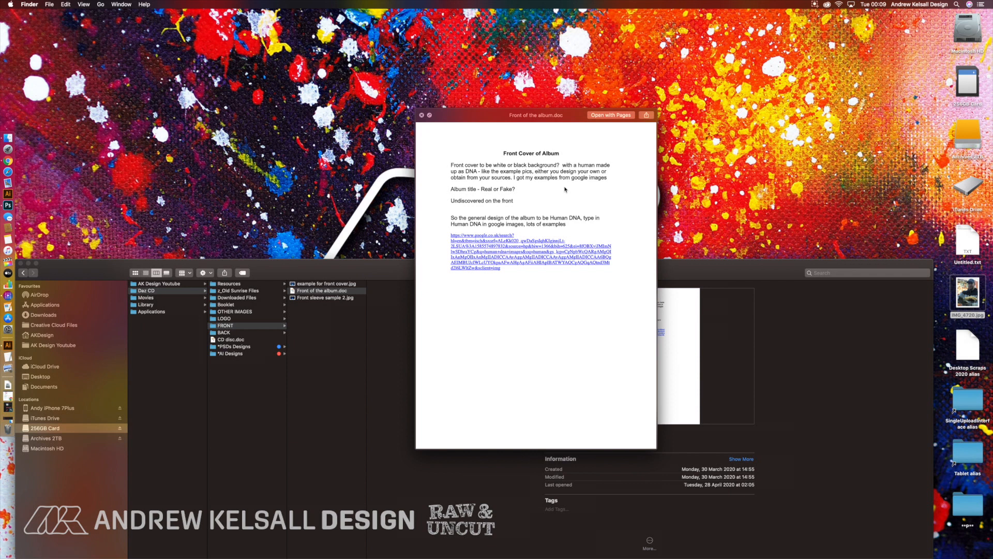
{"action": "key", "text": "space"}
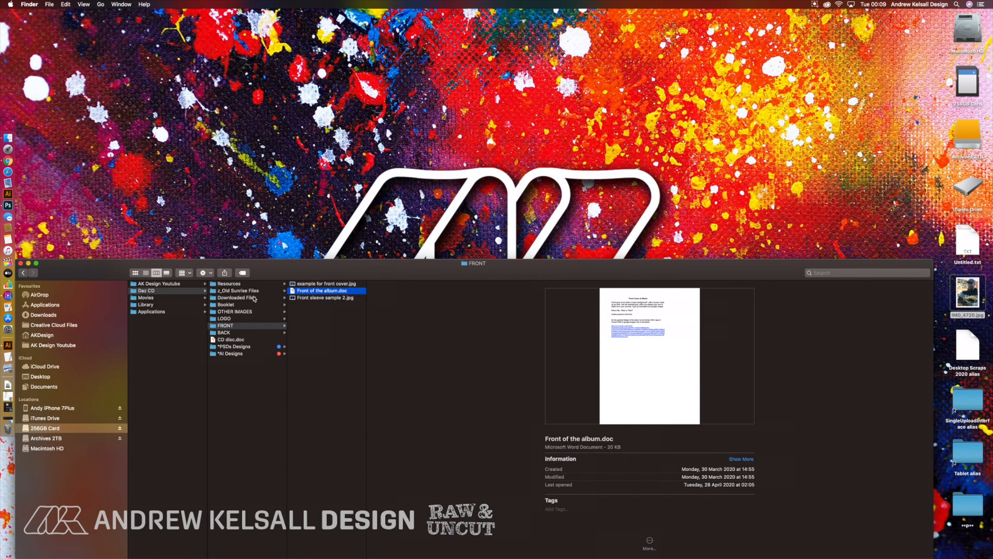
Preview the group photo Back of album.JPG and the brief Back of the album.doc in the BACK folder.
{"action": "left_click", "coordinate": [239, 333]}
{"action": "left_click", "coordinate": [334, 283]}
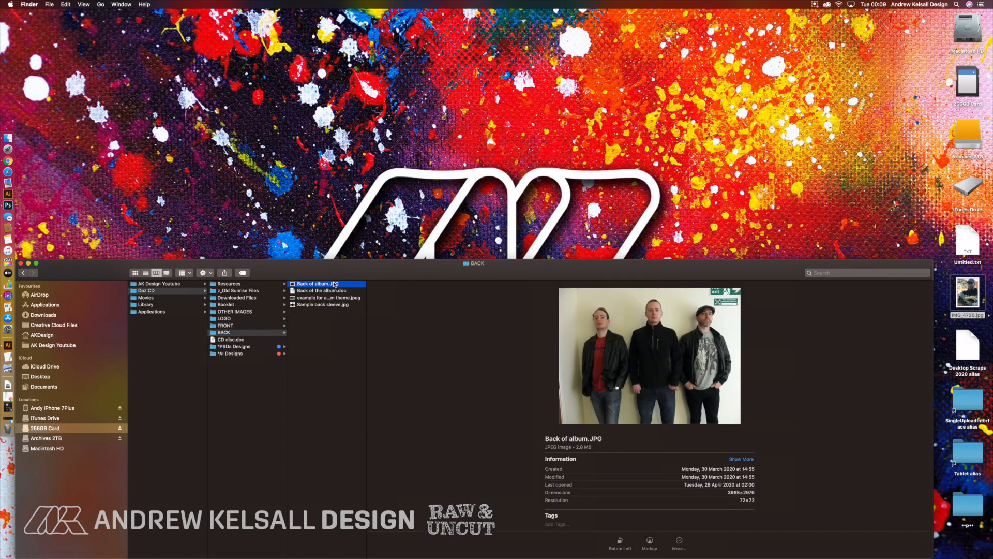
{"action": "left_click", "coordinate": [332, 291]}
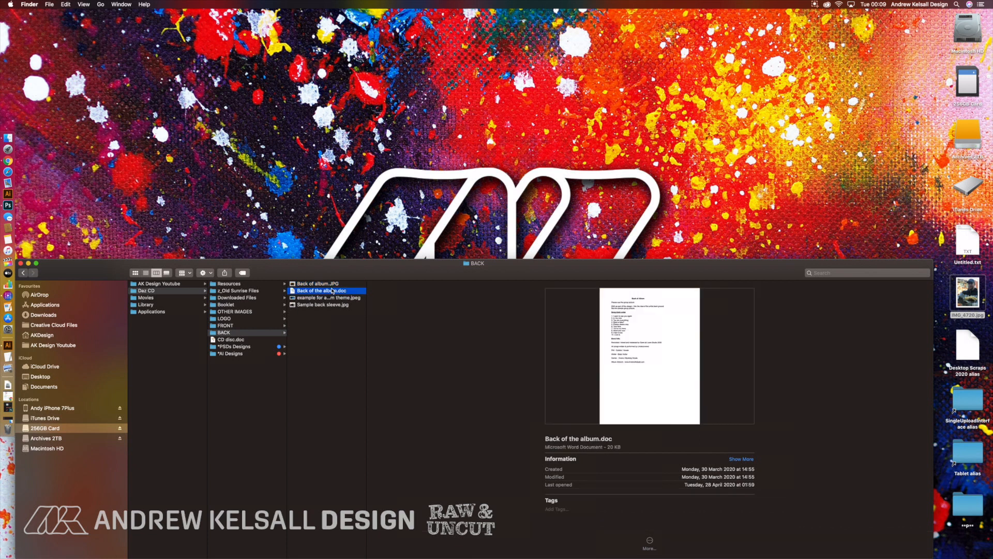
{"action": "left_click", "coordinate": [333, 285]}
{"action": "key", "text": "space"}
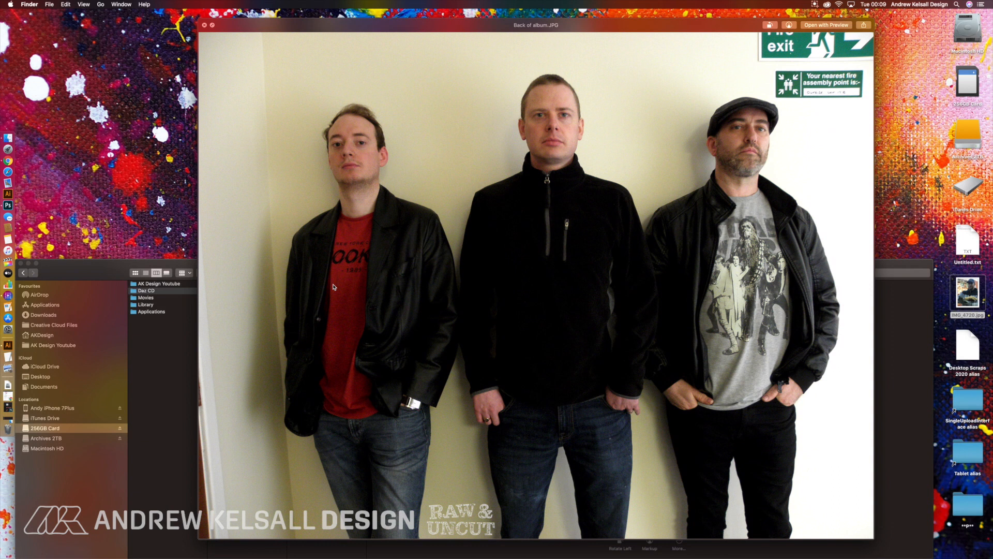
{"action": "key", "text": "Down"}
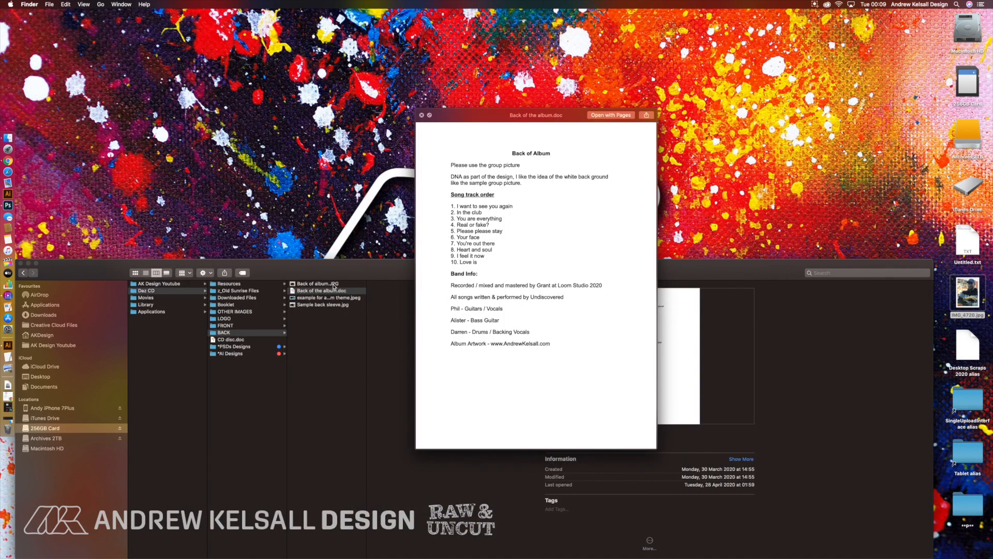
Compare the cut-out in Sample back sleeve.jpg with the original group photo Back of album.JPG, and close the preview.
{"action": "key", "text": "Down"}
{"action": "key", "text": "Down"}
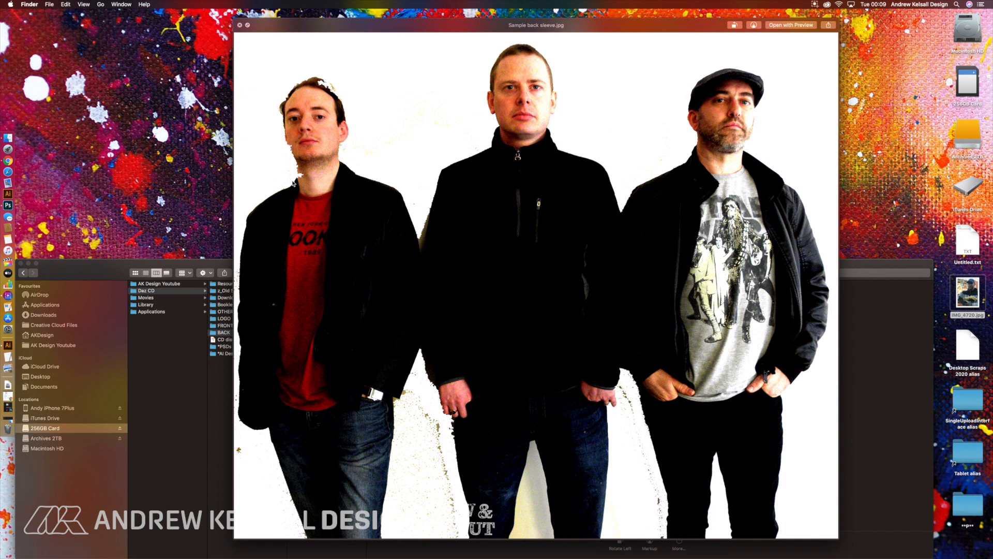
{"action": "key", "text": "space"}
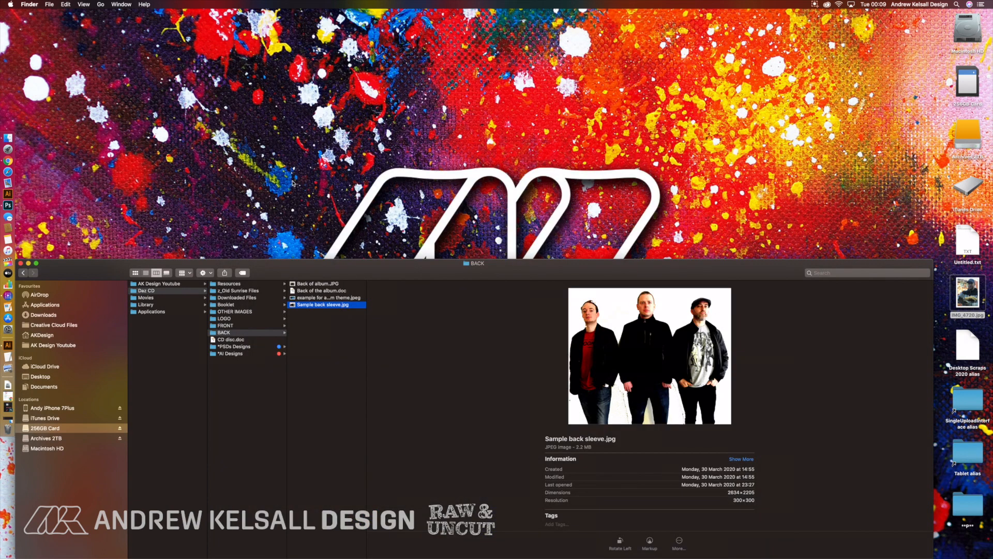
{"action": "left_click", "coordinate": [322, 284]}
{"action": "key", "text": "space"}
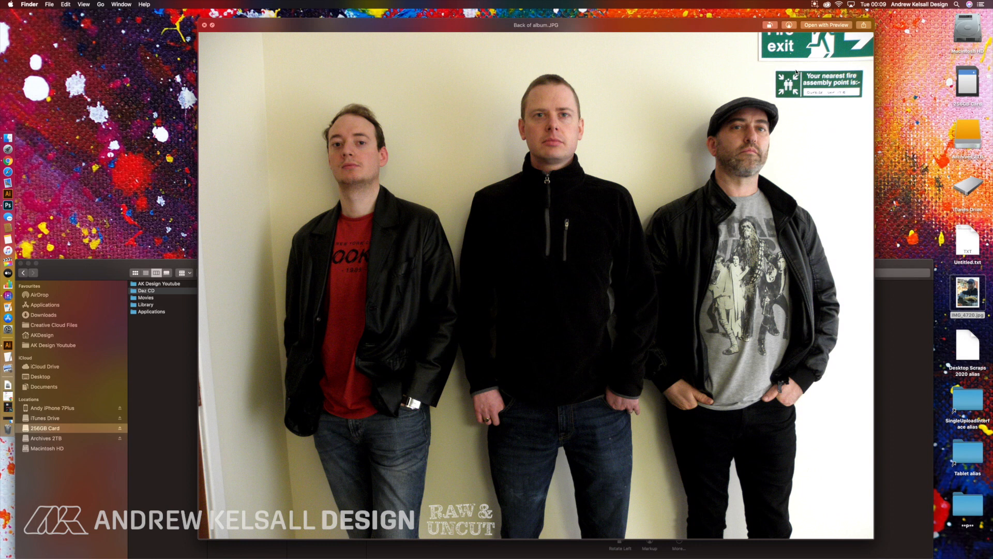
{"action": "key", "text": "space"}
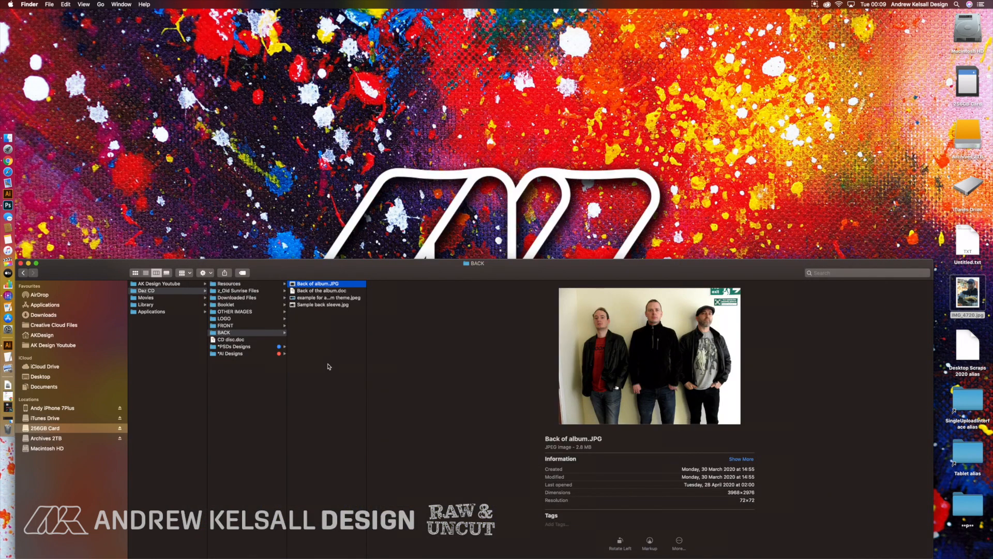
Preview CD disc.doc in the Daz CD folder, read the disc brief, and close the preview.
{"action": "key", "text": "Left"}
{"action": "left_click", "coordinate": [238, 340]}
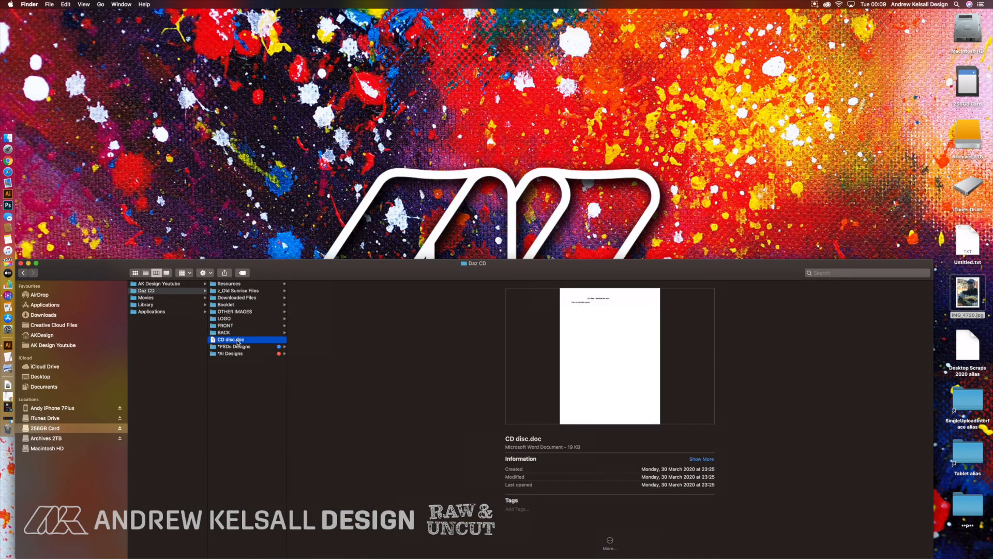
{"action": "key", "text": "space"}
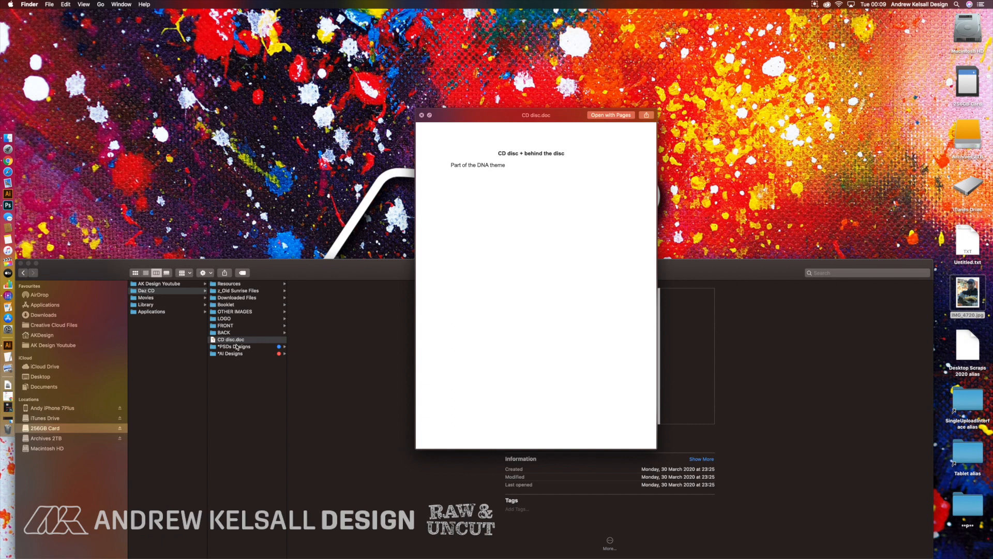
{"action": "key", "text": "space"}
Compare the contents of the *PSDs Designs and *AI Designs folders.
{"action": "left_click", "coordinate": [238, 346]}
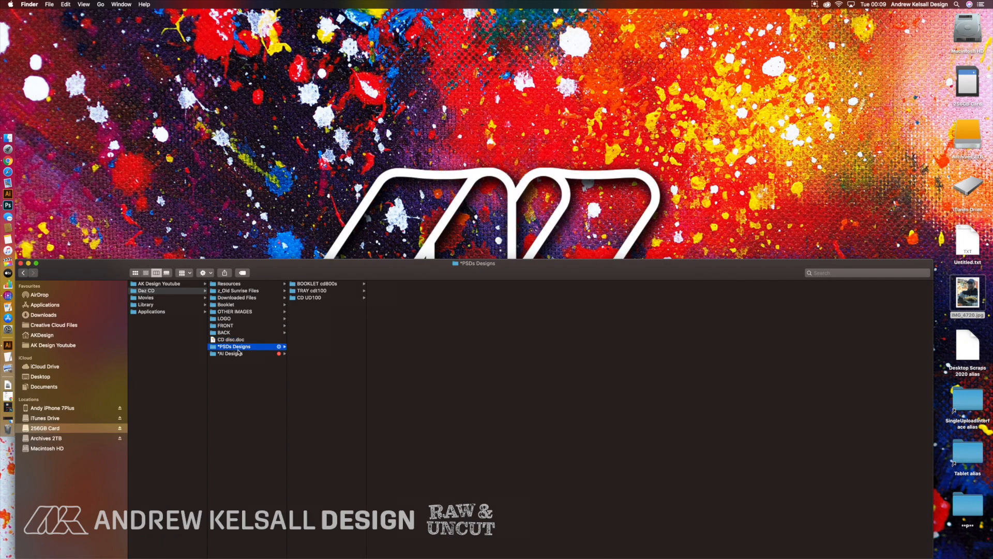
{"action": "left_click", "coordinate": [241, 354]}
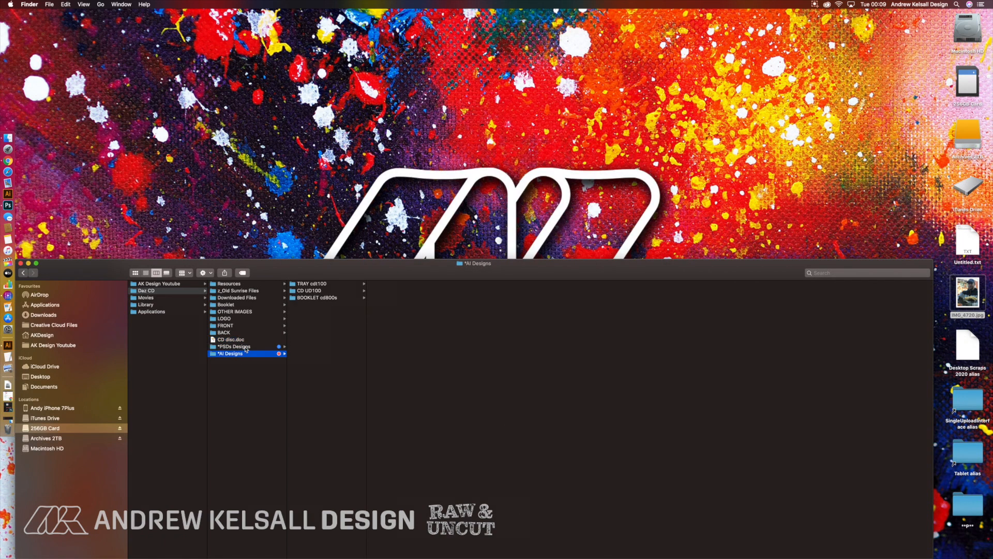
{"action": "left_click", "coordinate": [247, 347]}
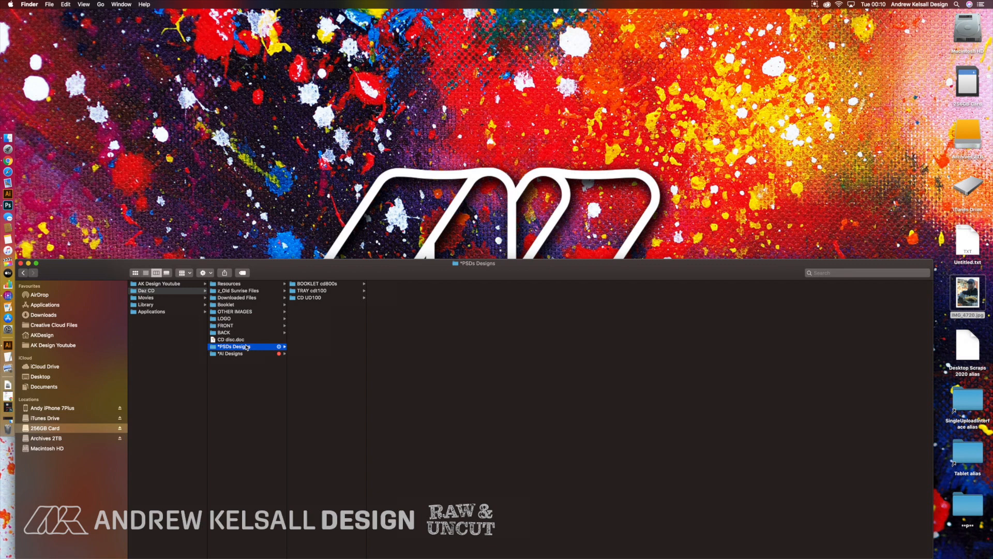
{"action": "key", "text": "Down"}
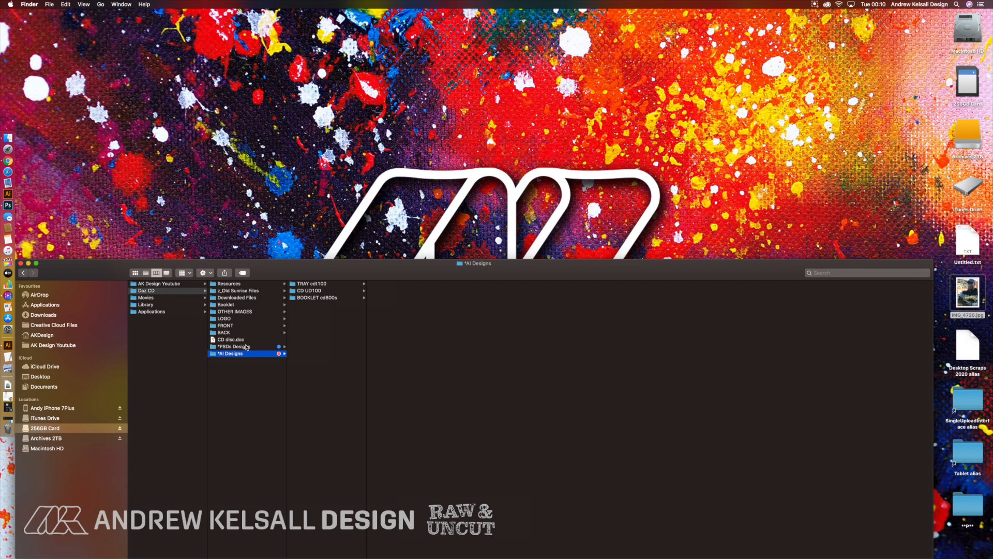
{"action": "key", "text": "Up"}
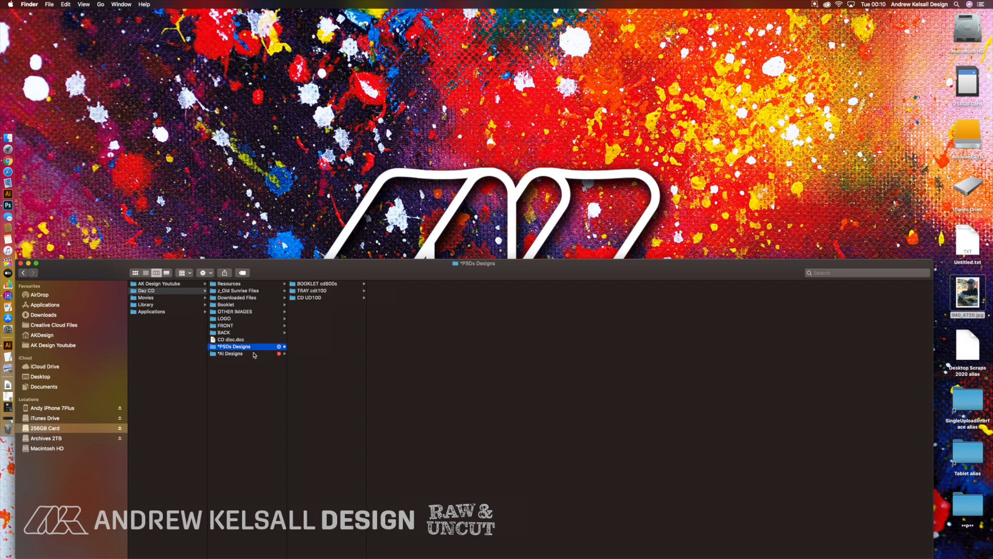
{"action": "left_click", "coordinate": [254, 354]}
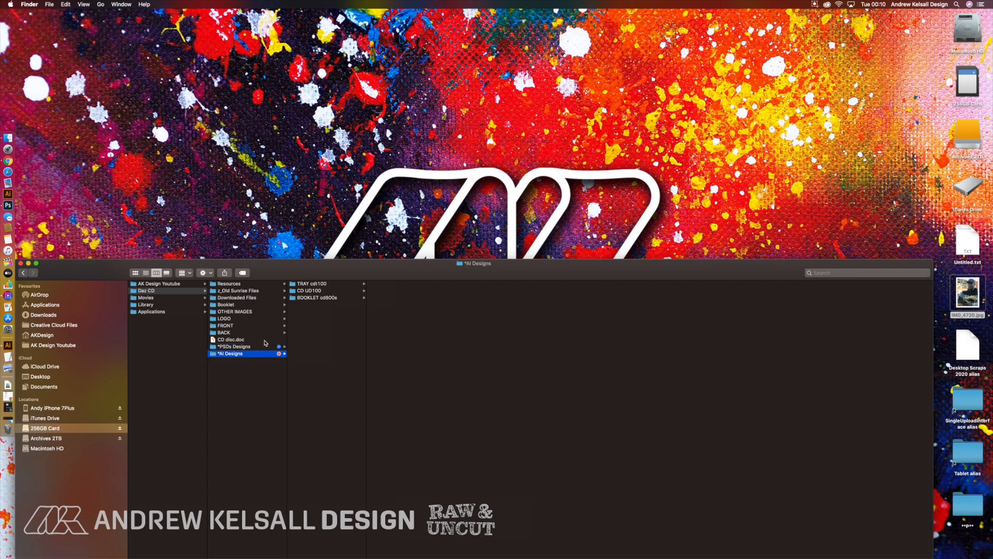
{"action": "left_click", "coordinate": [263, 347]}
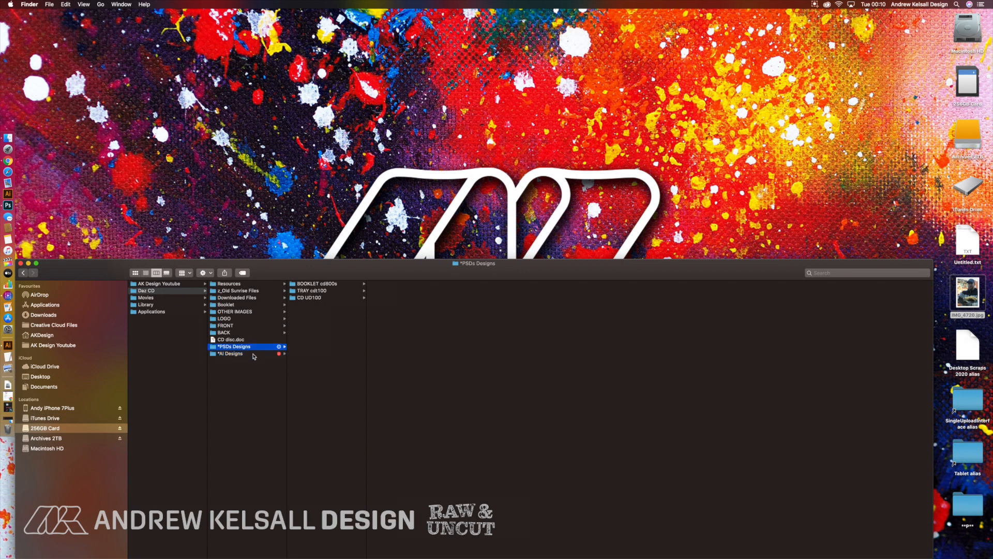
{"action": "left_click", "coordinate": [253, 354]}
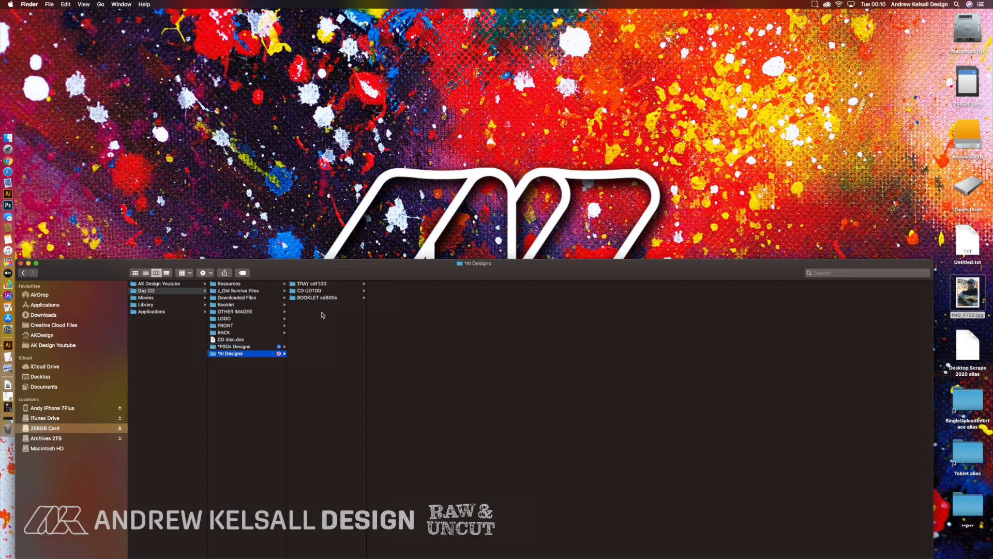
Compare the TRAY cdt100 folders of both design sets, the PSD booklet files, and the previews of CDT100_out.psd and CDT100_in.psd.
{"action": "left_click", "coordinate": [343, 284]}
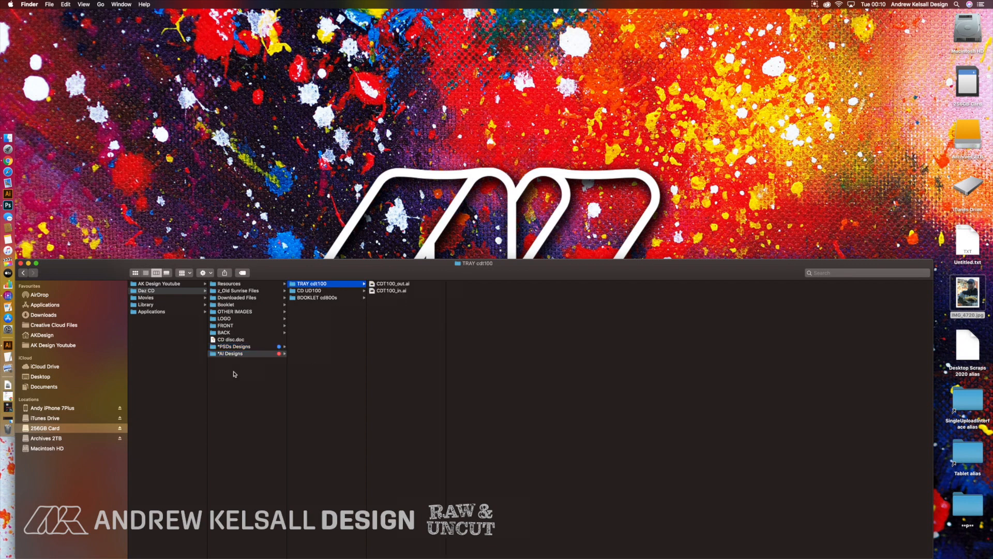
{"action": "left_click", "coordinate": [255, 346]}
{"action": "left_click", "coordinate": [332, 285]}
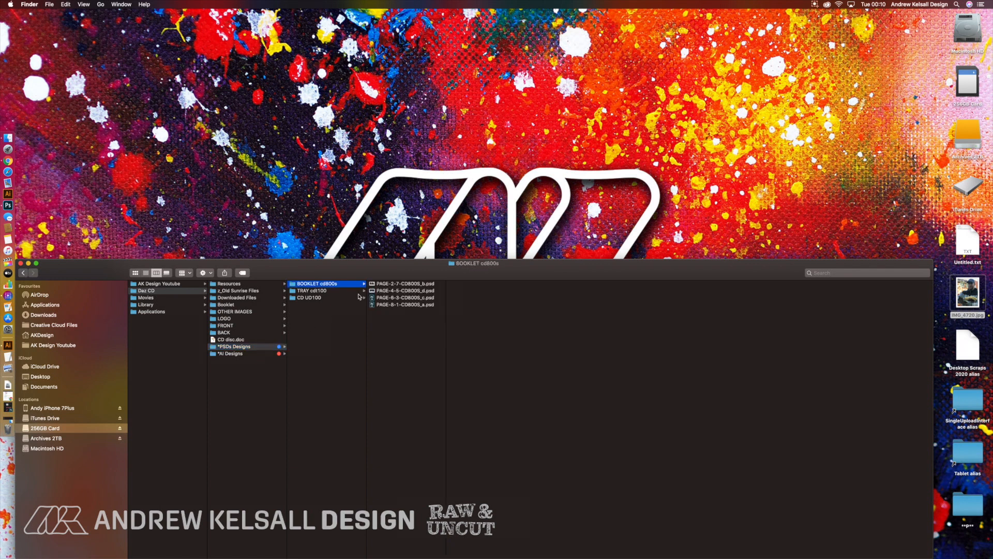
{"action": "left_click", "coordinate": [352, 291]}
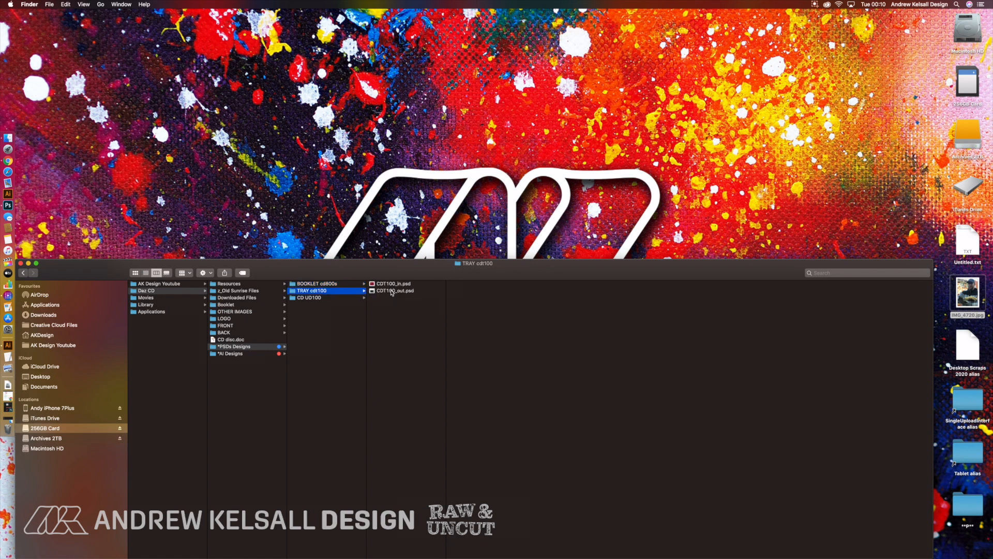
{"action": "left_click", "coordinate": [392, 292]}
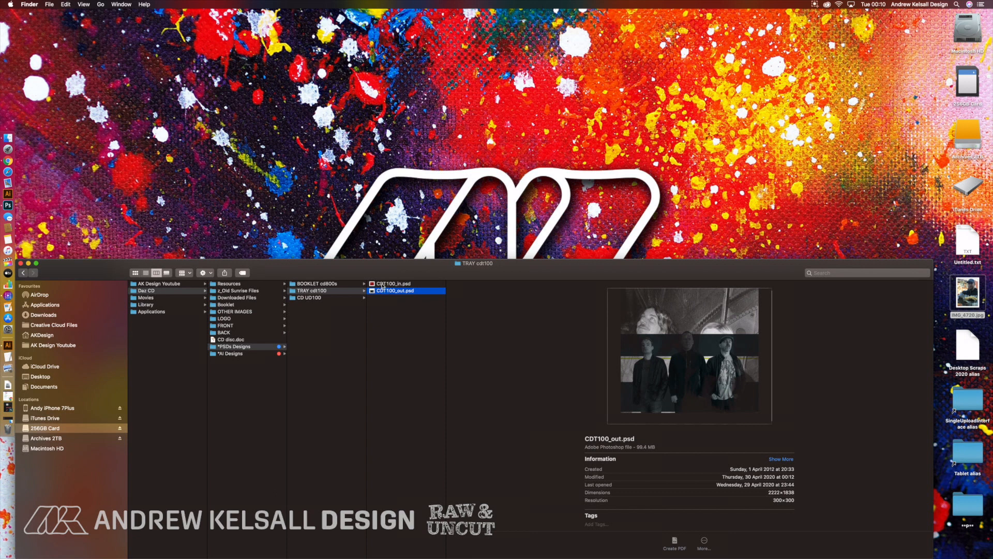
{"action": "left_click", "coordinate": [382, 284]}
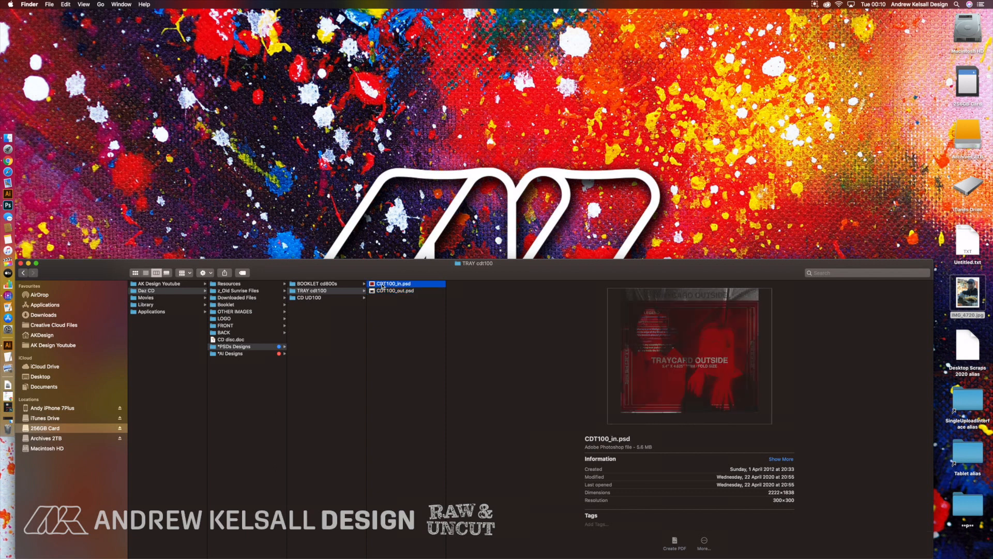
Open CDT100_in.psd and CDT100_out.psd together in Photoshop and enlarge the document window to fill the workspace.
{"action": "left_click_drag", "start_coordinate": [375, 299], "coordinate": [375, 286]}
{"action": "double_click", "coordinate": [375, 285]}
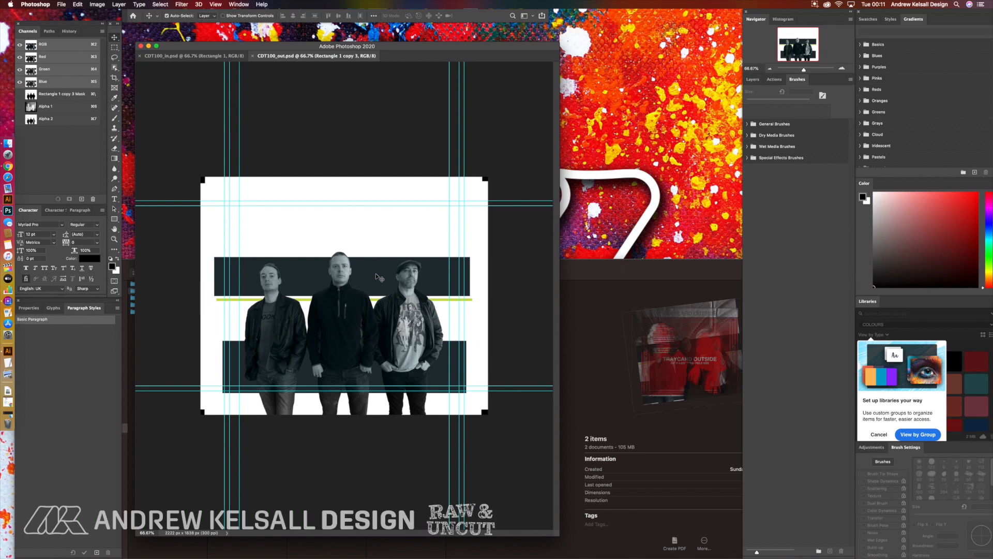
{"action": "left_click_drag", "start_coordinate": [211, 50], "coordinate": [200, 32]}
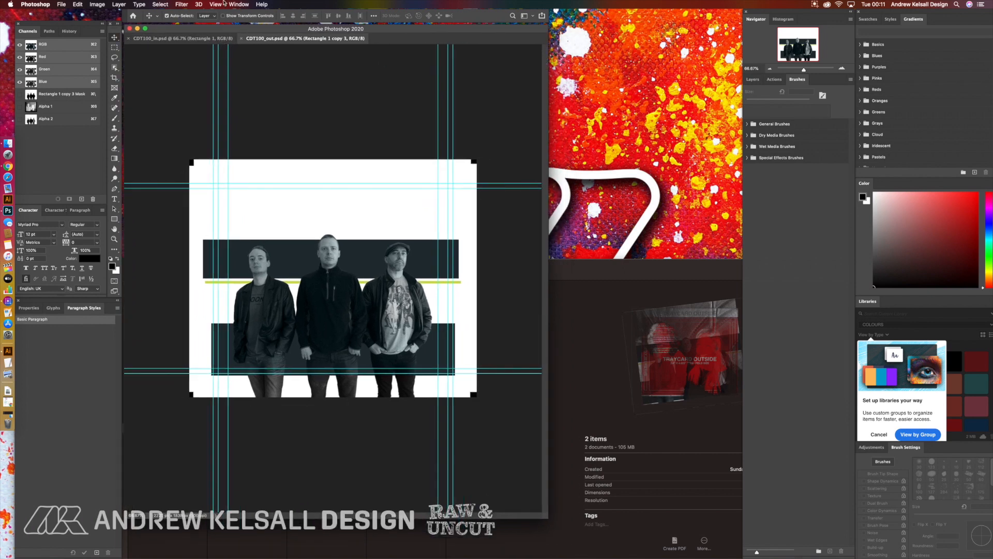
{"action": "left_click_drag", "start_coordinate": [547, 518], "coordinate": [739, 557]}
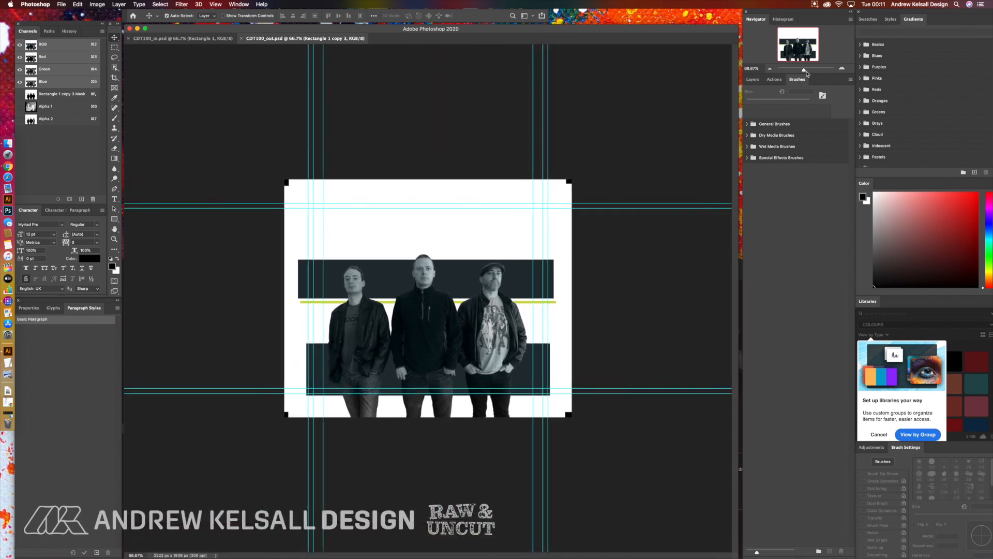
Hide the Group 2 copy layer and all four Rectangle 1 layers in CDT100_out.psd.
{"action": "left_click", "coordinate": [753, 79]}
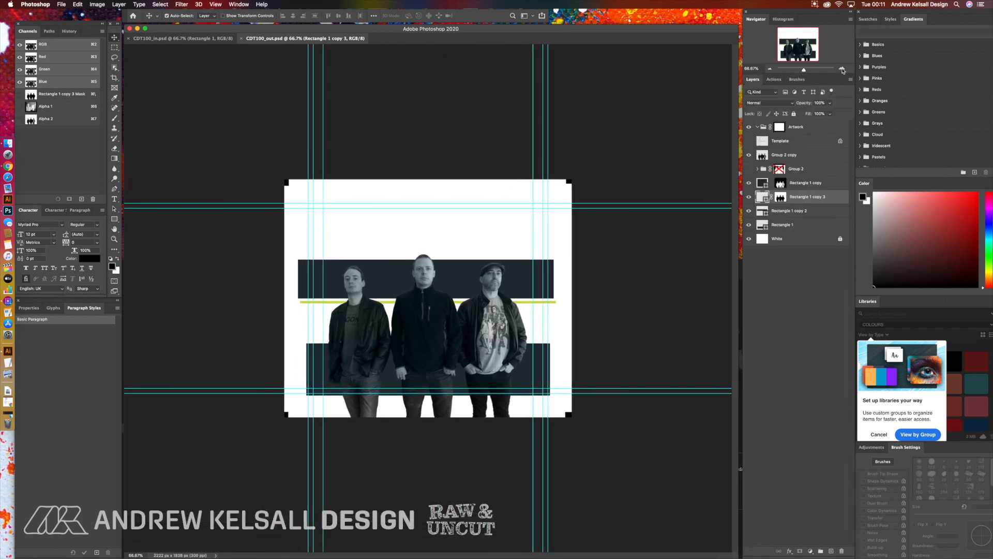
{"action": "left_click", "coordinate": [842, 70]}
{"action": "left_click", "coordinate": [843, 70]}
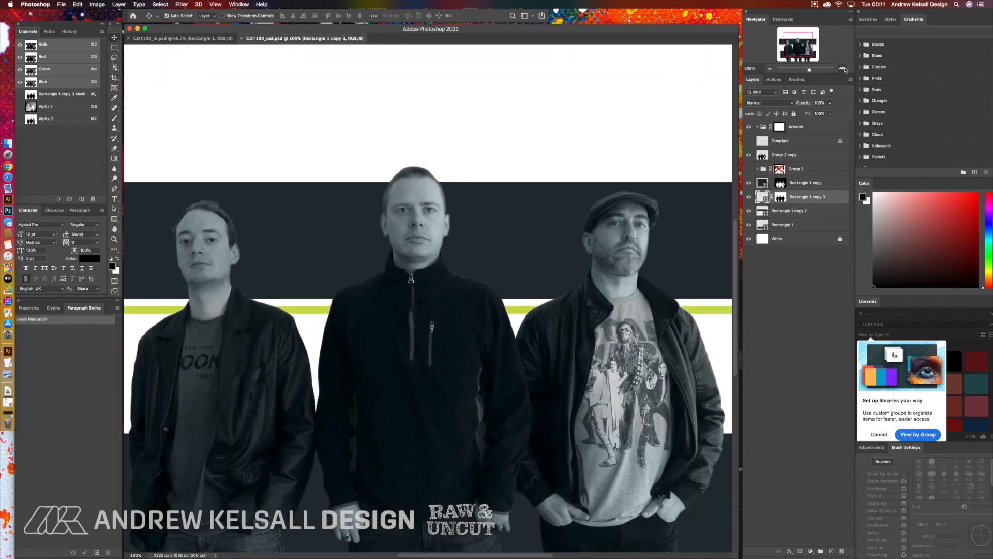
{"action": "left_click", "coordinate": [770, 69]}
{"action": "left_click", "coordinate": [748, 155]}
{"action": "left_click", "coordinate": [748, 183]}
{"action": "left_click", "coordinate": [749, 196]}
{"action": "left_click", "coordinate": [749, 210]}
{"action": "left_click", "coordinate": [748, 225]}
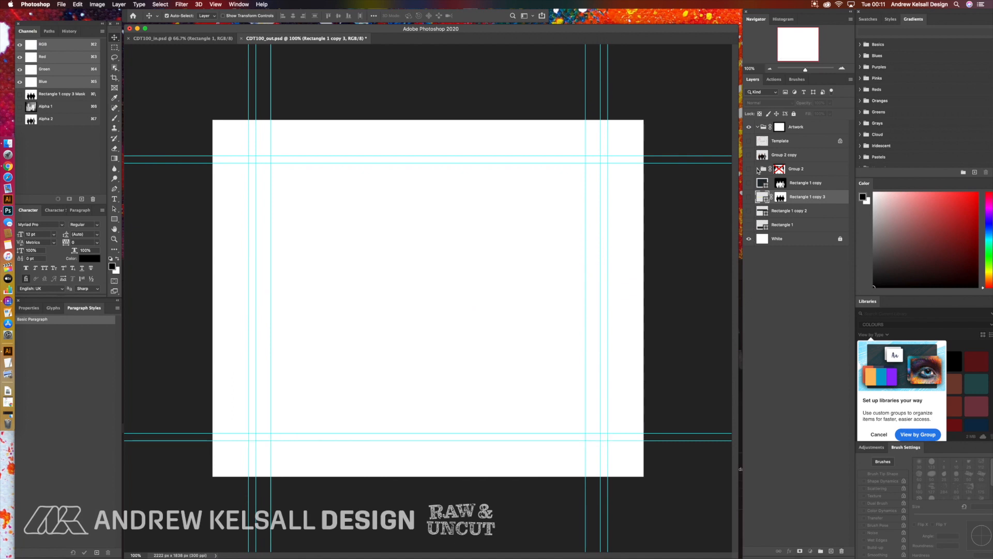
Expand and show Group 2, hide its Layer 2, and check Group 1 by switching its visibility off and on.
{"action": "left_click", "coordinate": [758, 169]}
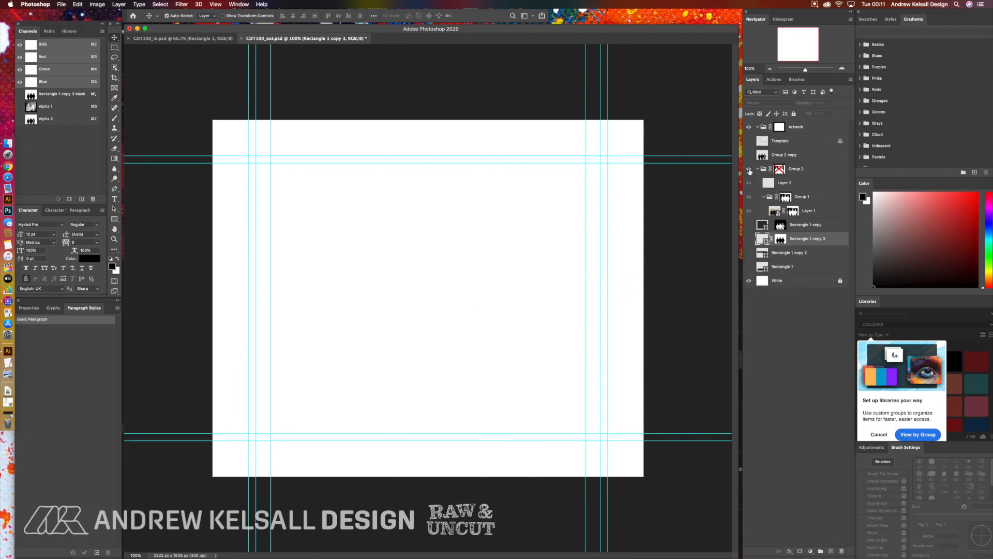
{"action": "left_click", "coordinate": [749, 169]}
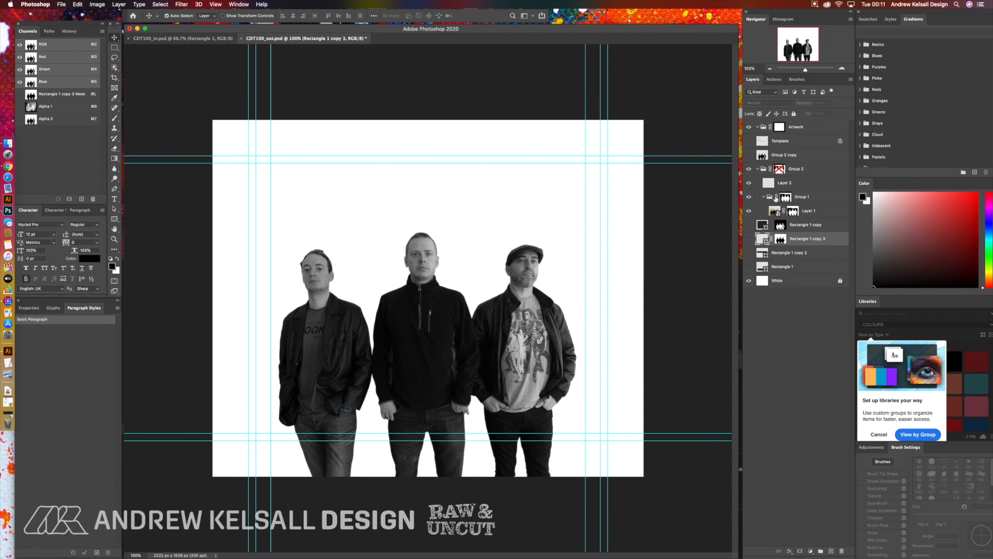
{"action": "left_click", "coordinate": [749, 183]}
{"action": "left_click", "coordinate": [750, 183]}
{"action": "left_click", "coordinate": [750, 183]}
{"action": "left_click", "coordinate": [749, 197]}
{"action": "left_click", "coordinate": [750, 197]}
{"action": "left_click", "coordinate": [785, 197]}
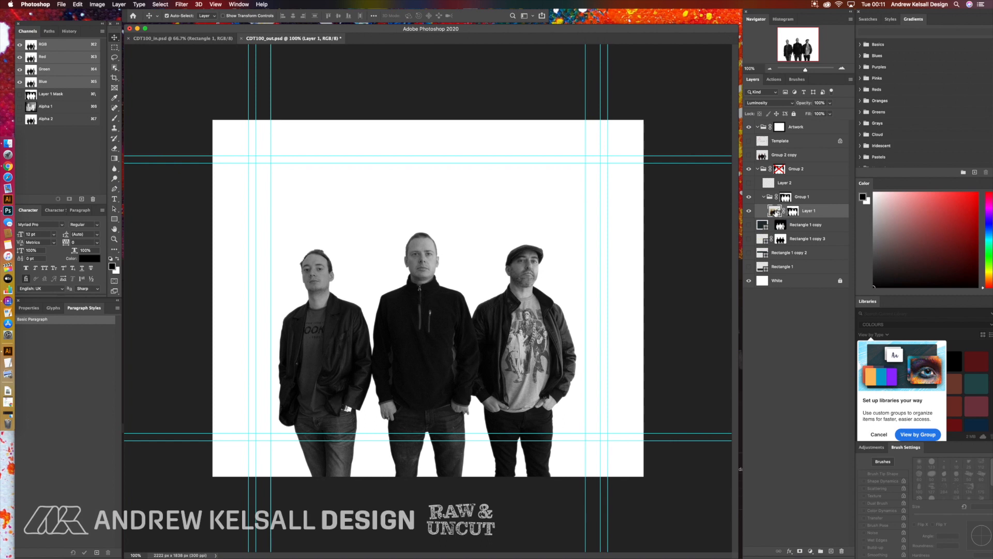
Disable and re-enable Layer 1's mask, and look at the layer's blend mode options without changing them.
{"action": "right_click", "coordinate": [793, 210]}
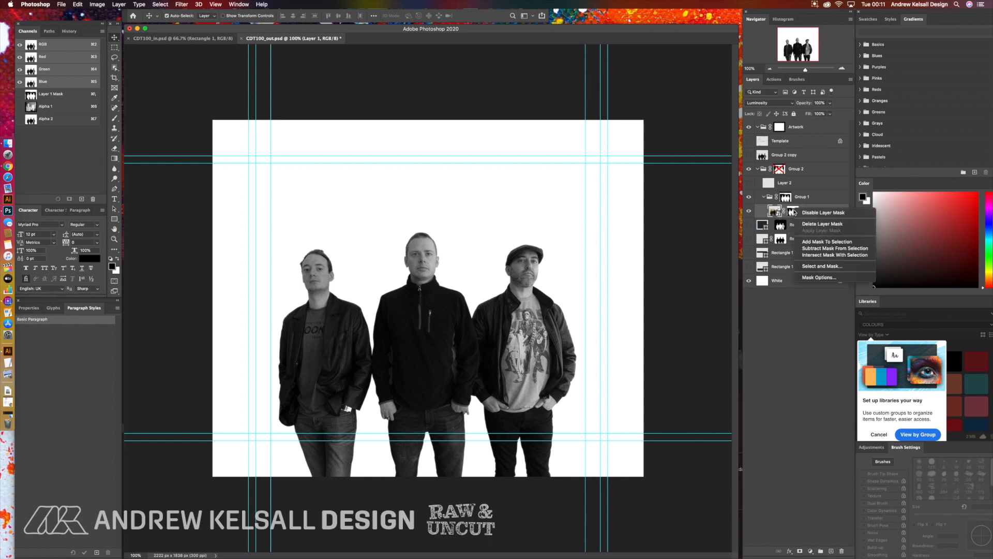
{"action": "left_click", "coordinate": [799, 214]}
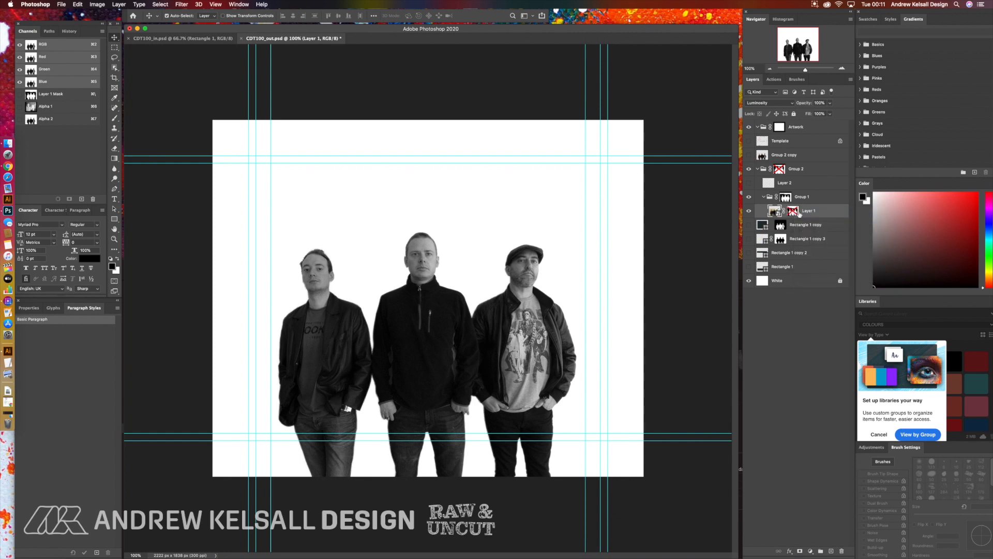
{"action": "right_click", "coordinate": [797, 213]}
{"action": "left_click", "coordinate": [797, 216]}
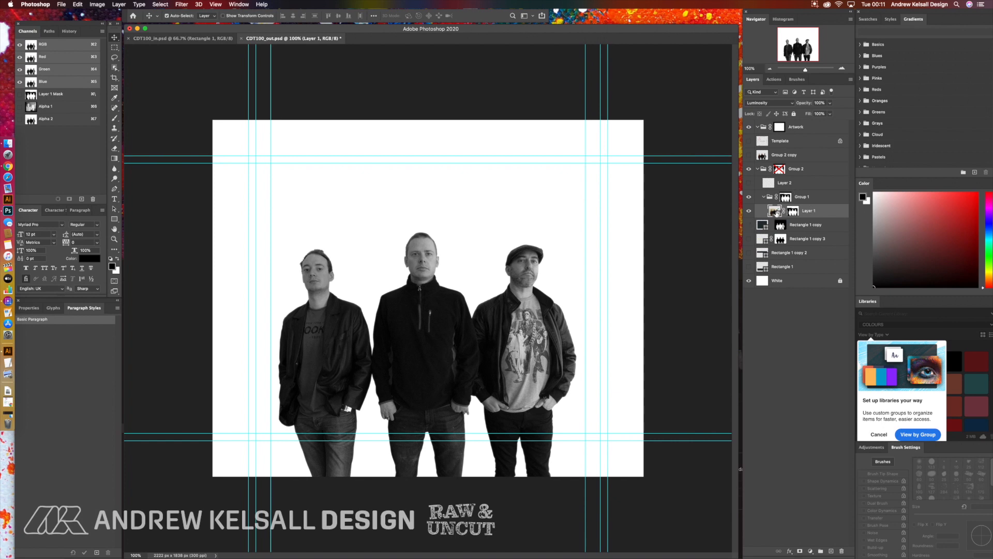
{"action": "left_click", "coordinate": [769, 103]}
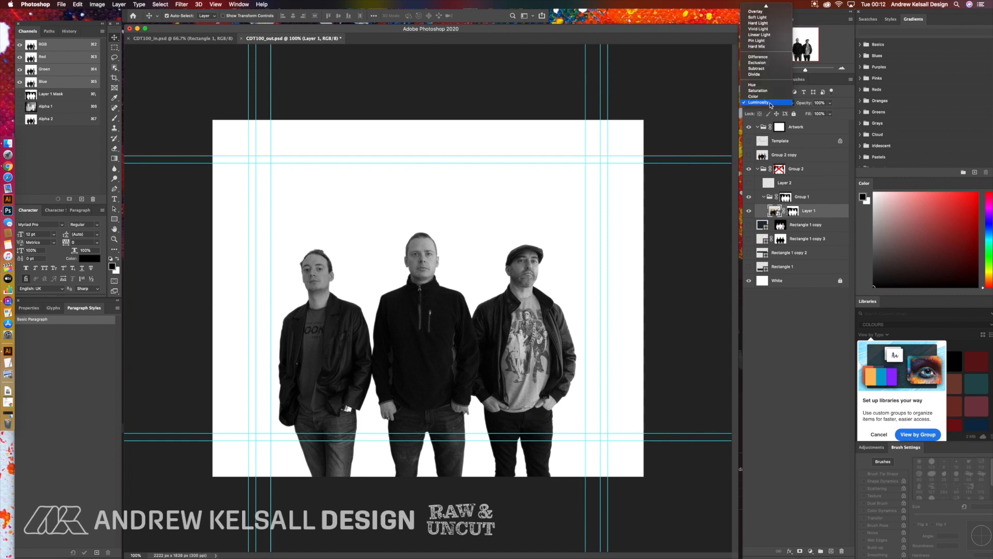
{"action": "left_click", "coordinate": [773, 214]}
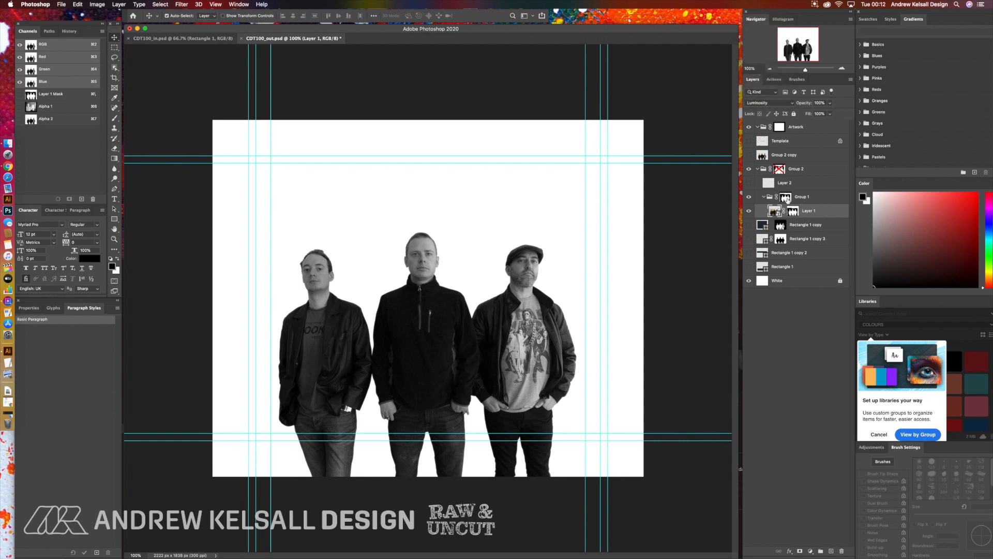
Disable the layer masks on Layer 1 and Group 1 to show the full band photo.
{"action": "left_click", "coordinate": [796, 213]}
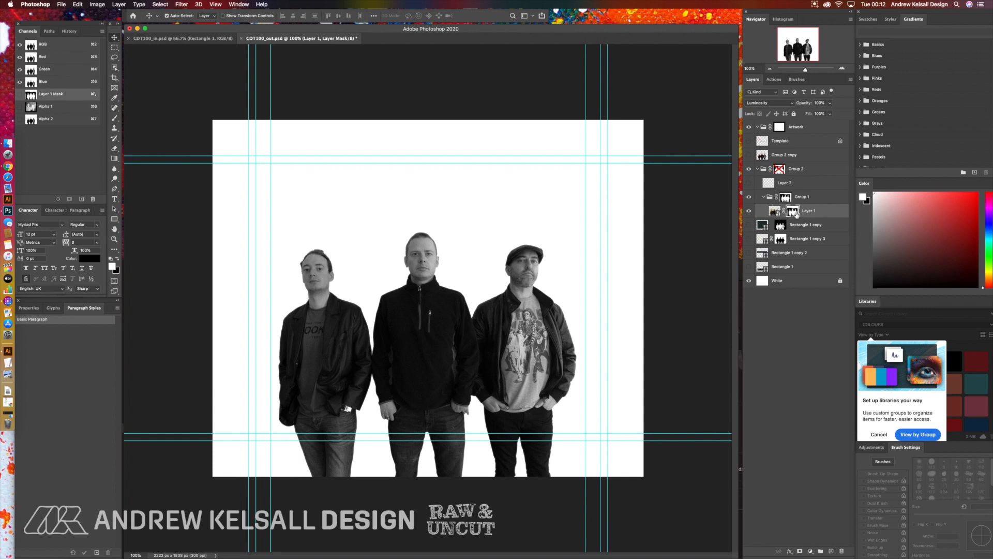
{"action": "right_click", "coordinate": [800, 215]}
{"action": "left_click", "coordinate": [785, 197]}
{"action": "left_click", "coordinate": [786, 197]}
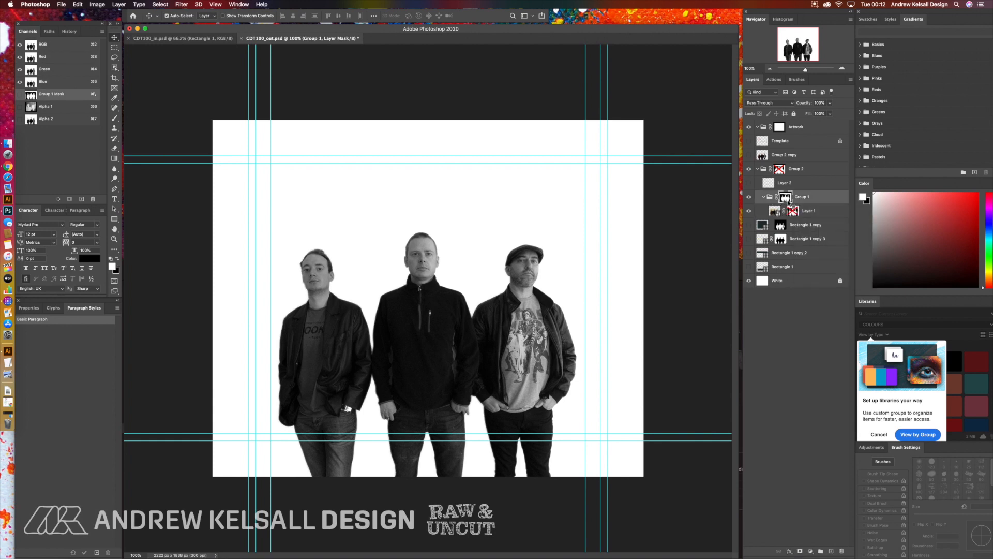
{"action": "right_click", "coordinate": [791, 202]}
{"action": "left_click", "coordinate": [791, 202]}
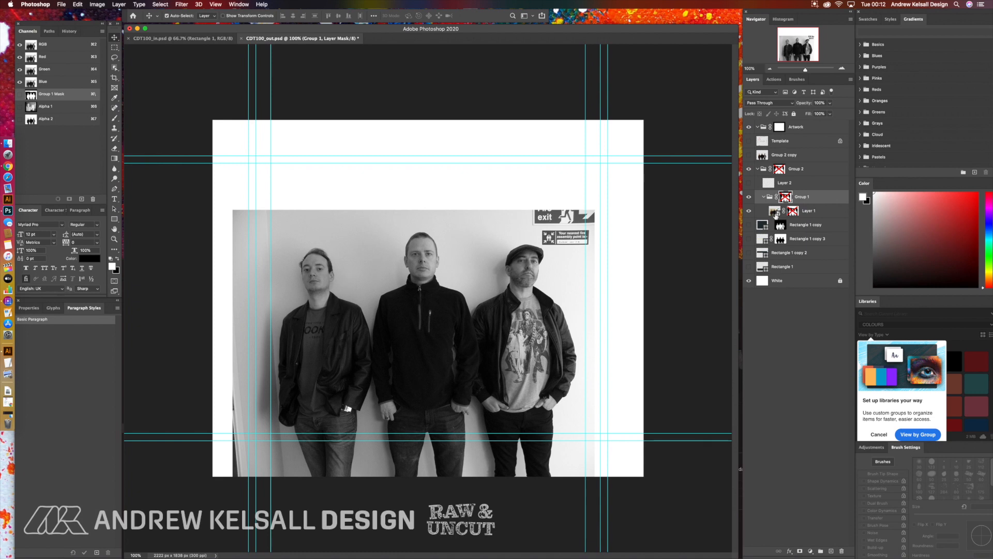
Try the Normal blend mode on Layer 1 to view the colour photo, and set it back to Luminosity.
{"action": "left_click", "coordinate": [775, 213]}
{"action": "left_click", "coordinate": [764, 103]}
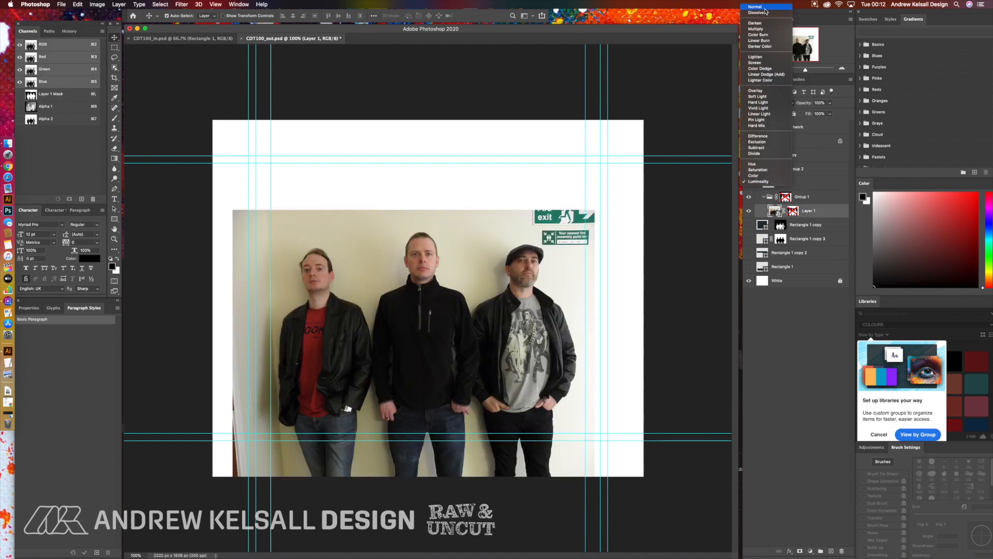
{"action": "left_click", "coordinate": [772, 6]}
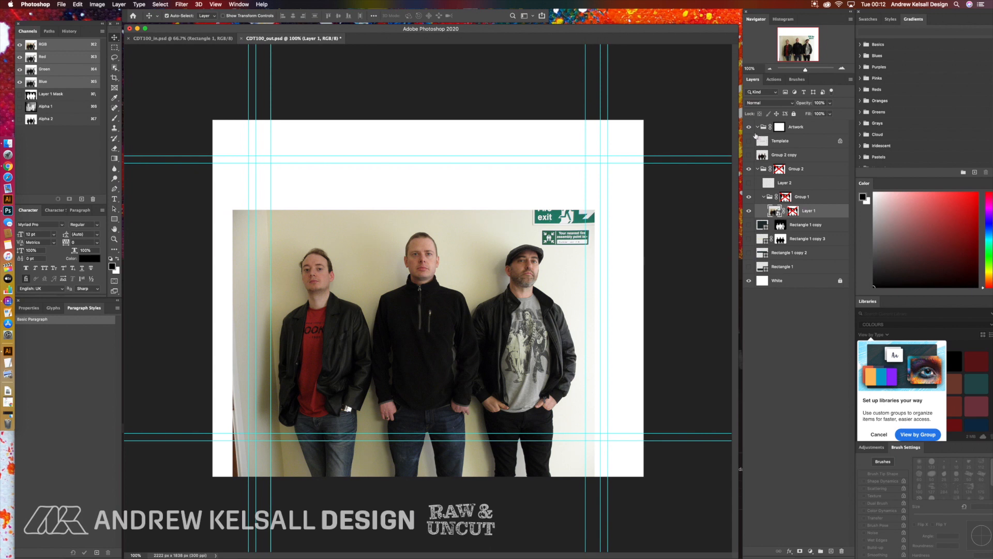
{"action": "left_click", "coordinate": [761, 104]}
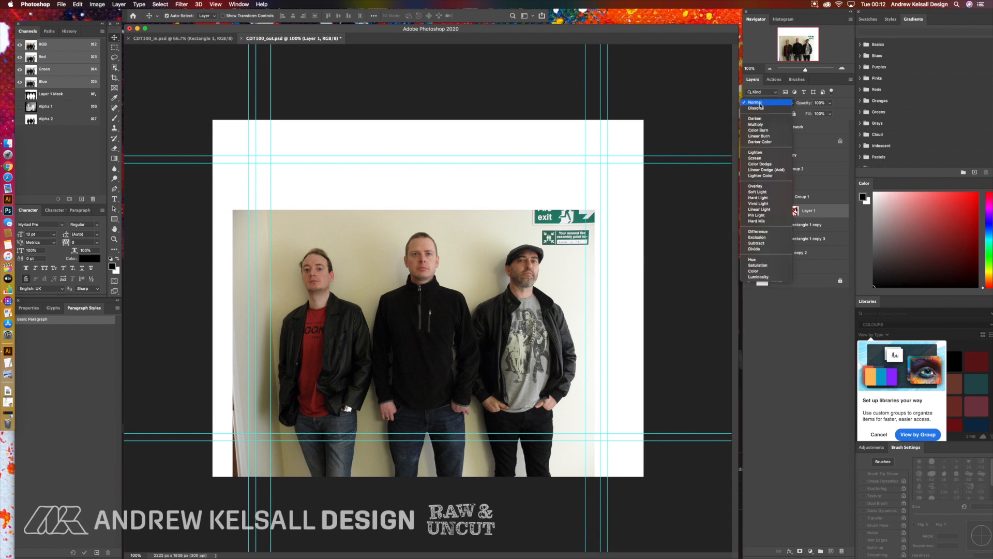
{"action": "left_click", "coordinate": [760, 104]}
{"action": "left_click", "coordinate": [759, 104]}
{"action": "left_click", "coordinate": [768, 278]}
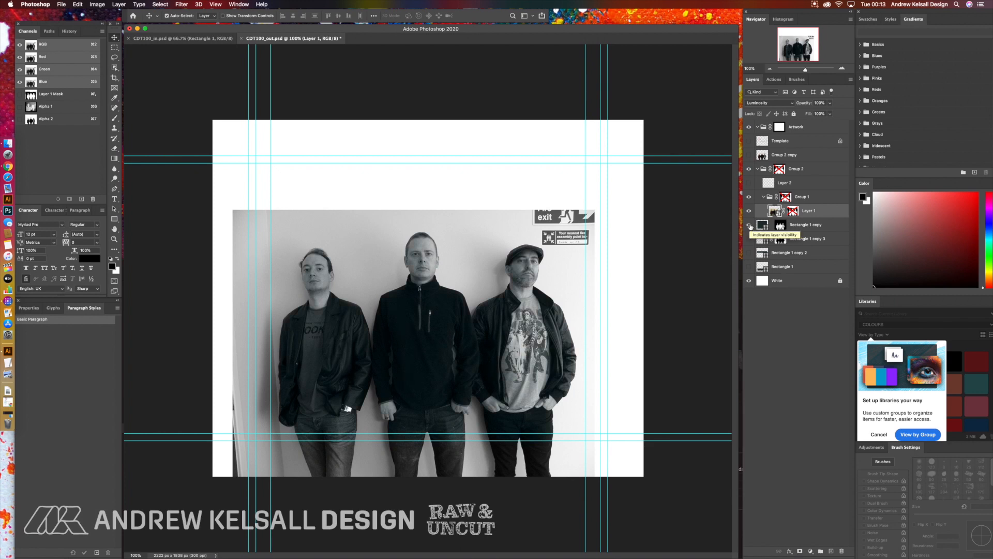
Show the Rectangle 1 copy layer and re-enable Group 1's layer mask.
{"action": "left_click", "coordinate": [749, 225]}
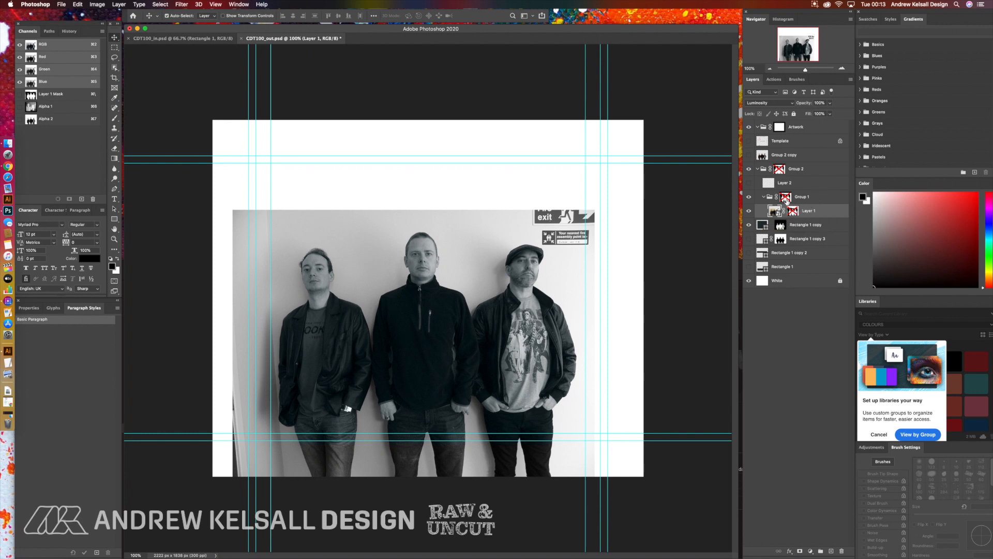
{"action": "right_click", "coordinate": [786, 200]}
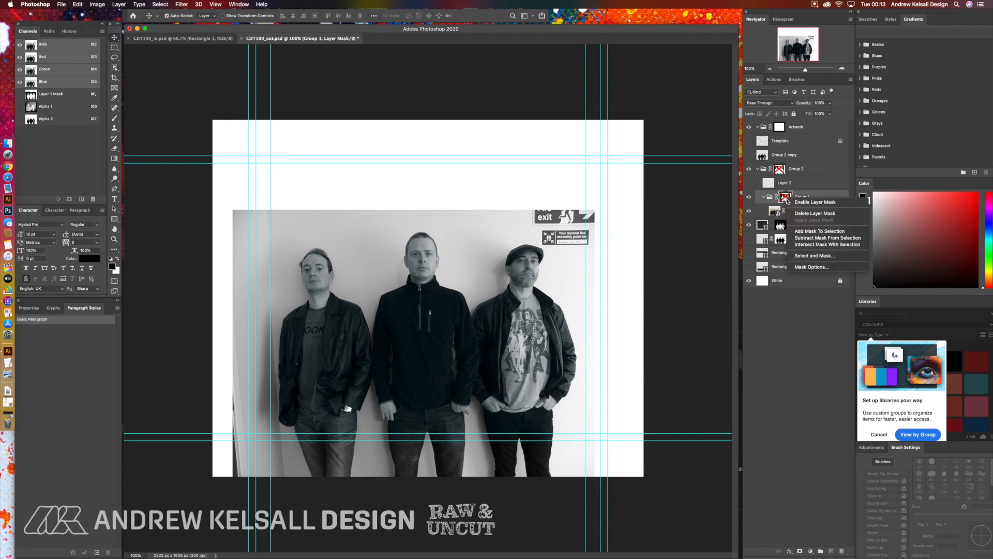
{"action": "left_click", "coordinate": [791, 203]}
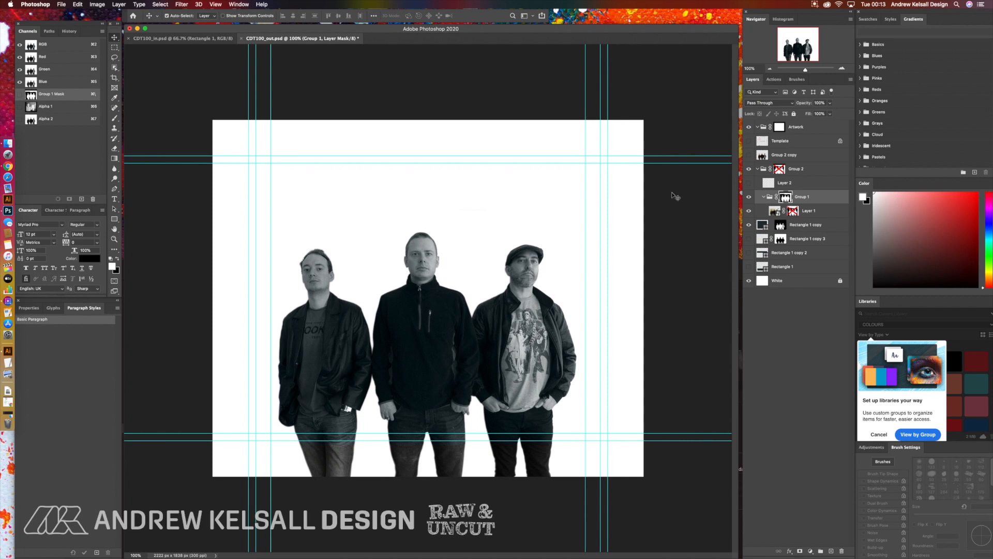
Enlarge the view to 400% on the middle figure's head and re-enable Layer 1's layer mask.
{"action": "left_click", "coordinate": [842, 68]}
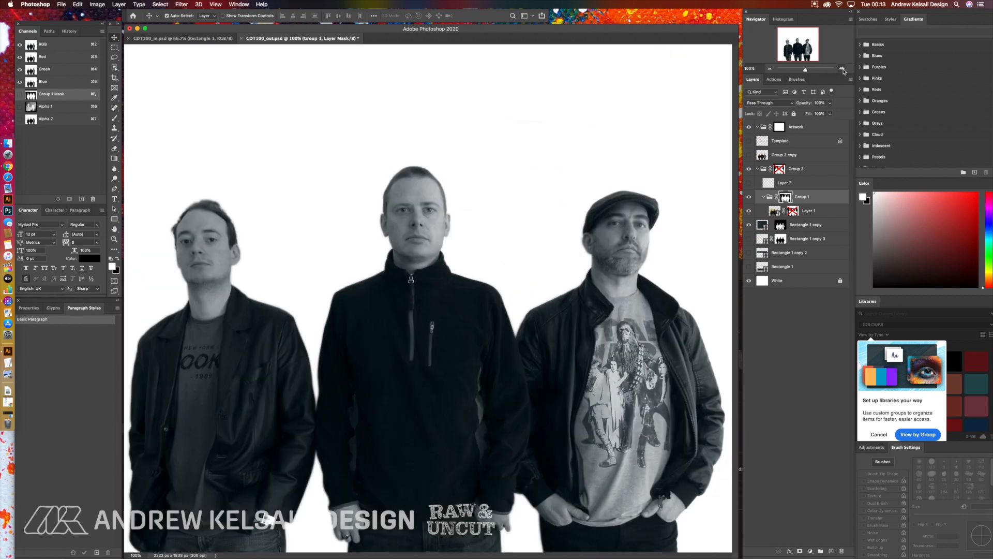
{"action": "left_click", "coordinate": [842, 68]}
{"action": "left_click", "coordinate": [842, 68]}
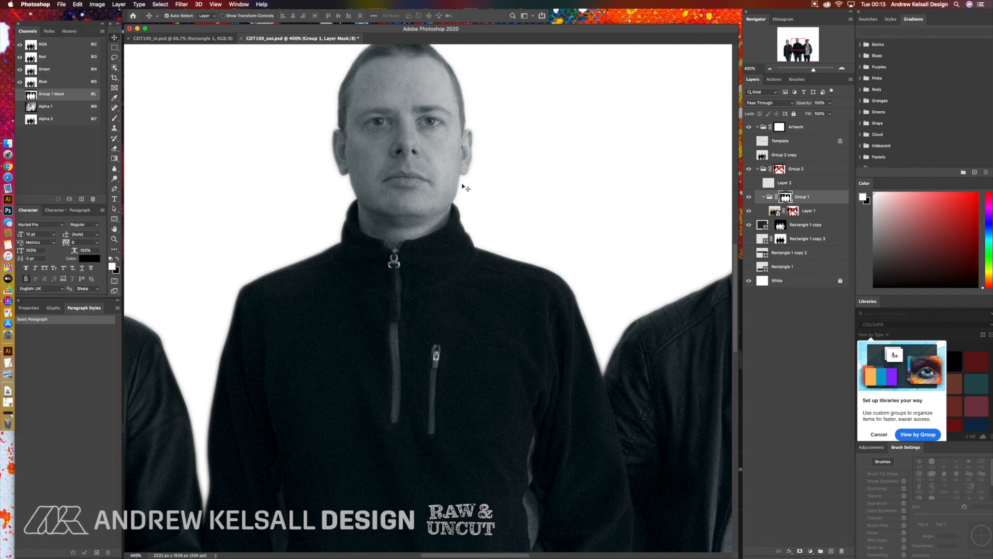
{"action": "left_click_drag", "start_coordinate": [484, 179], "coordinate": [497, 245]}
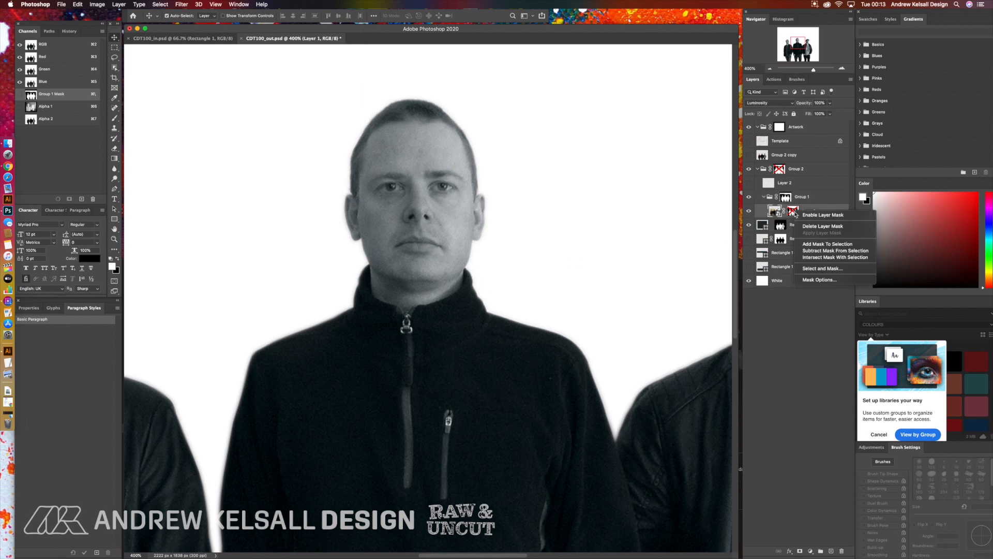
{"action": "left_click", "coordinate": [799, 216]}
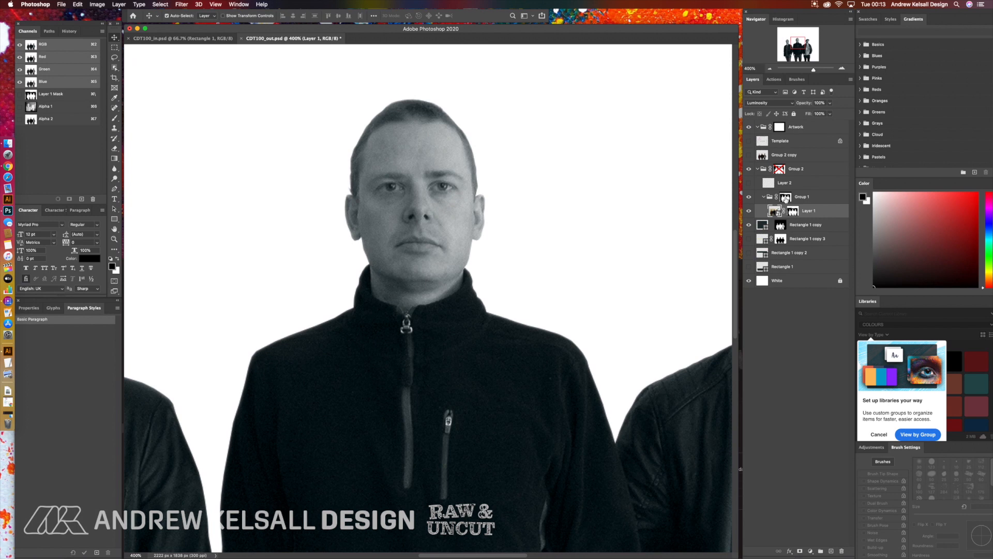
Compare the cut-out edges with Layer 1's mask disabled and re-enabled, and return the view to 100%.
{"action": "left_click", "coordinate": [785, 197]}
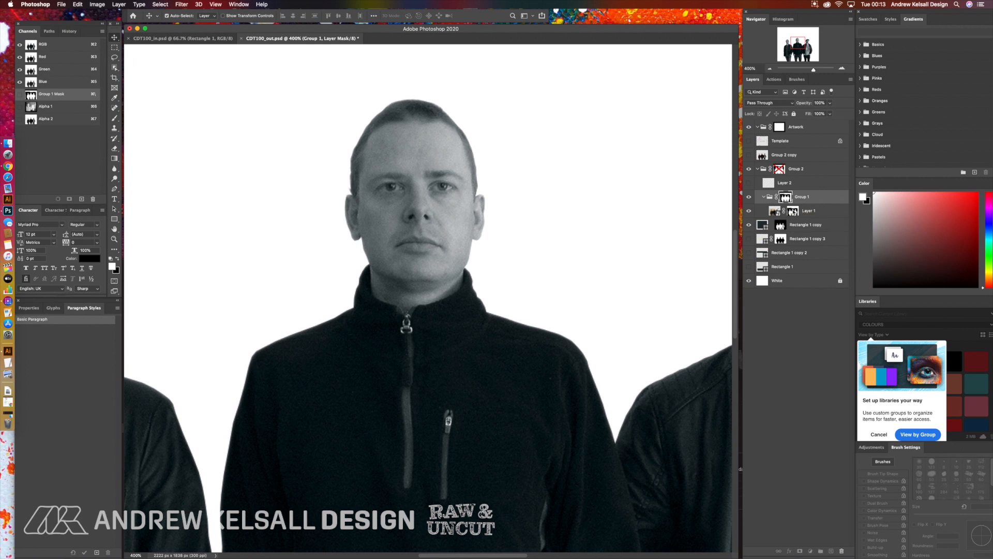
{"action": "left_click", "coordinate": [793, 211]}
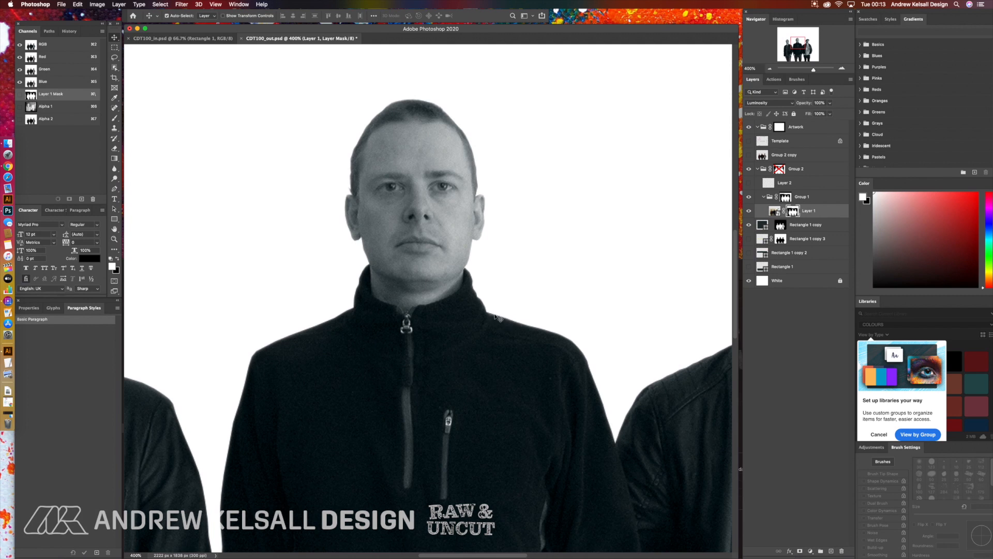
{"action": "left_click", "coordinate": [798, 216], "text": "shift"}
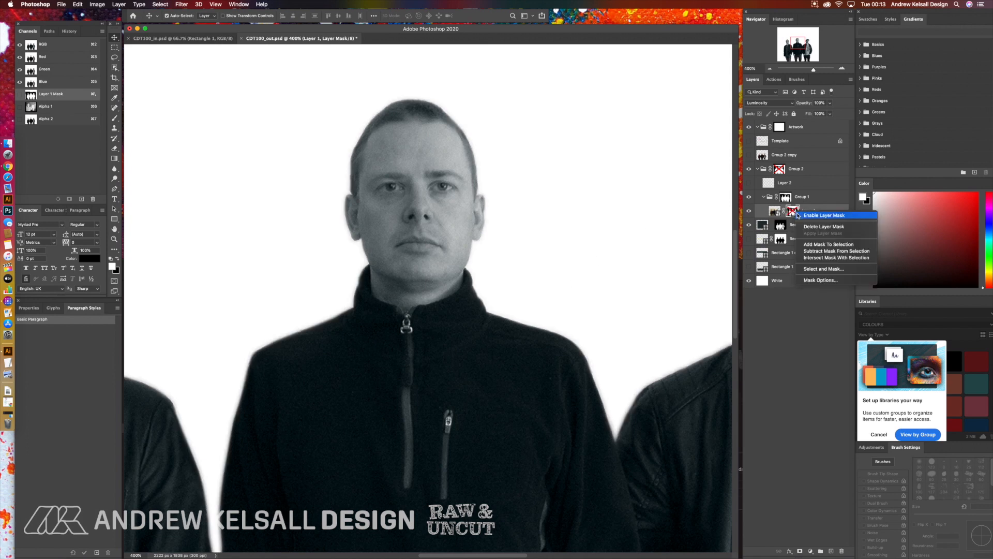
{"action": "left_click", "coordinate": [798, 217], "text": "shift"}
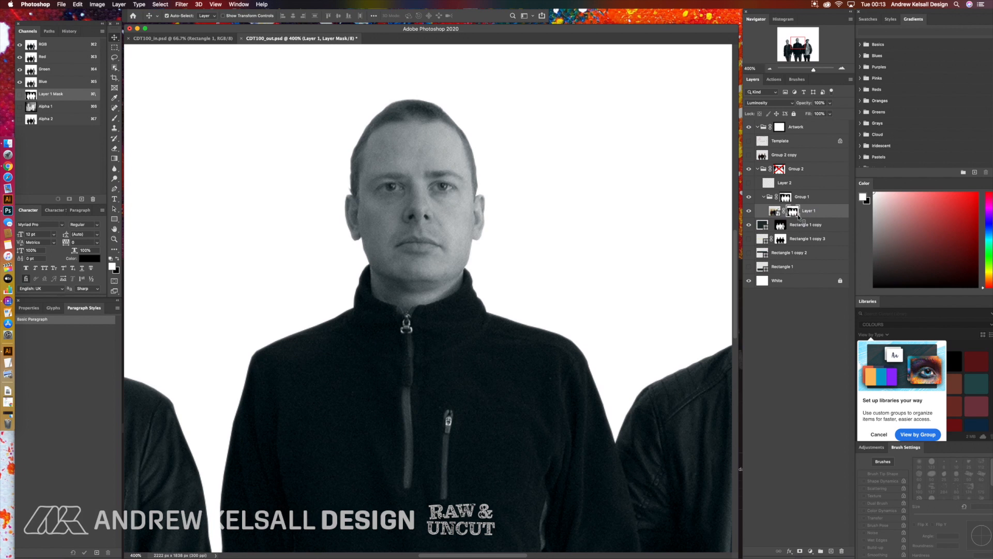
{"action": "left_click", "coordinate": [770, 69]}
{"action": "left_click", "coordinate": [770, 69]}
{"action": "left_click", "coordinate": [771, 69]}
{"action": "left_click", "coordinate": [770, 69]}
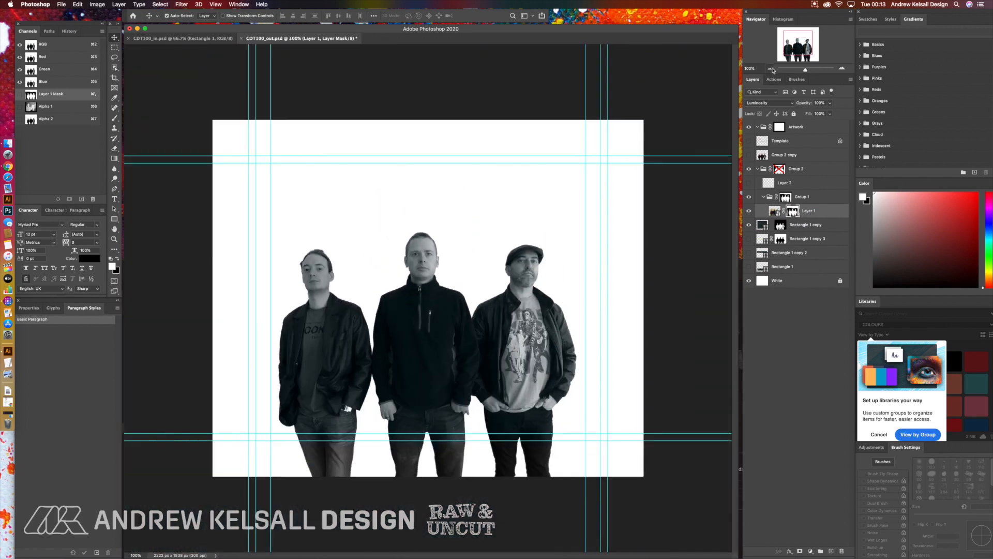
Check the artwork against the traycard guide by showing and hiding the Template layer.
{"action": "left_click", "coordinate": [748, 141]}
{"action": "left_click", "coordinate": [748, 141]}
{"action": "left_click", "coordinate": [749, 141]}
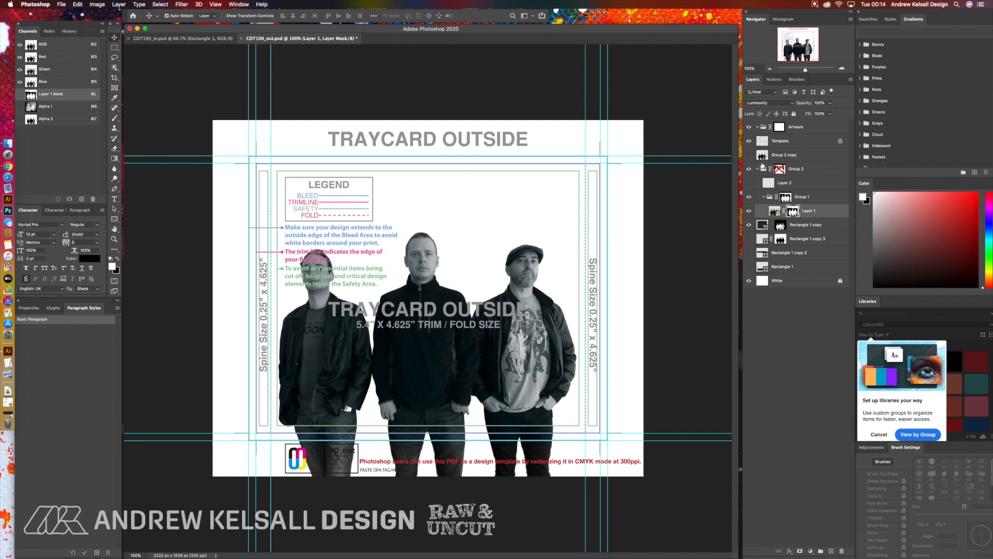
{"action": "left_click", "coordinate": [749, 141]}
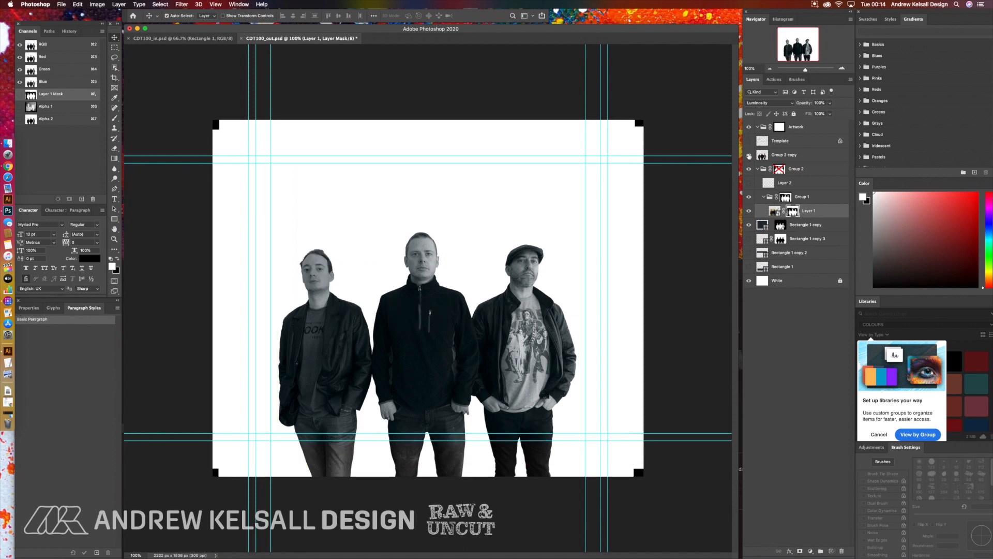
Select the Group 2 copy layer, compare the photo with it hidden and shown, and leave it visible.
{"action": "left_click", "coordinate": [749, 155]}
{"action": "left_click", "coordinate": [748, 155]}
{"action": "left_click", "coordinate": [759, 156]}
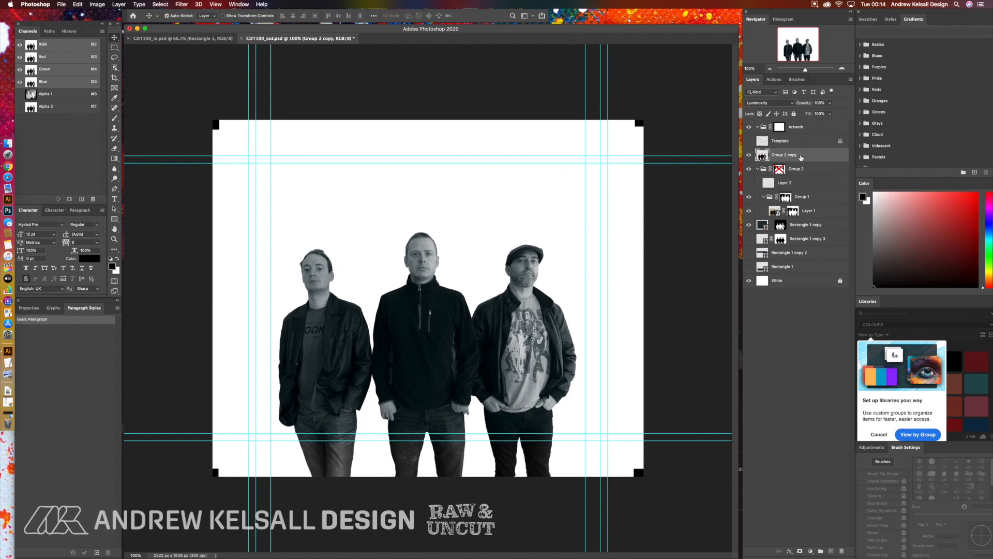
{"action": "left_click", "coordinate": [749, 155]}
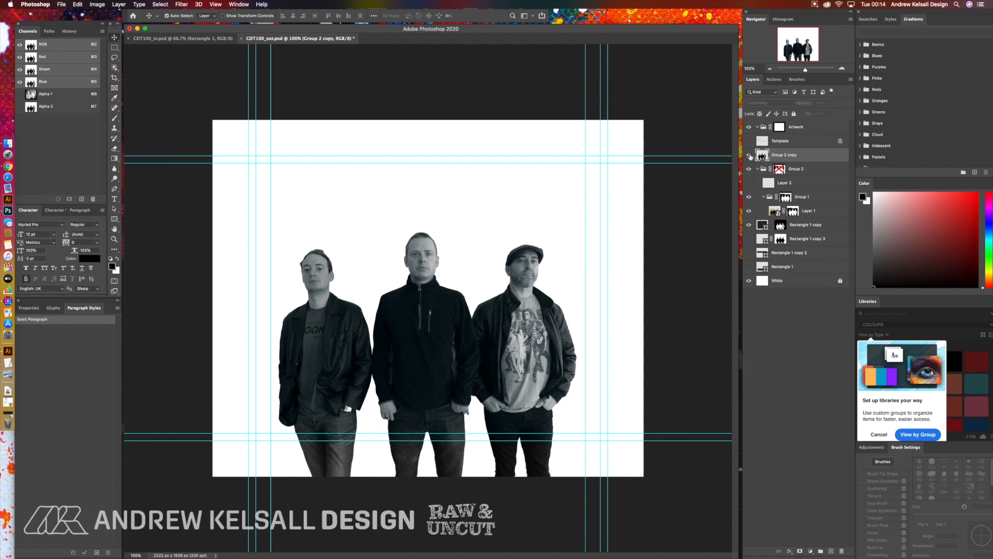
{"action": "left_click", "coordinate": [748, 155]}
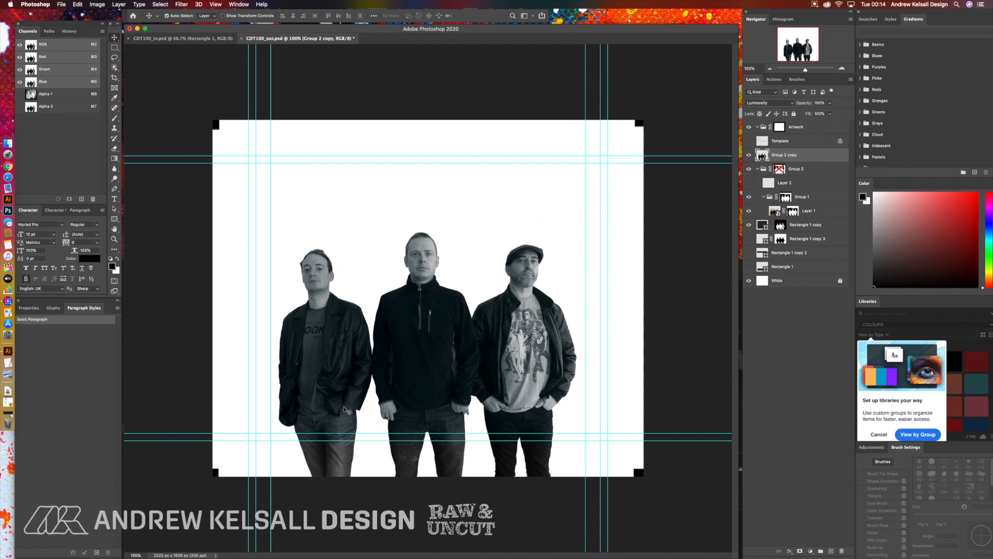
{"action": "left_click", "coordinate": [749, 156]}
{"action": "left_click", "coordinate": [749, 156]}
{"action": "left_click", "coordinate": [749, 156]}
{"action": "left_click", "coordinate": [749, 156]}
View the Alpha 1 and Alpha 2 channels on their own and return to the RGB composite.
{"action": "left_click", "coordinate": [58, 96]}
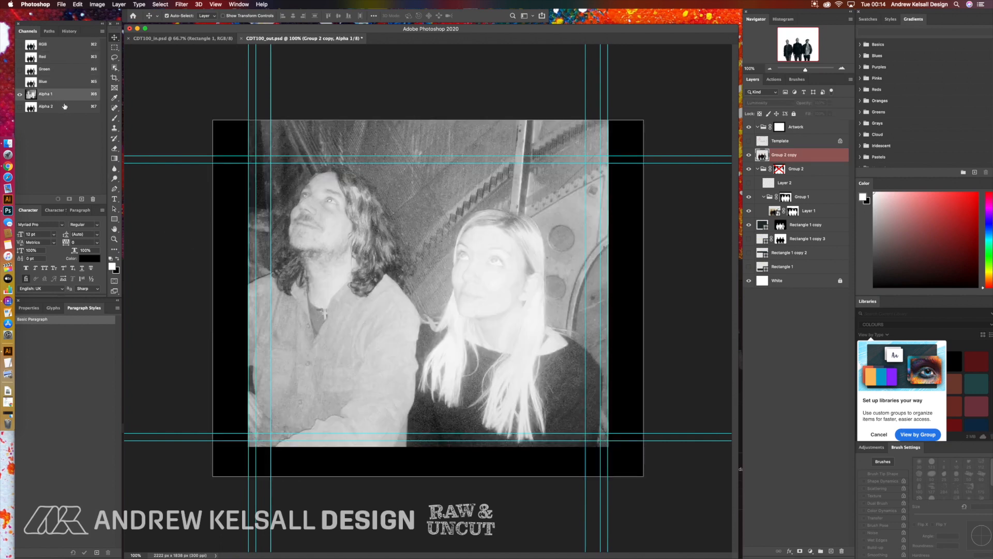
{"action": "left_click", "coordinate": [65, 106]}
{"action": "left_click", "coordinate": [71, 98]}
{"action": "left_click", "coordinate": [47, 106]}
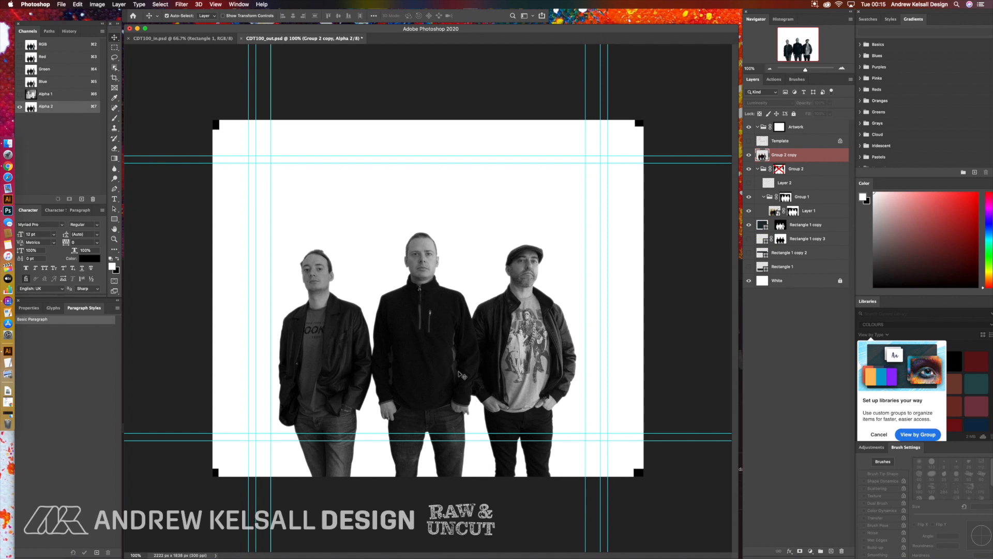
{"action": "left_click", "coordinate": [60, 50]}
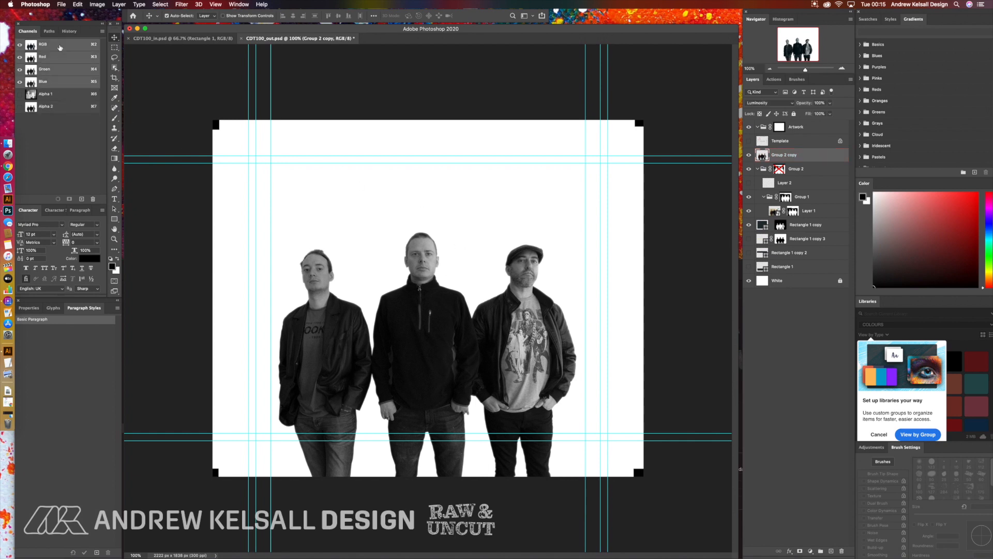
Show the Rectangle 1 copy 3, Rectangle 1 copy 2 and Rectangle 1 layers.
{"action": "left_click", "coordinate": [749, 240]}
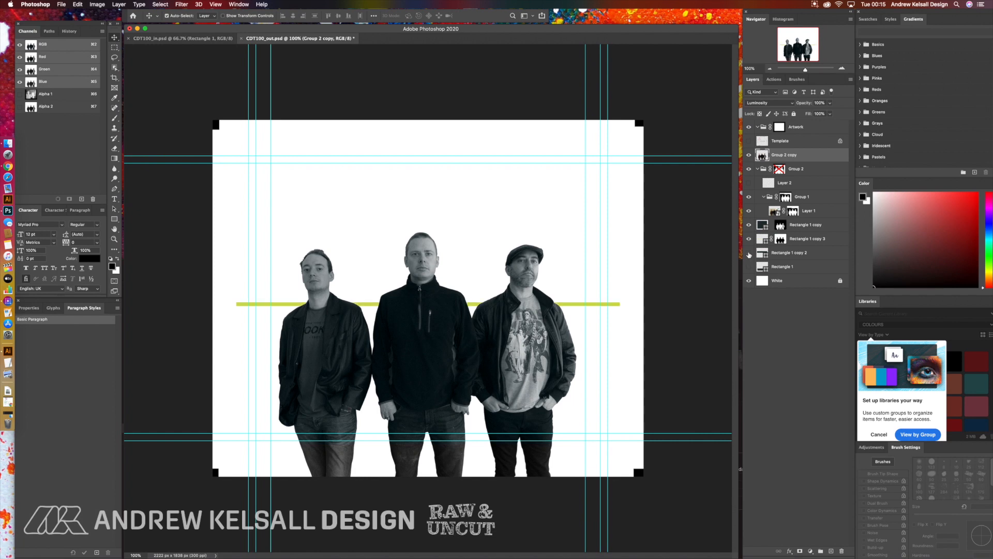
{"action": "left_click", "coordinate": [749, 253]}
{"action": "left_click", "coordinate": [748, 267]}
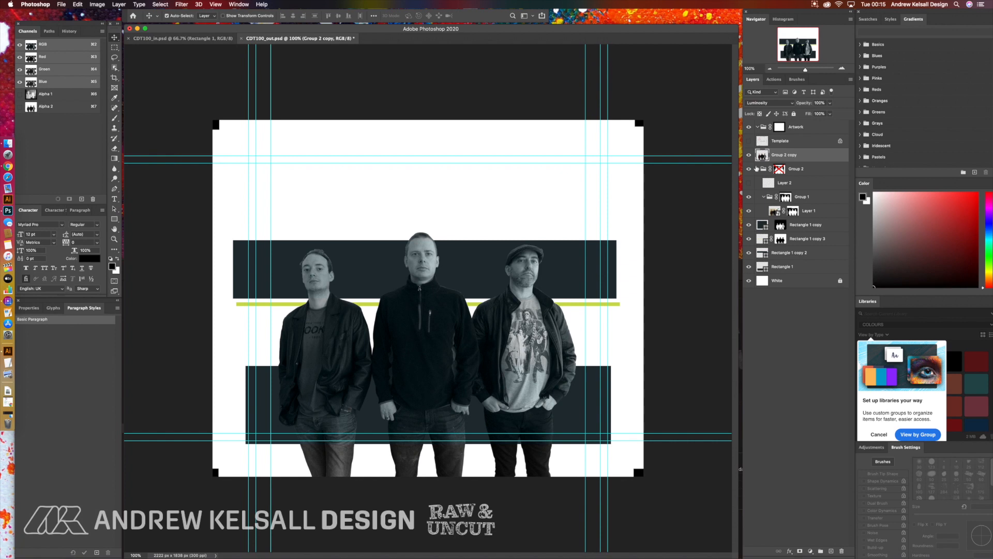
Compare the design with the Template, Artwork and Group 2 copy layers switched off and on, leaving only Template hidden.
{"action": "left_click", "coordinate": [749, 141]}
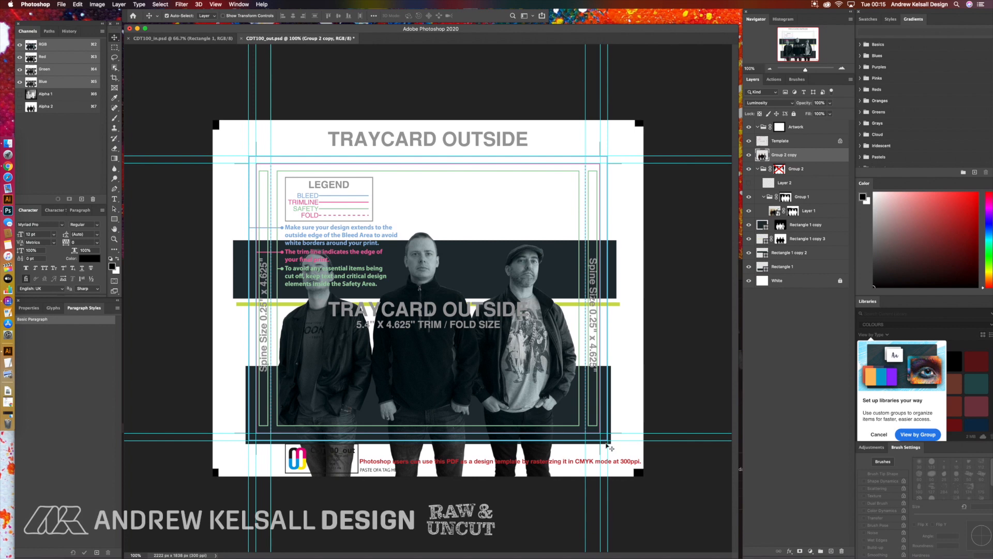
{"action": "left_click", "coordinate": [749, 127]}
{"action": "left_click", "coordinate": [749, 155]}
{"action": "left_click", "coordinate": [749, 155]}
{"action": "left_click", "coordinate": [749, 144]}
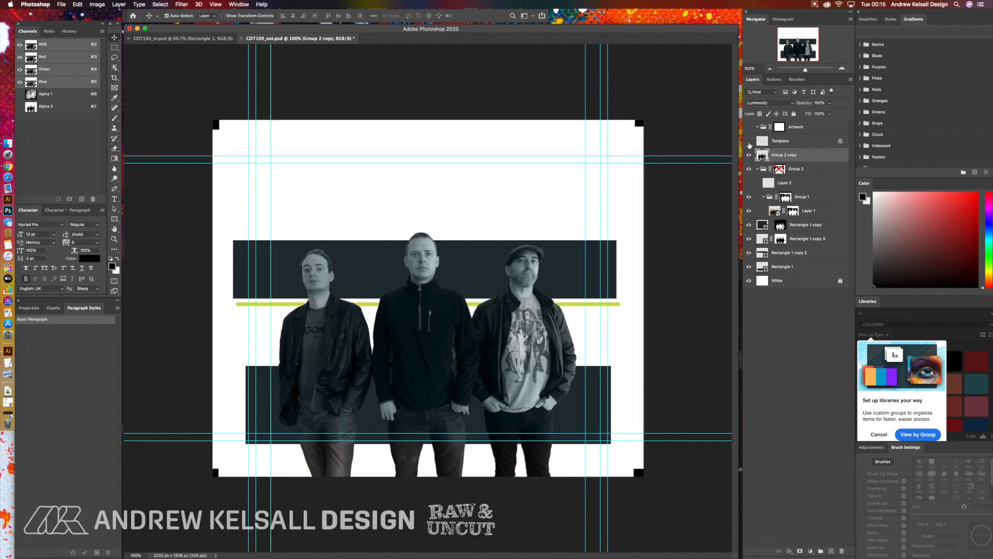
{"action": "left_click", "coordinate": [749, 141]}
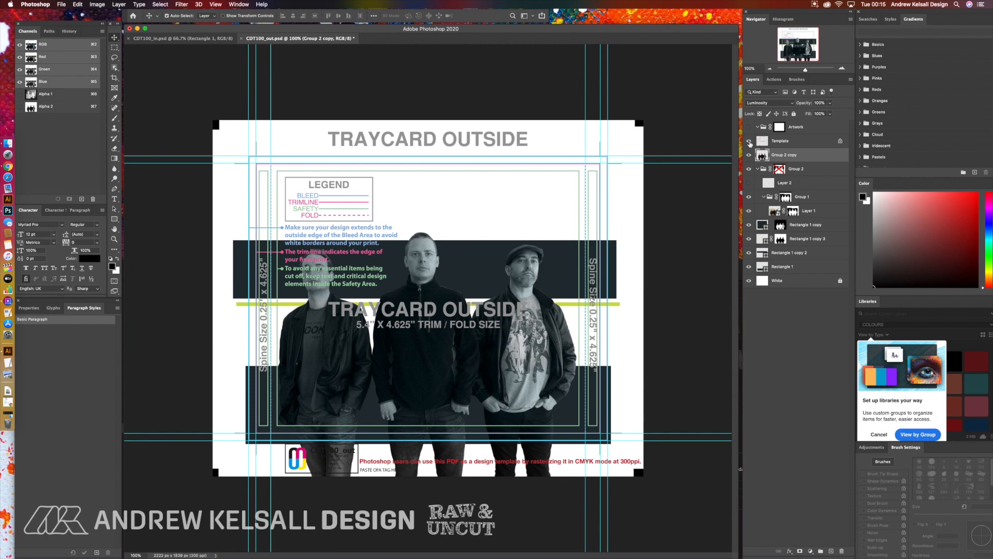
{"action": "left_click", "coordinate": [749, 142]}
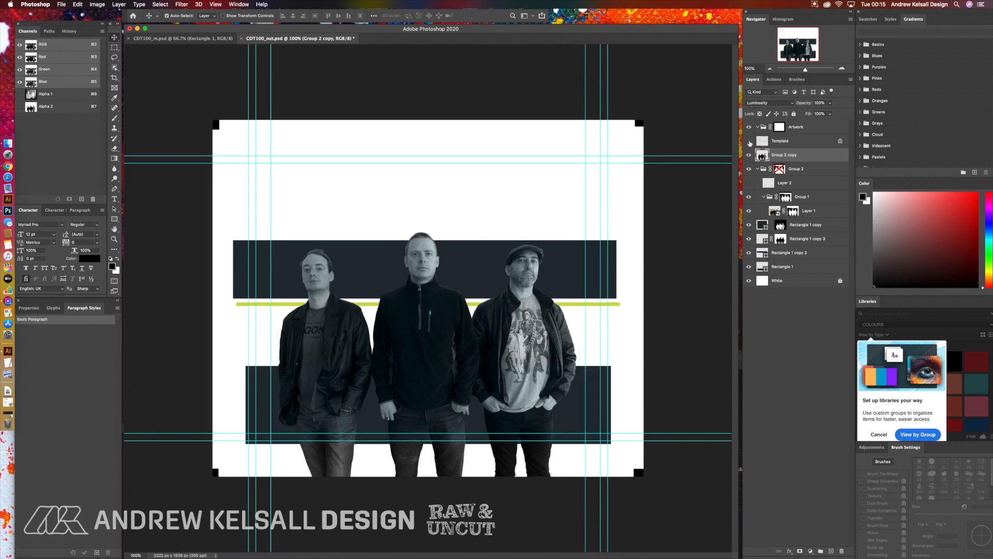
{"action": "left_click", "coordinate": [749, 142]}
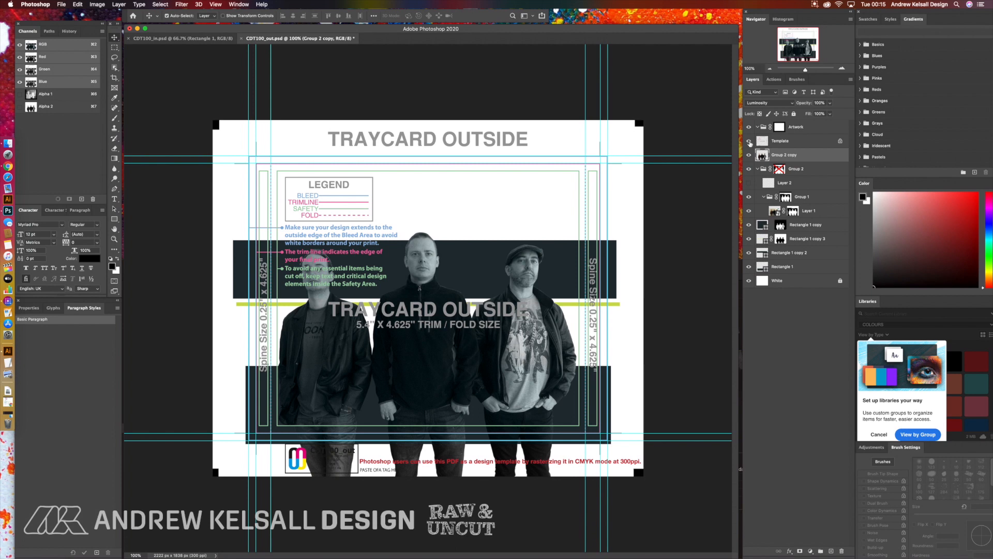
{"action": "left_click", "coordinate": [749, 142]}
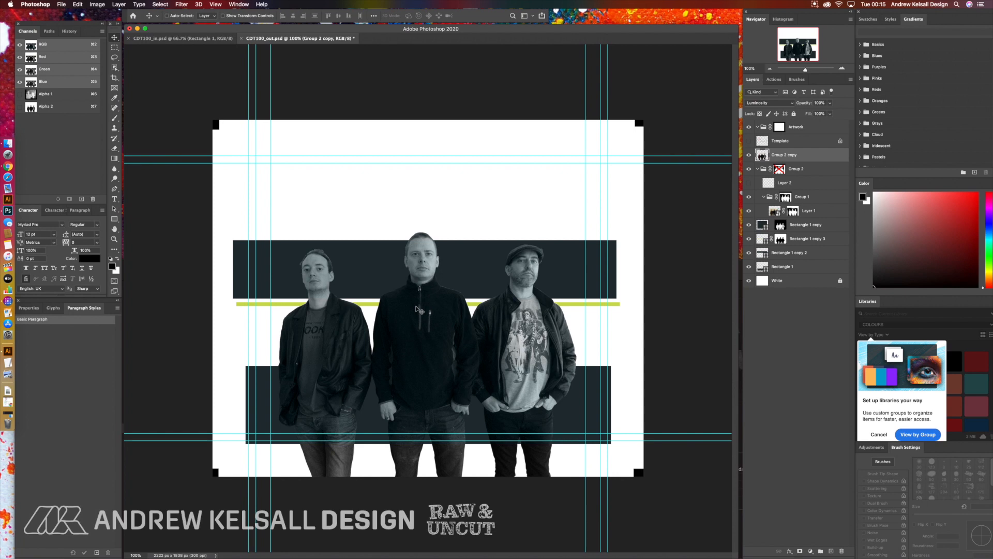
Close the CDT100_out.psd and CDT100_in.psd documents.
{"action": "key", "text": "super+w"}
{"action": "left_click", "coordinate": [477, 179]}
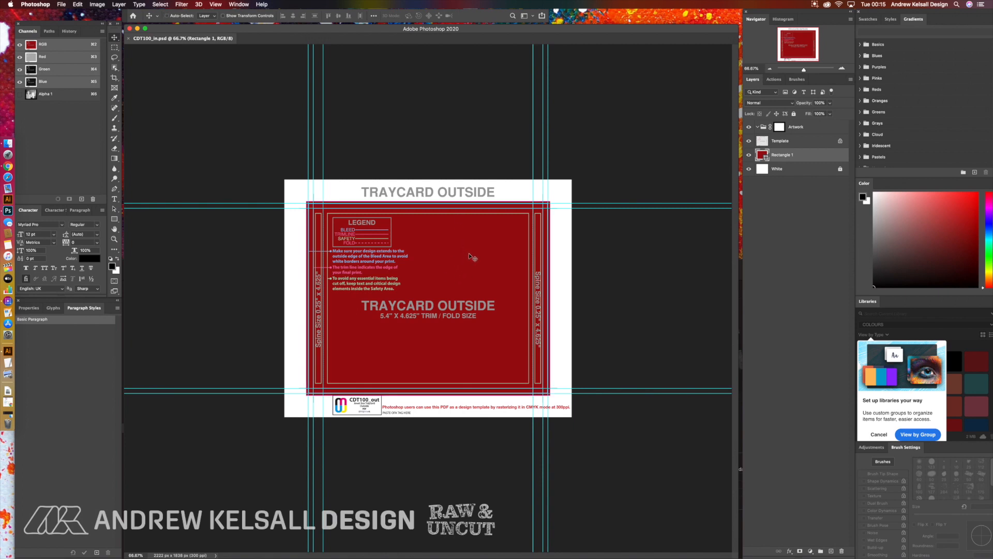
{"action": "key", "text": "super+w"}
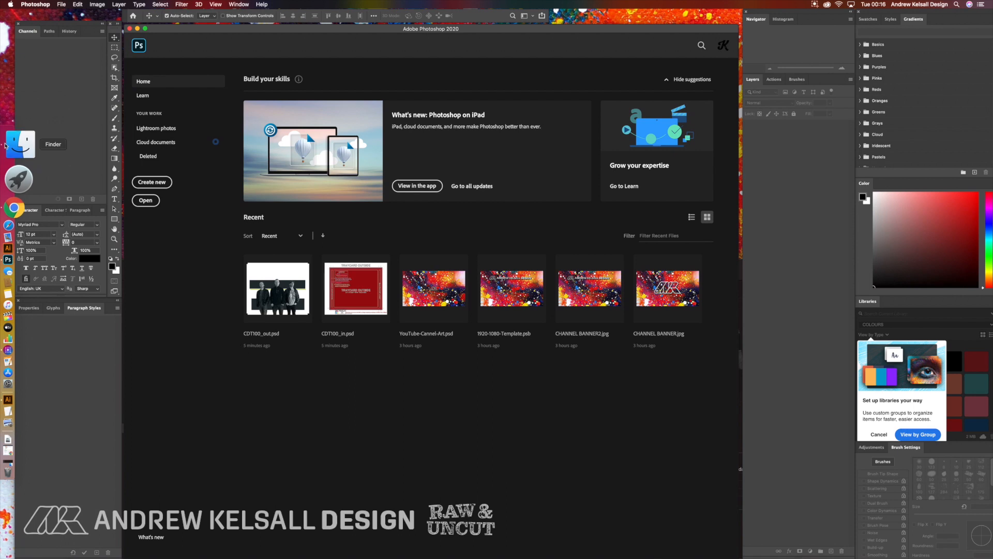
Switch to Finder, look through the CD UD100 and TRAY cdt100 folders in *PSDs Designs, and preview CDT100_out.psd.
{"action": "left_click", "coordinate": [7, 145]}
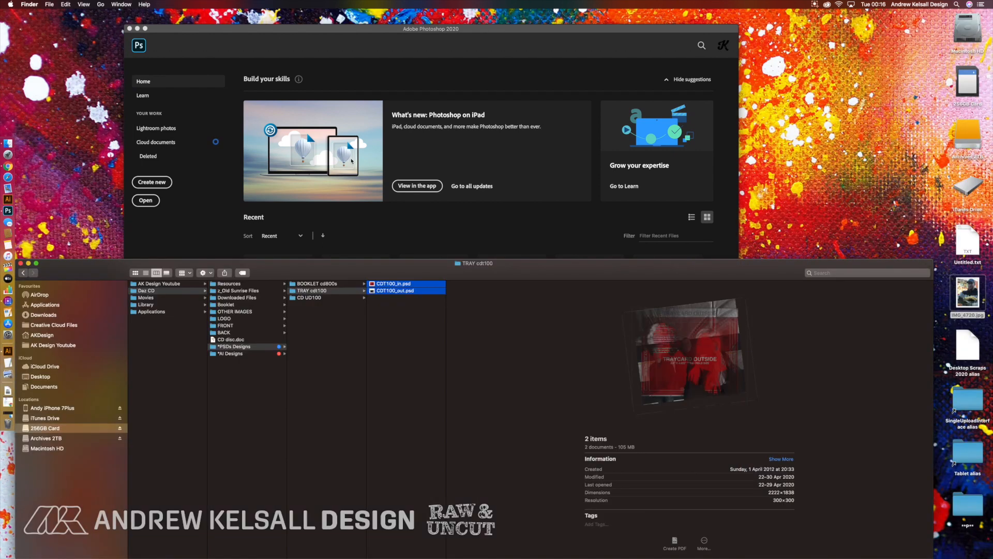
{"action": "left_click", "coordinate": [333, 308]}
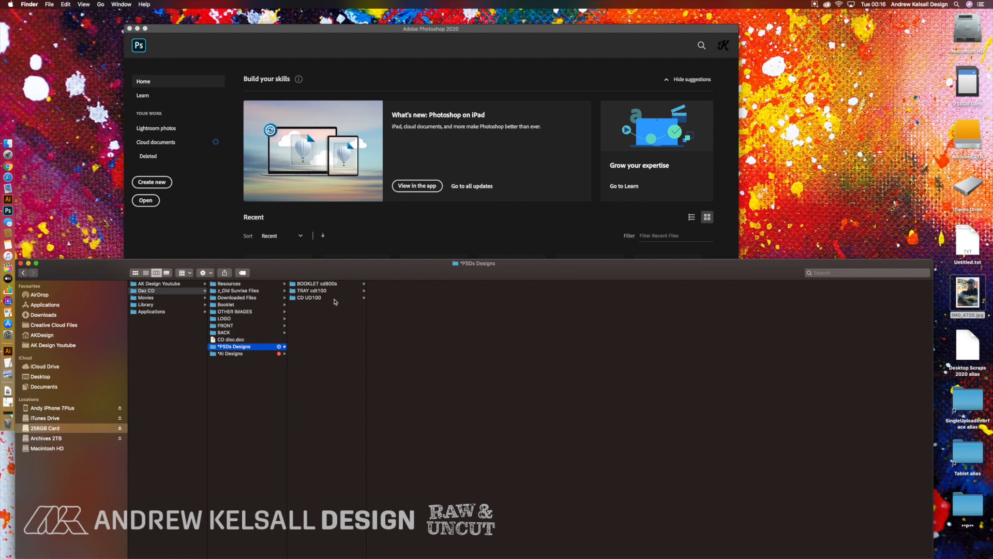
{"action": "left_click", "coordinate": [335, 299]}
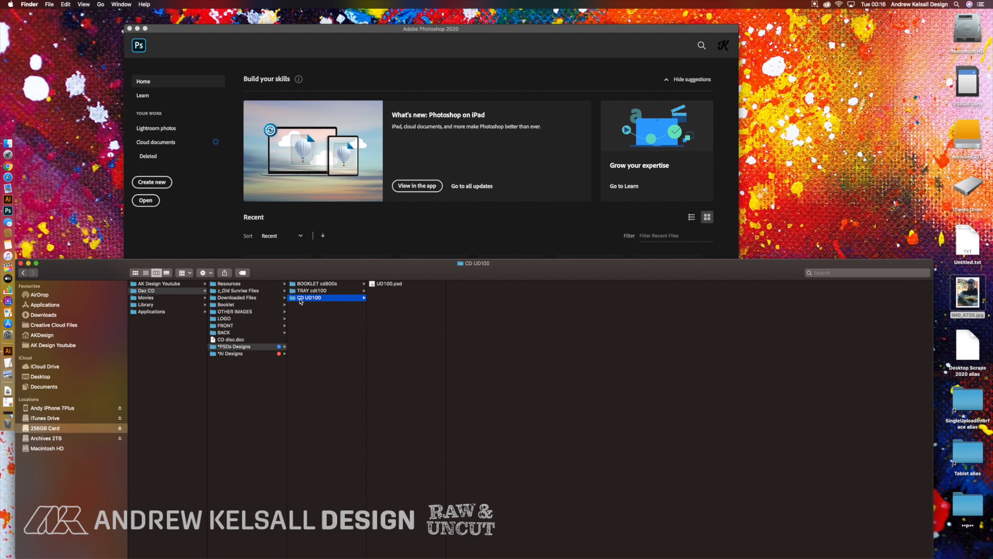
{"action": "left_click", "coordinate": [327, 291]}
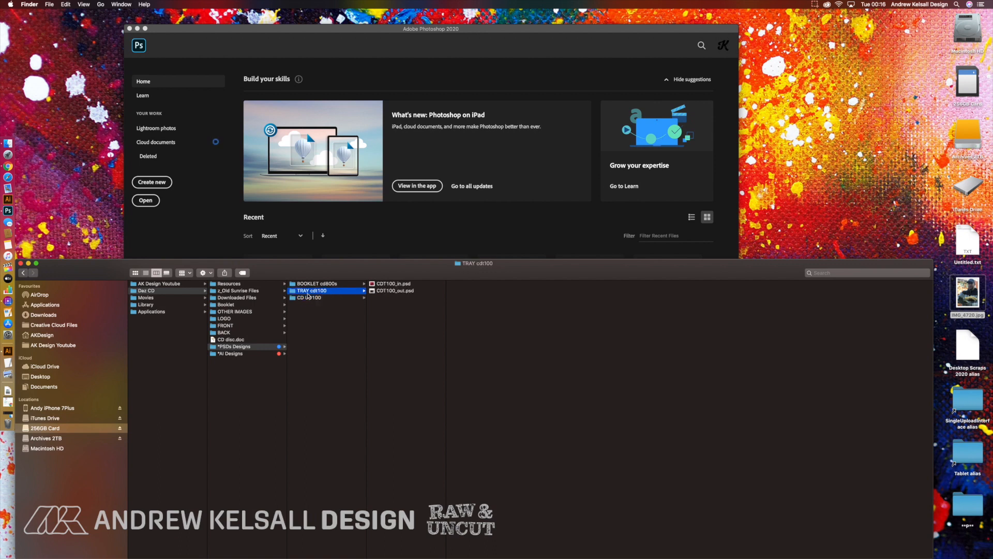
{"action": "left_click", "coordinate": [390, 291]}
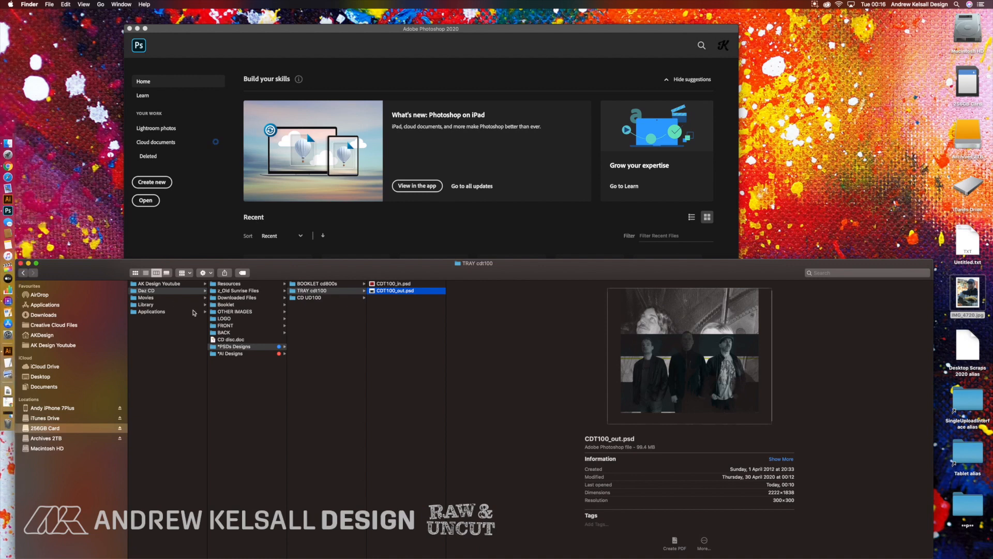
Browse the *AI Designs folder, preview both TRAY cdt100 files, and open CDT100_out.ai in Illustrator.
{"action": "left_click", "coordinate": [248, 353]}
{"action": "left_click", "coordinate": [324, 299]}
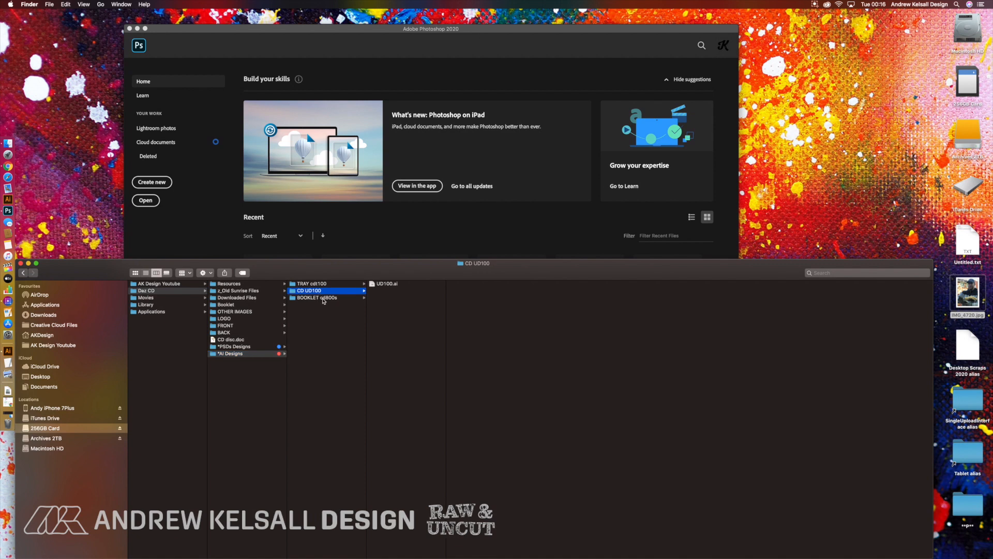
{"action": "left_click", "coordinate": [324, 285]}
{"action": "left_click", "coordinate": [405, 291]}
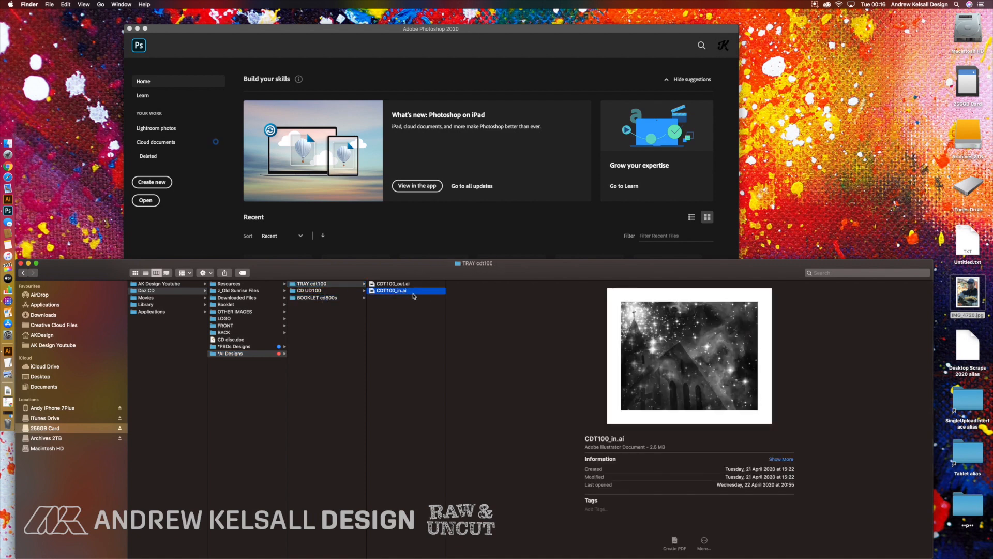
{"action": "left_click", "coordinate": [413, 284]}
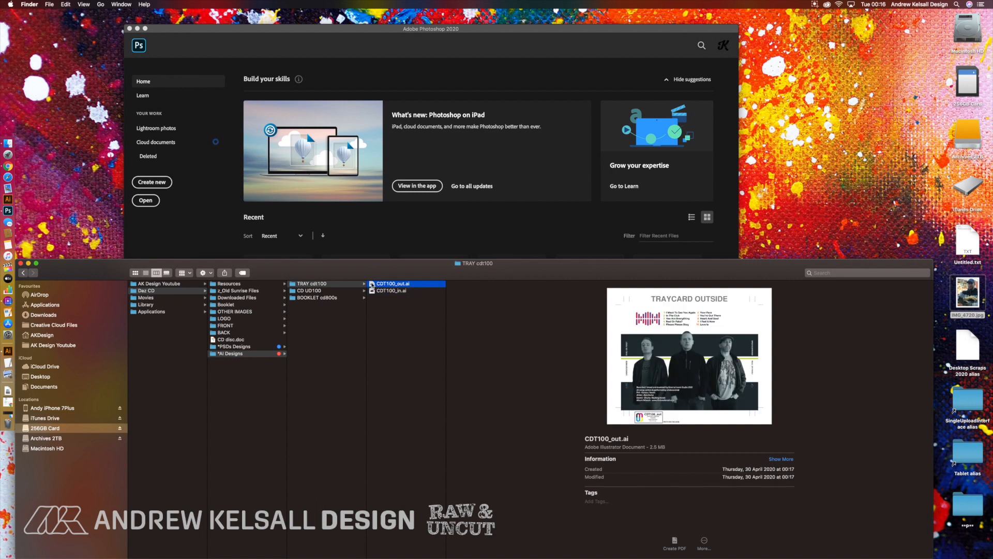
{"action": "double_click", "coordinate": [371, 285]}
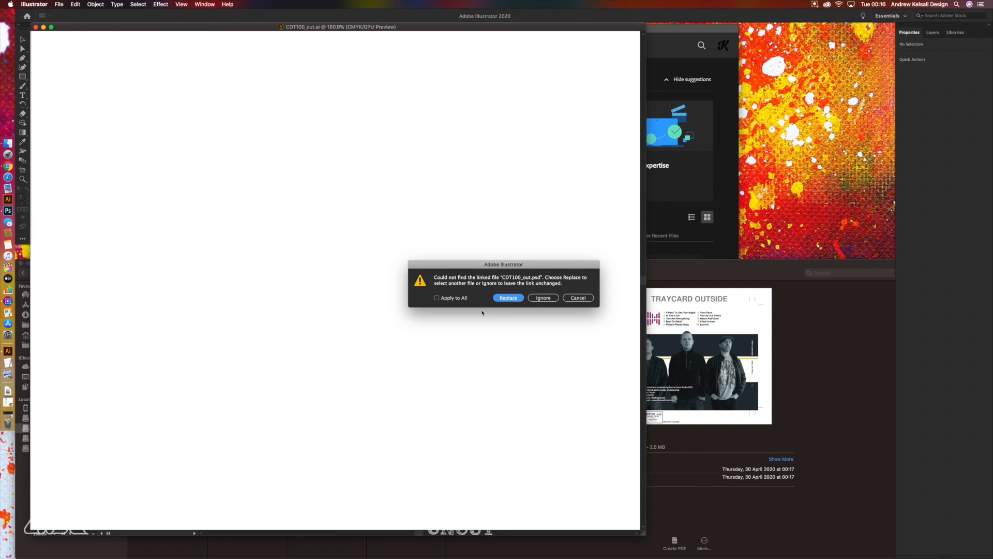
Replace the missing link with CDT100_out.psd from the 256GB Card's Daz CD, *PSDs Designs, TRAY cdt100 folder.
{"action": "left_click_drag", "start_coordinate": [450, 265], "coordinate": [316, 203]}
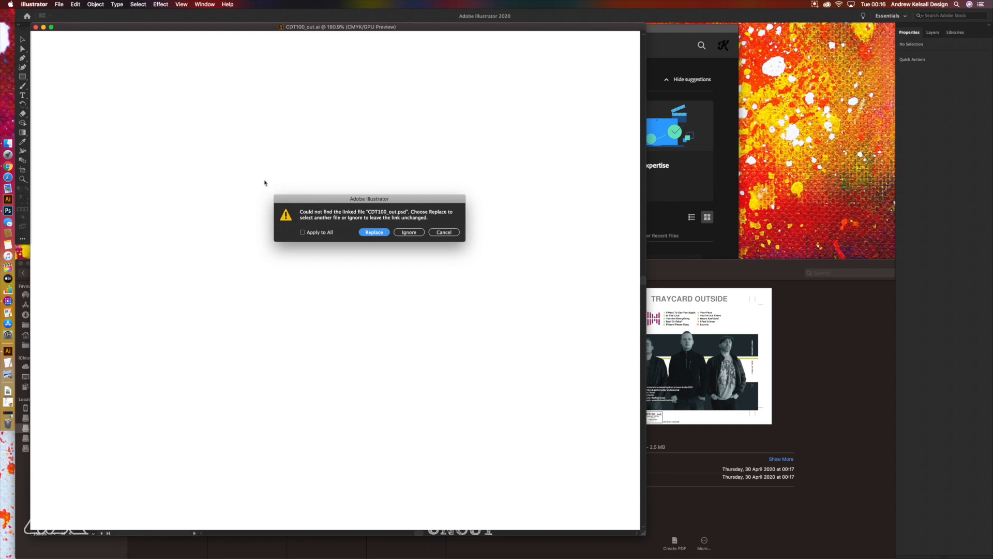
{"action": "left_click", "coordinate": [8, 144]}
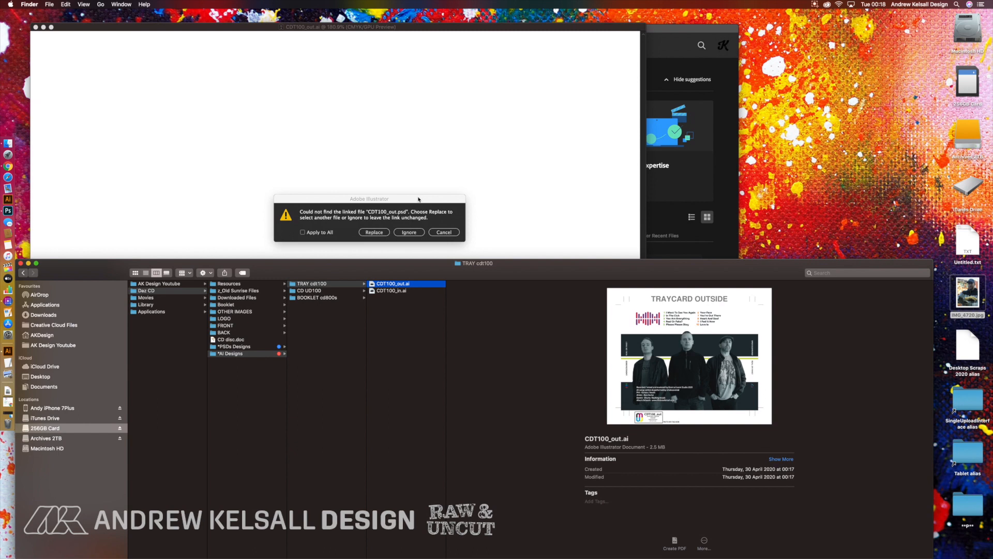
{"action": "left_click", "coordinate": [380, 234]}
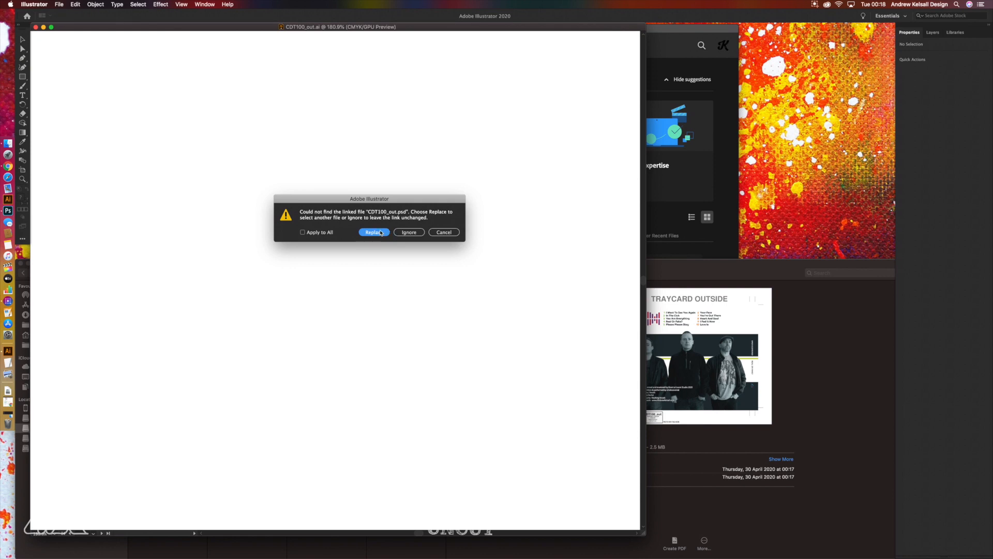
{"action": "key", "text": "Return"}
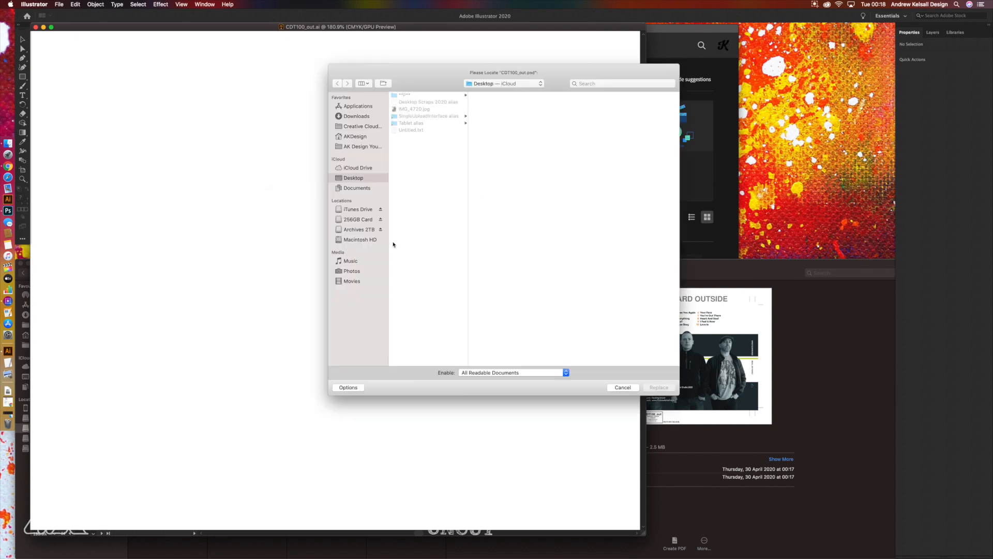
{"action": "left_click_drag", "start_coordinate": [418, 83], "coordinate": [294, 80]}
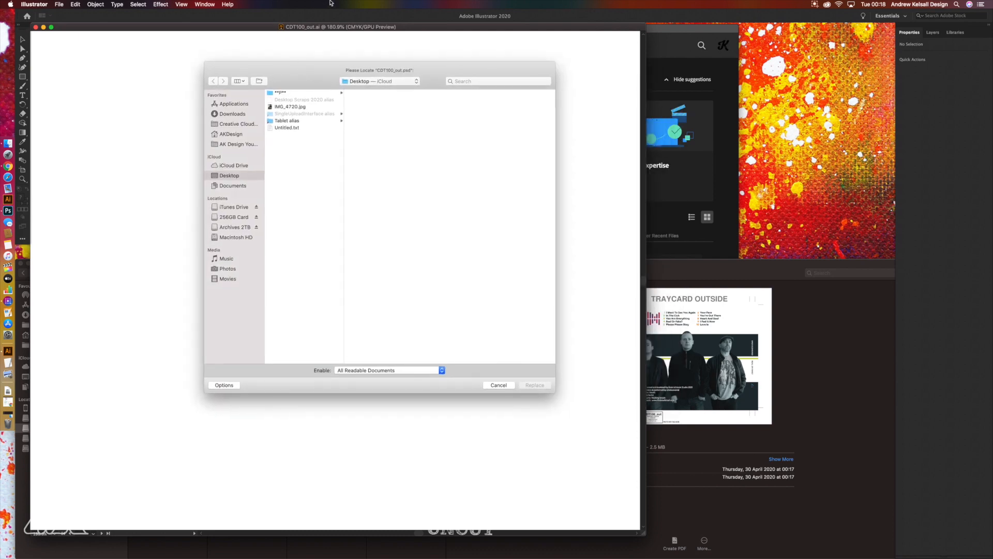
{"action": "left_click", "coordinate": [239, 218]}
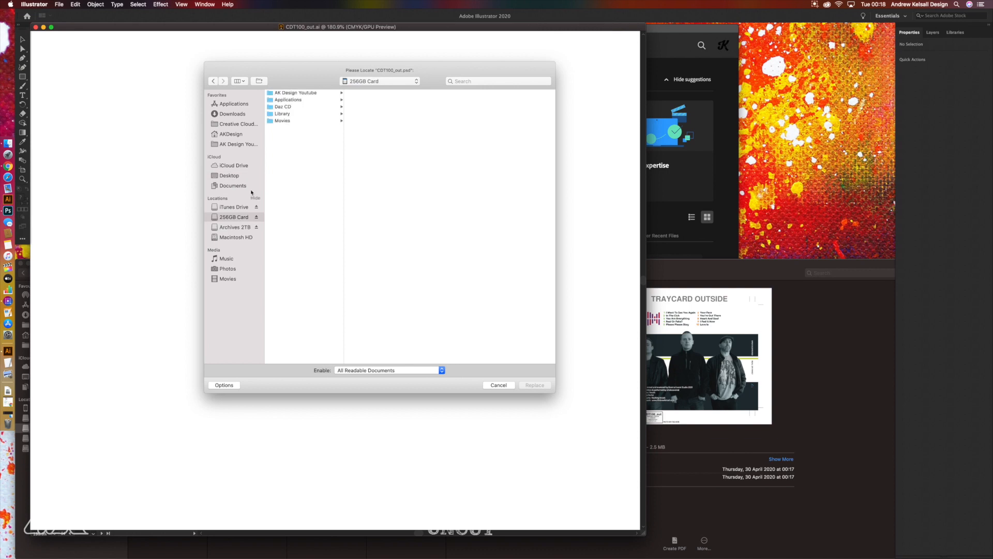
{"action": "left_click", "coordinate": [299, 108]}
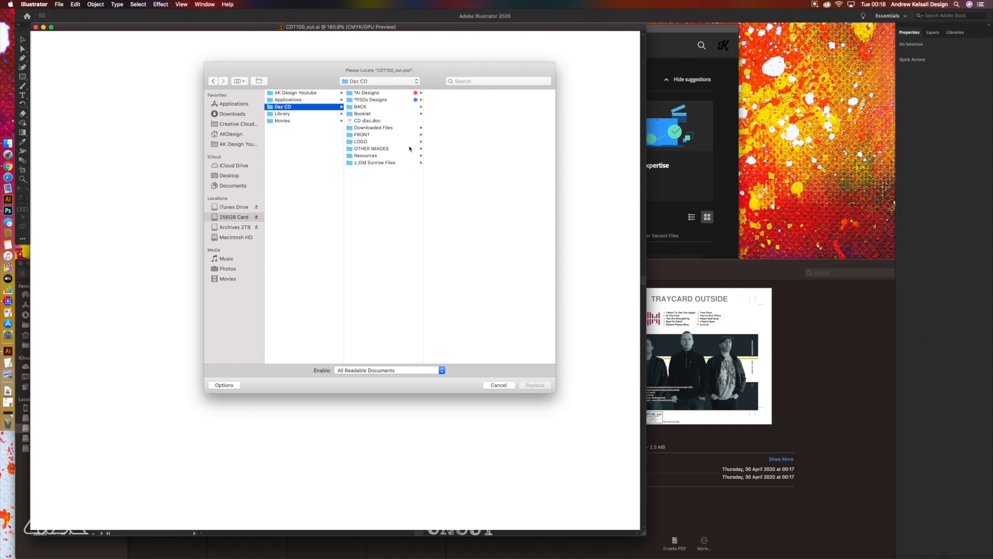
{"action": "left_click", "coordinate": [393, 100]}
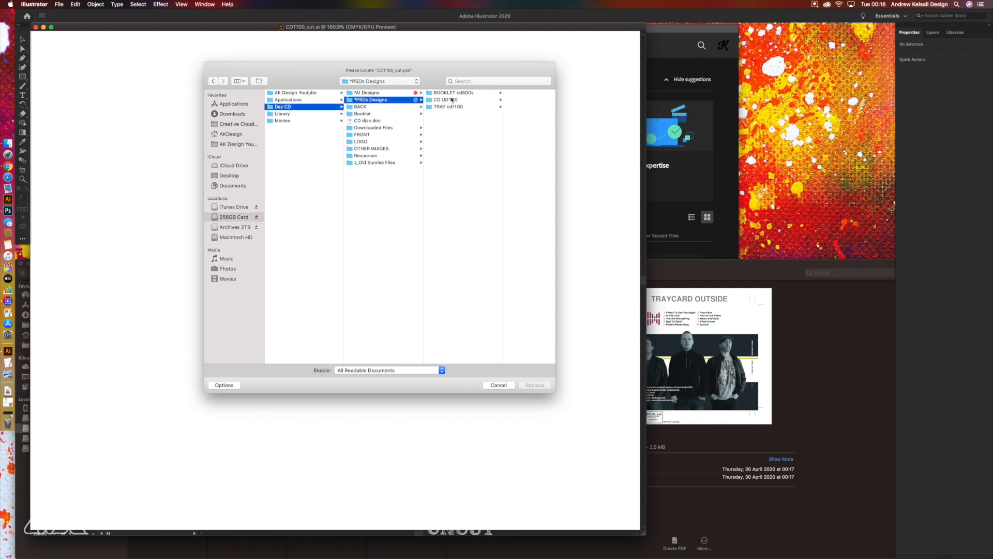
{"action": "left_click", "coordinate": [475, 91]}
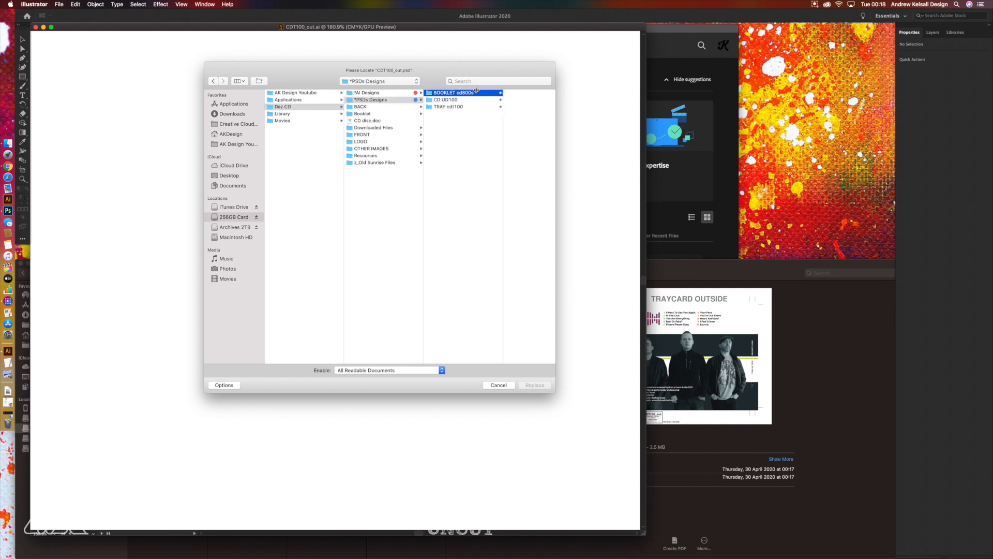
{"action": "left_click", "coordinate": [444, 107]}
{"action": "left_click", "coordinate": [498, 100]}
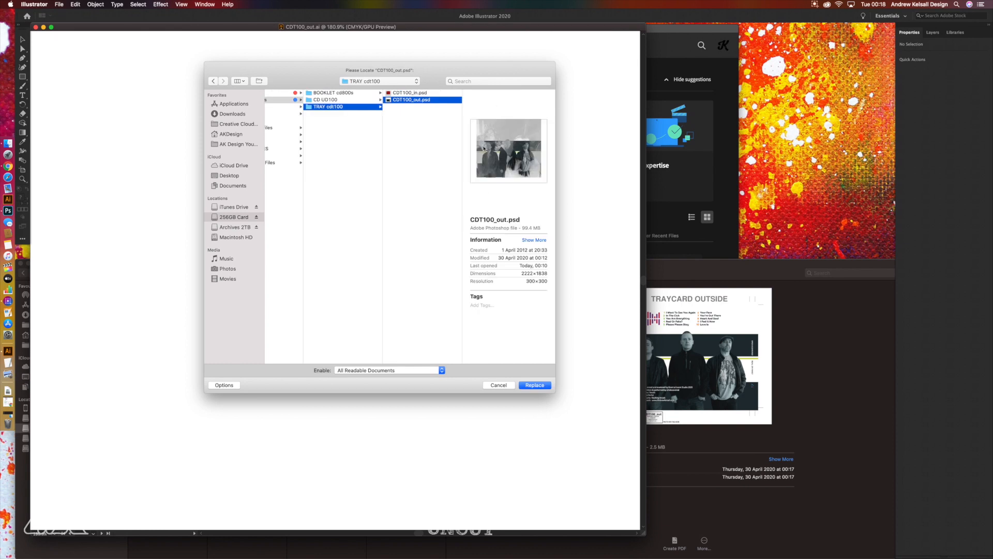
{"action": "left_click", "coordinate": [532, 385]}
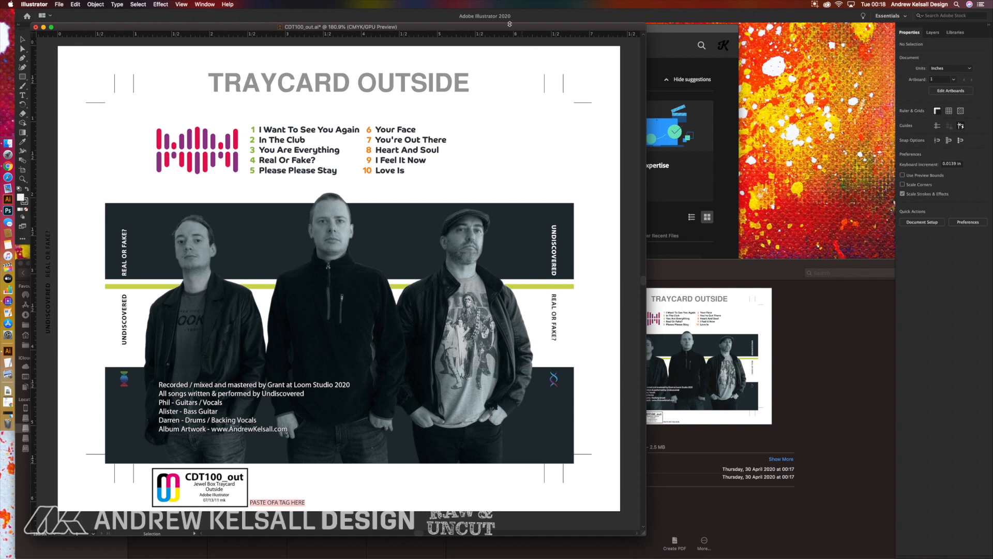
Reposition the tray document window and switch to the AK2020 workspace.
{"action": "left_click_drag", "start_coordinate": [503, 29], "coordinate": [577, 40]}
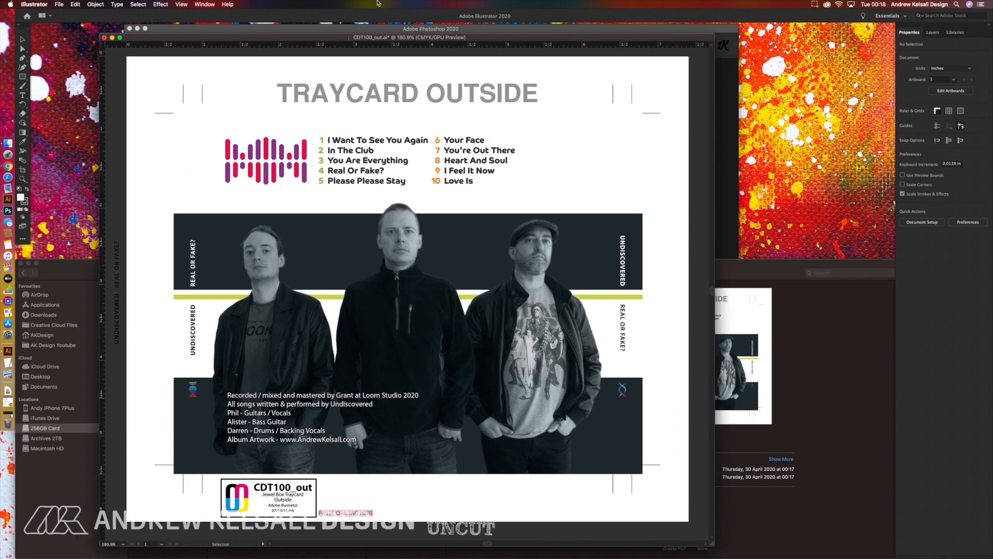
{"action": "left_click", "coordinate": [204, 4]}
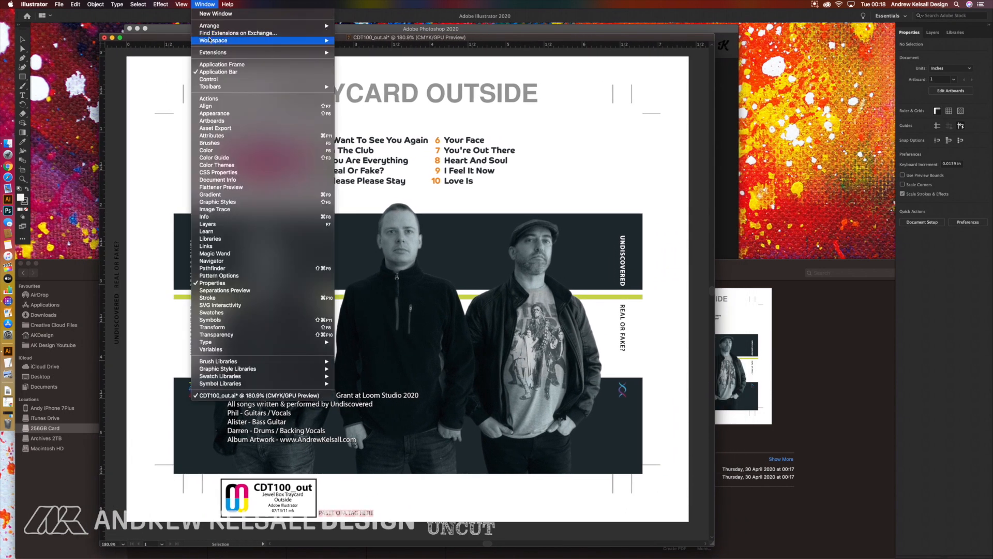
{"action": "mouse_move", "coordinate": [211, 44]}
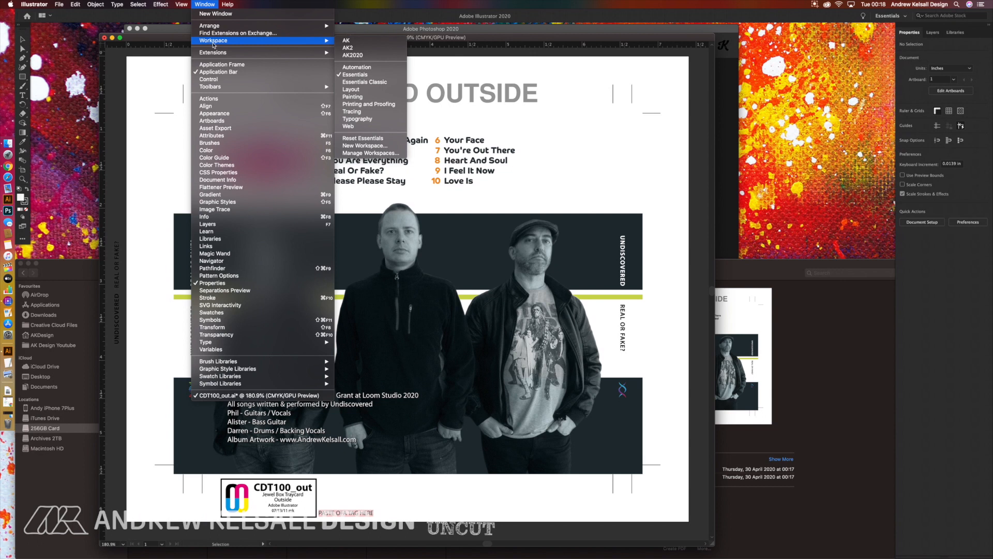
{"action": "left_click", "coordinate": [364, 56]}
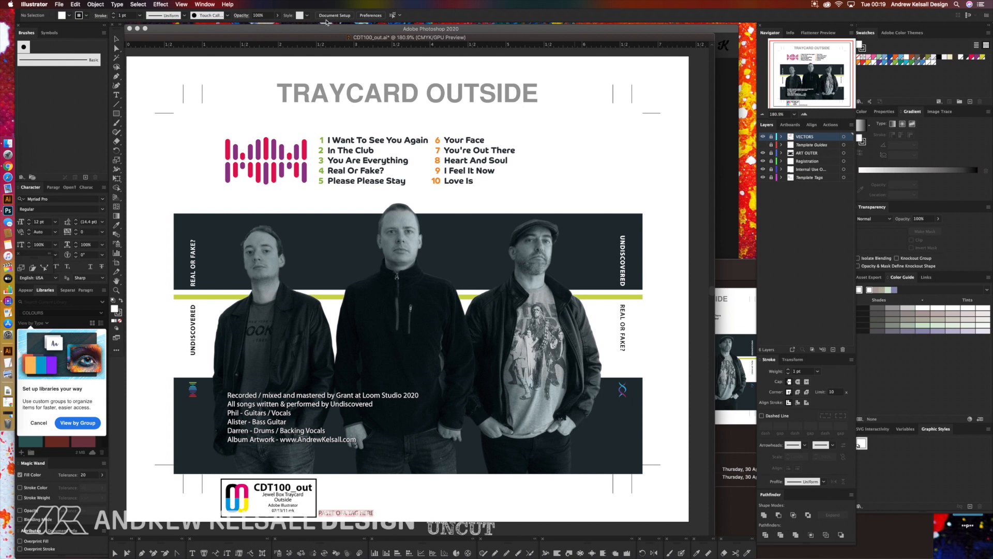
Move and widen the document window to fill the space between the panels, and fit the artboard in it.
{"action": "double_click", "coordinate": [530, 37]}
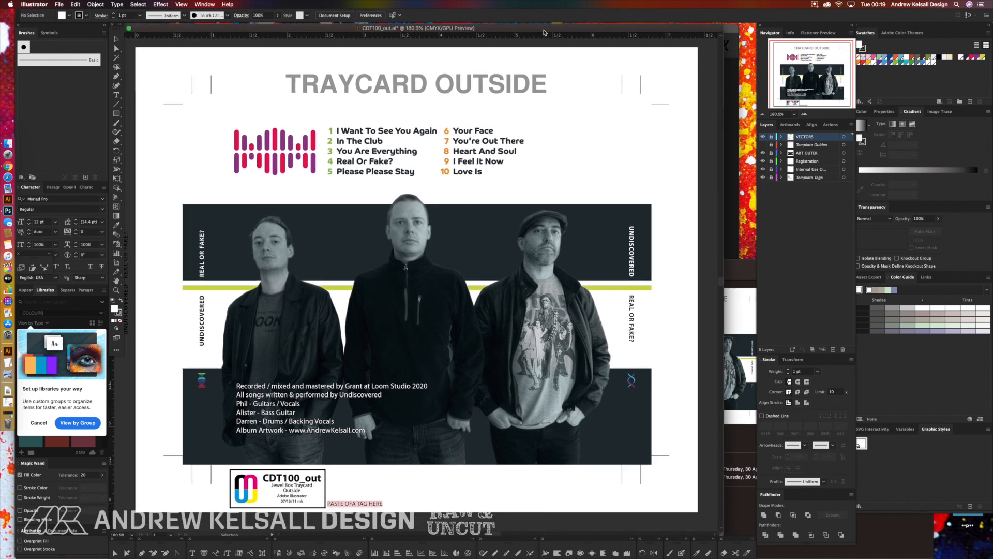
{"action": "left_click_drag", "start_coordinate": [566, 32], "coordinate": [556, 31]}
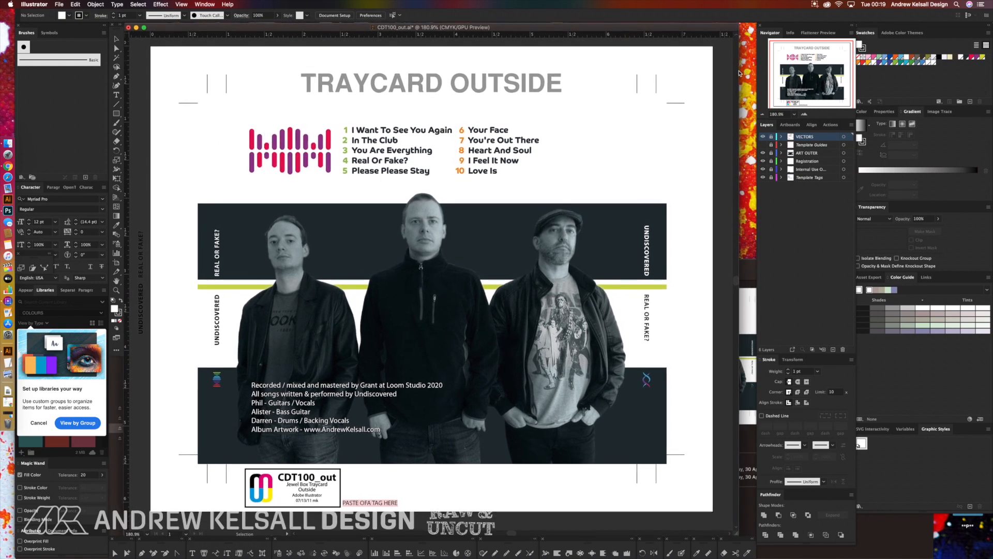
{"action": "left_click", "coordinate": [737, 74]}
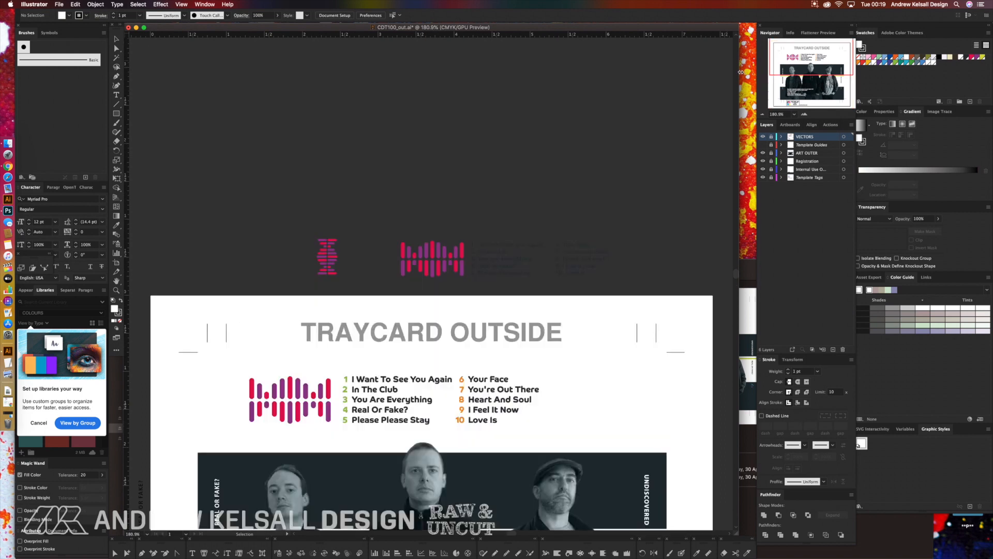
{"action": "left_click_drag", "start_coordinate": [741, 72], "coordinate": [759, 71]}
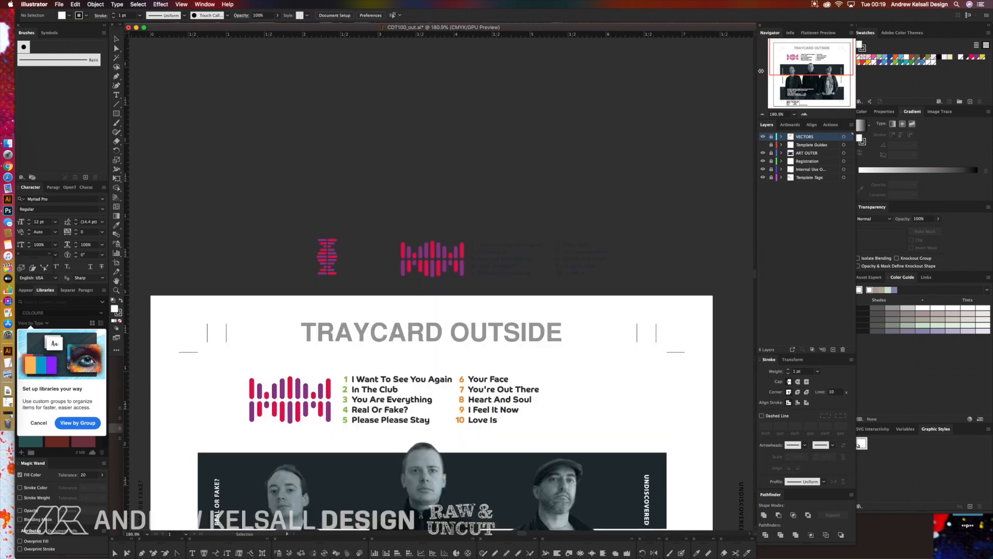
{"action": "key", "text": "super+0"}
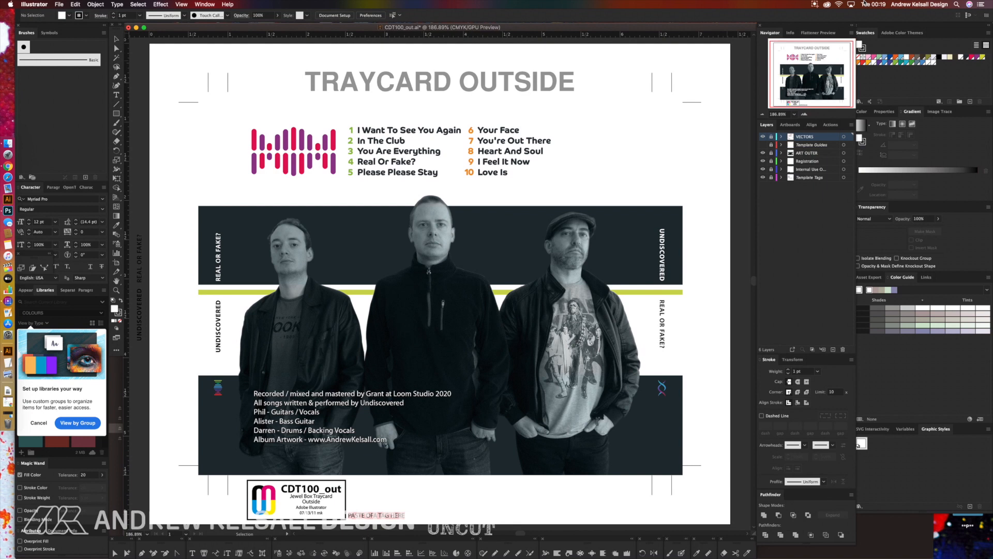
Hide all the layers, then make the Template Tags, Internal Use and Registration layers visible again.
{"action": "left_click_drag", "start_coordinate": [762, 137], "coordinate": [762, 175]}
{"action": "left_click", "coordinate": [763, 177]}
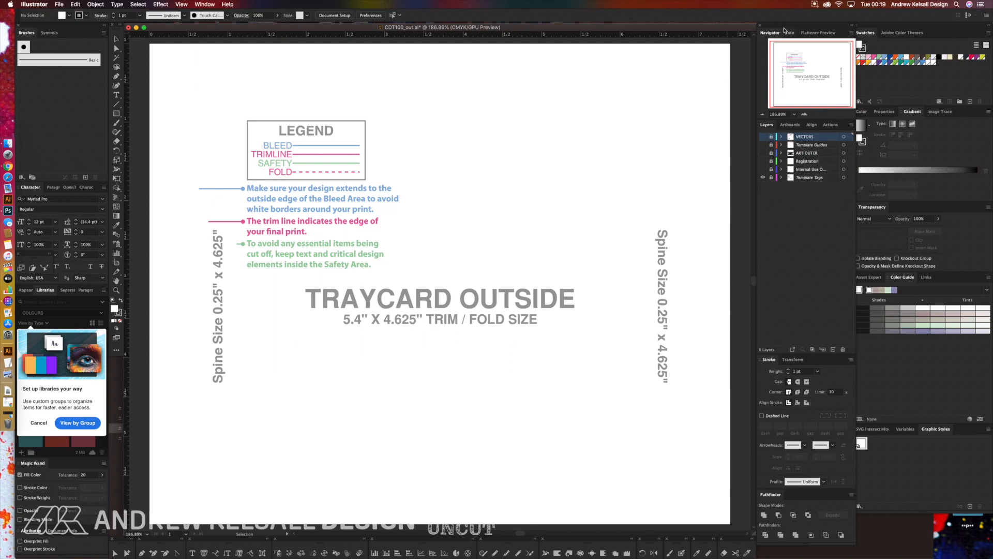
{"action": "left_click", "coordinate": [762, 169]}
{"action": "left_click", "coordinate": [762, 162]}
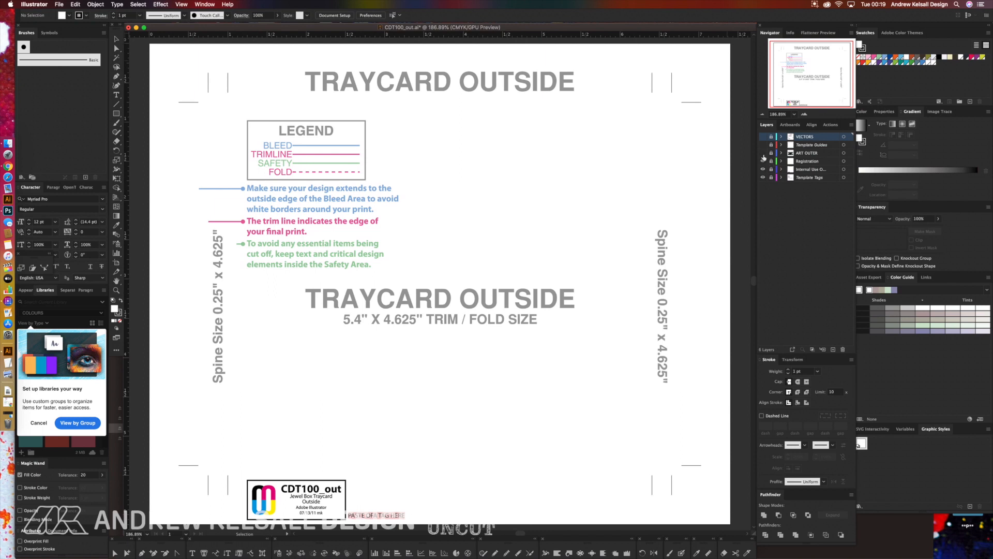
Show the ART OUTER layer, toggling its visibility to compare, then unlock it and select its linked CDT100_out.psd image.
{"action": "left_click", "coordinate": [763, 154]}
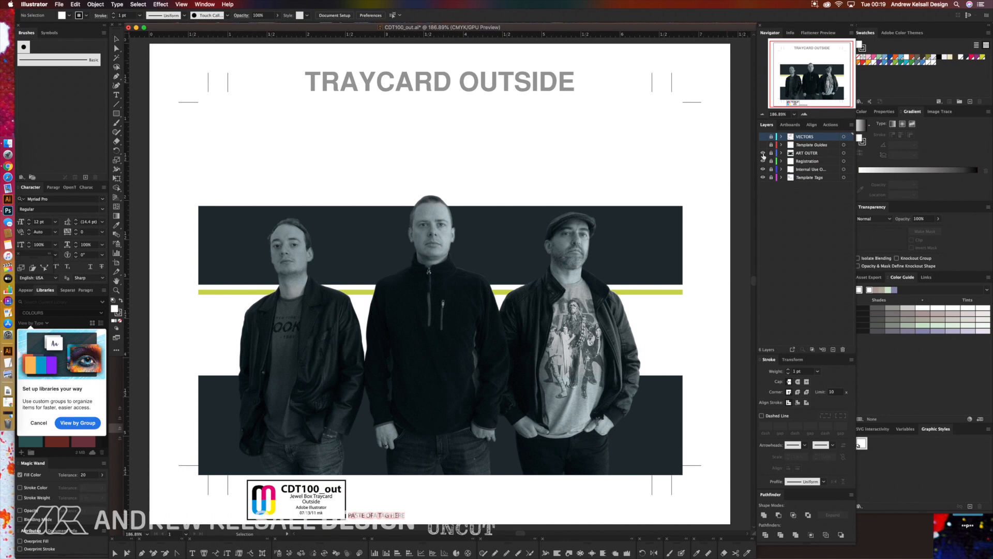
{"action": "left_click", "coordinate": [763, 154]}
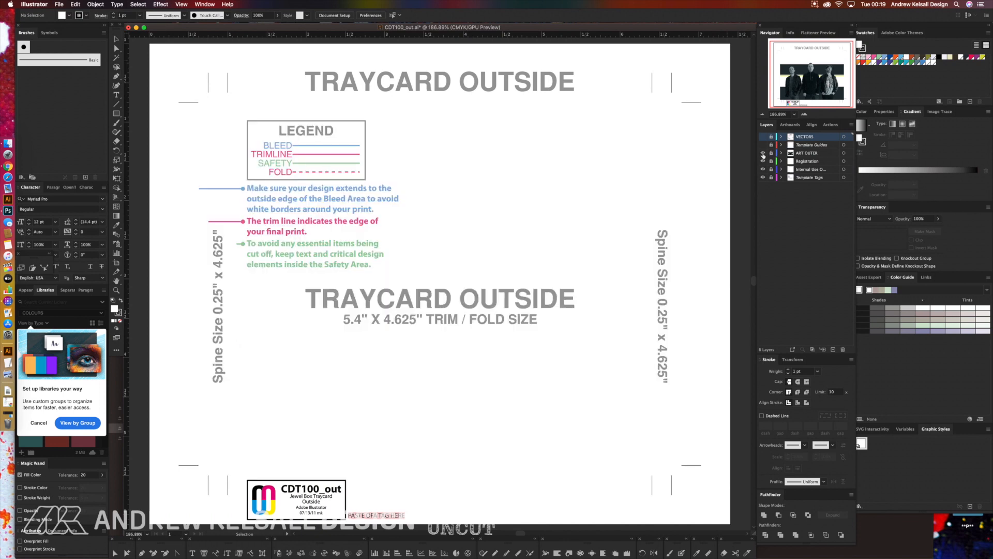
{"action": "left_click", "coordinate": [763, 154]}
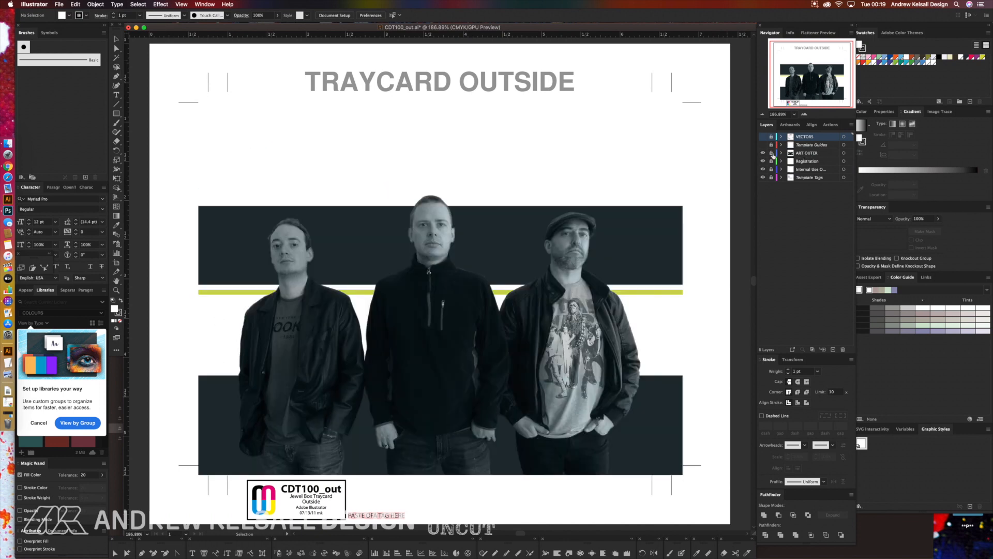
{"action": "left_click", "coordinate": [771, 154]}
{"action": "left_click", "coordinate": [636, 176]}
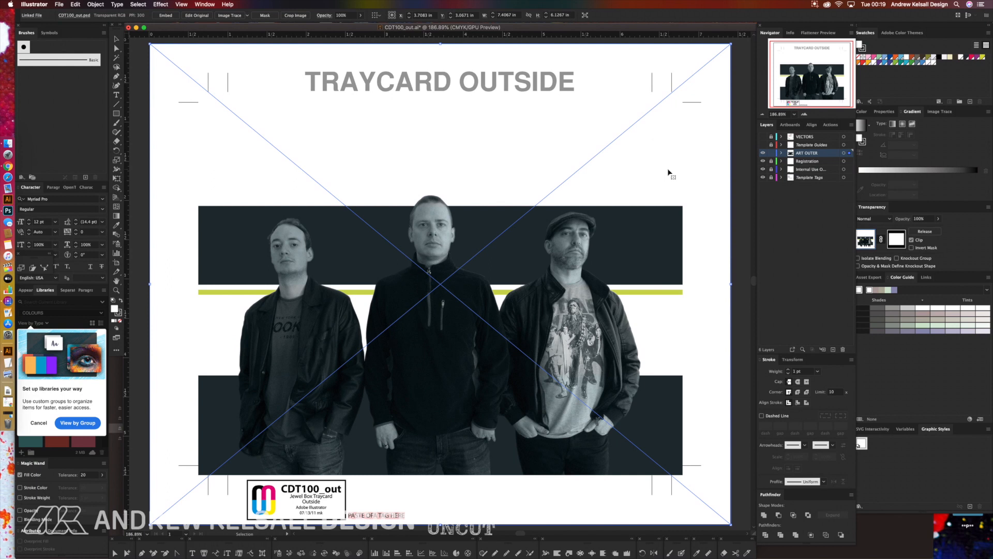
Switch to Finder and open the 256GB Card's Daz CD, *PSDs Designs folder in a new tab.
{"action": "left_click", "coordinate": [8, 210]}
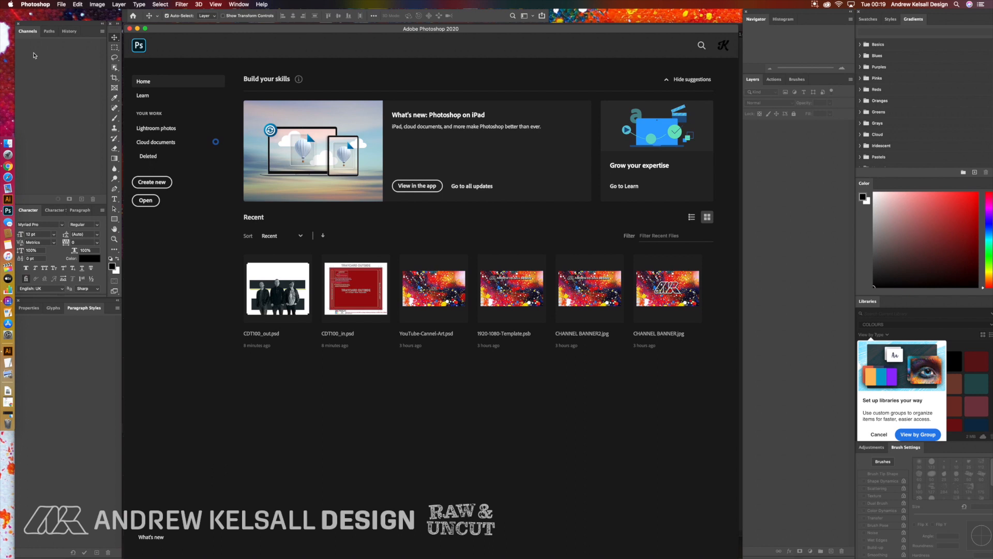
{"action": "left_click", "coordinate": [8, 147]}
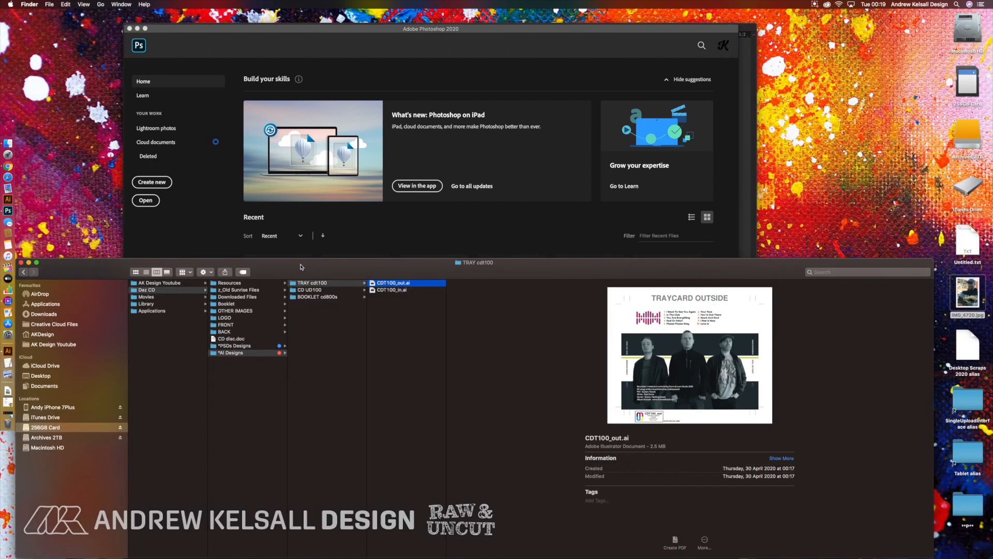
{"action": "key", "text": "super+n"}
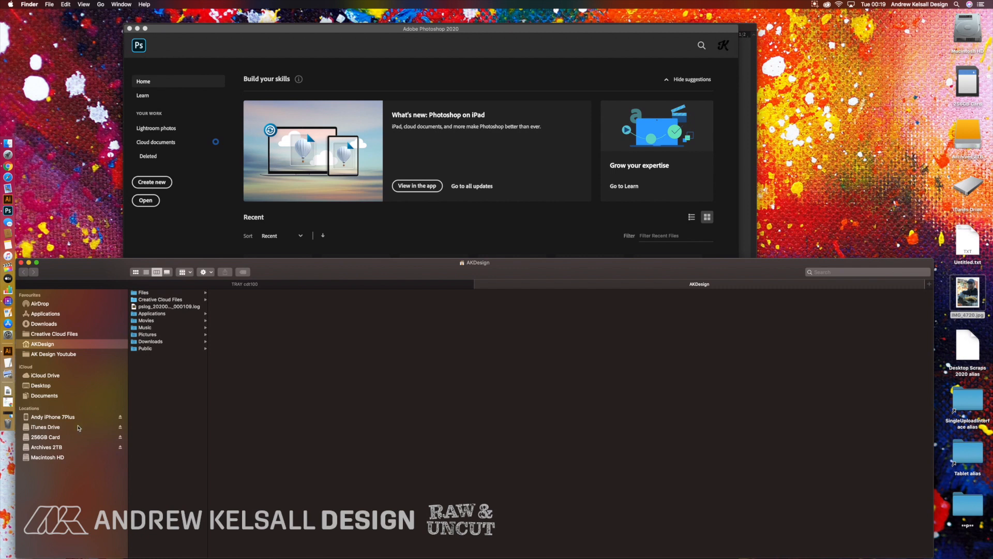
{"action": "left_click", "coordinate": [58, 437]}
{"action": "left_click", "coordinate": [169, 300]}
{"action": "left_click", "coordinate": [249, 356]}
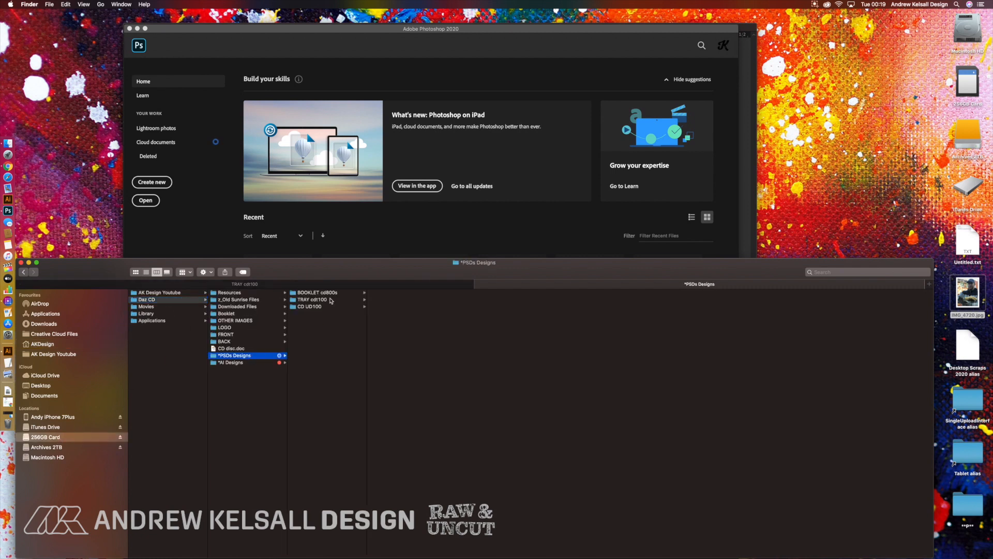
Compare with the *AI Designs tab, then open CDT100_out.psd from the *PSDs Designs, TRAY cdt100 folder in Photoshop.
{"action": "left_click", "coordinate": [355, 285]}
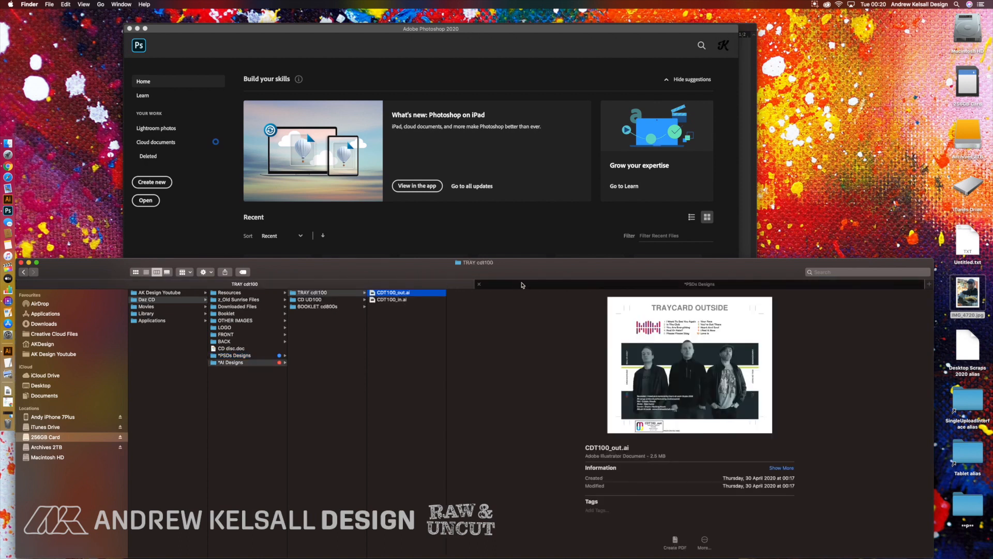
{"action": "left_click", "coordinate": [524, 285]}
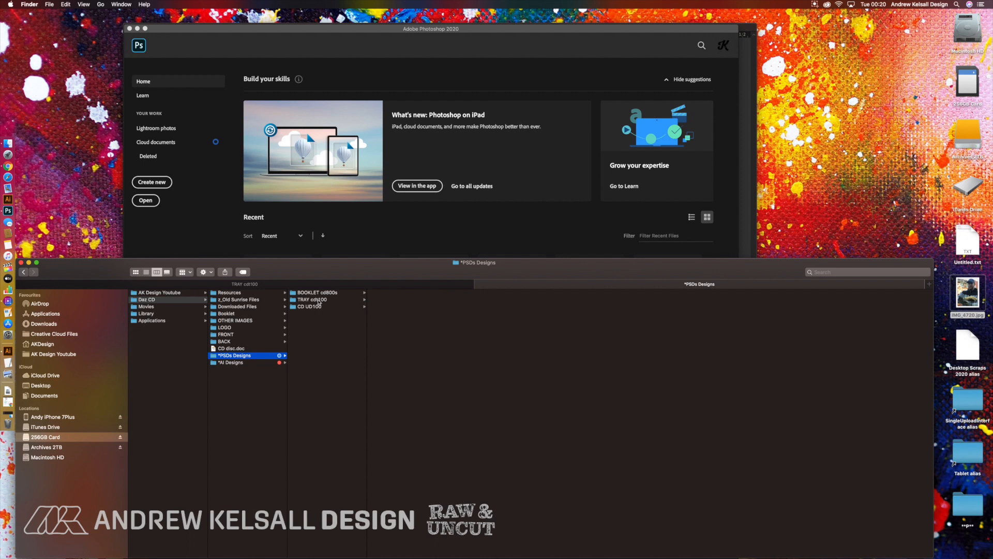
{"action": "left_click", "coordinate": [318, 301]}
{"action": "left_click", "coordinate": [372, 300]}
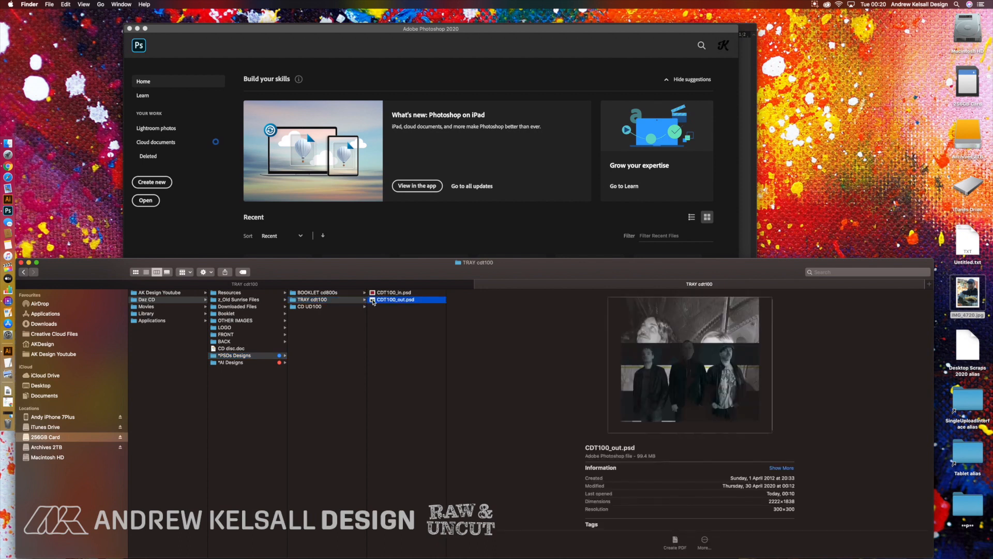
{"action": "double_click", "coordinate": [373, 300]}
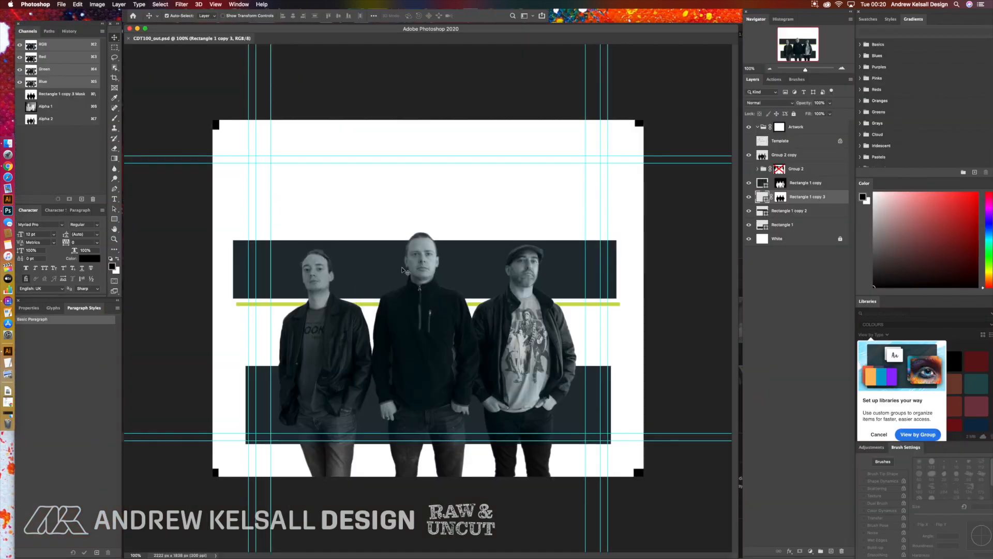
Add a new layer above the Template layer and marquee-select a large rectangle over the centre of the band photo.
{"action": "left_click", "coordinate": [782, 141]}
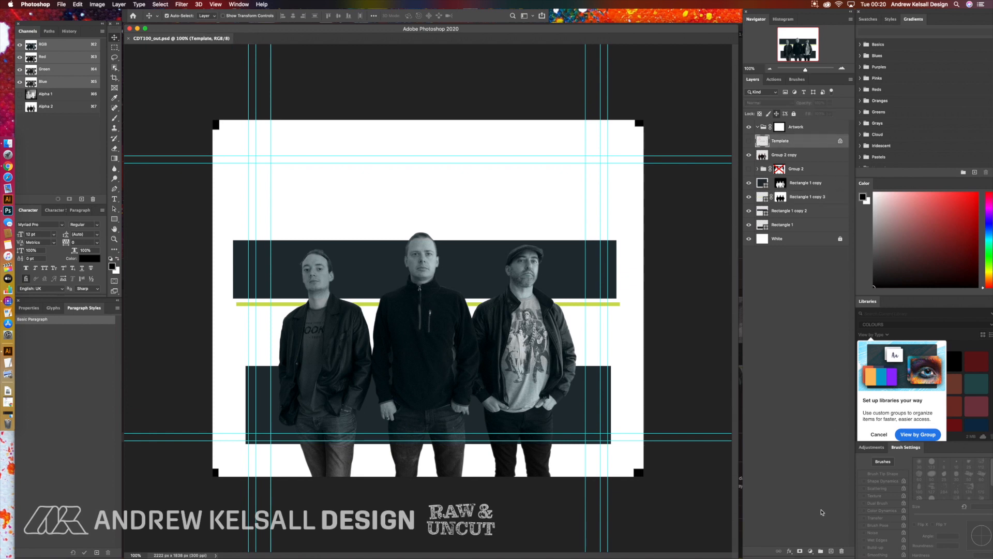
{"action": "left_click", "coordinate": [831, 551]}
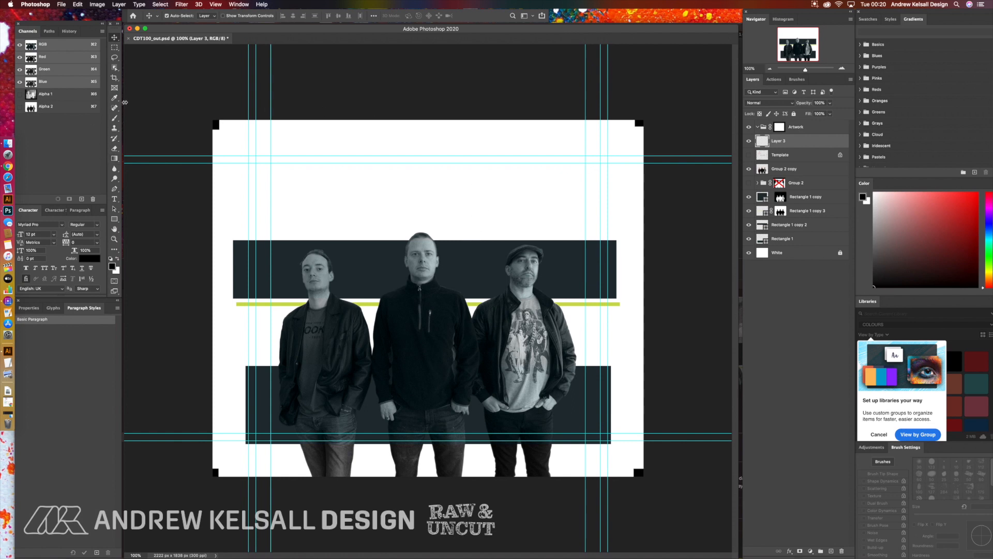
{"action": "left_click", "coordinate": [115, 47]}
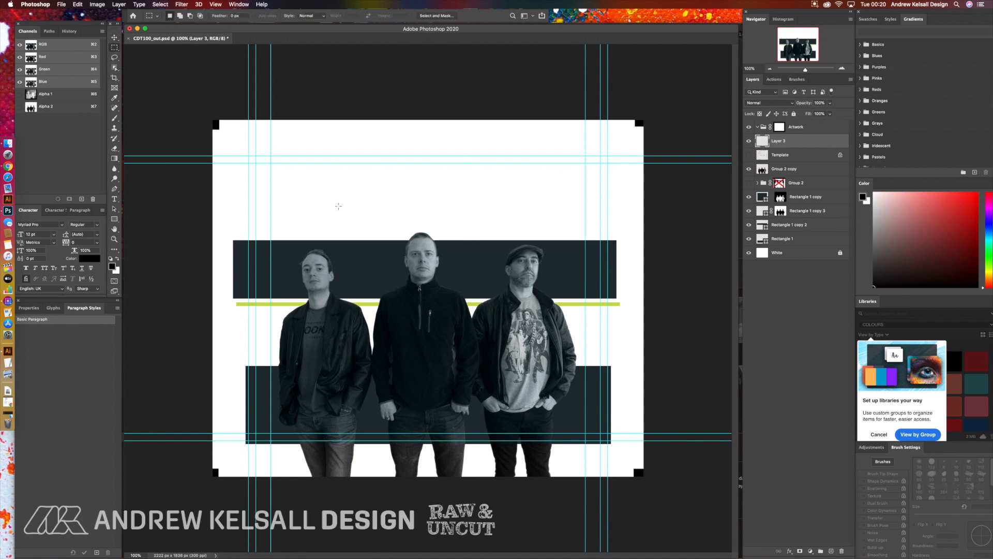
{"action": "left_click_drag", "start_coordinate": [325, 199], "coordinate": [542, 345]}
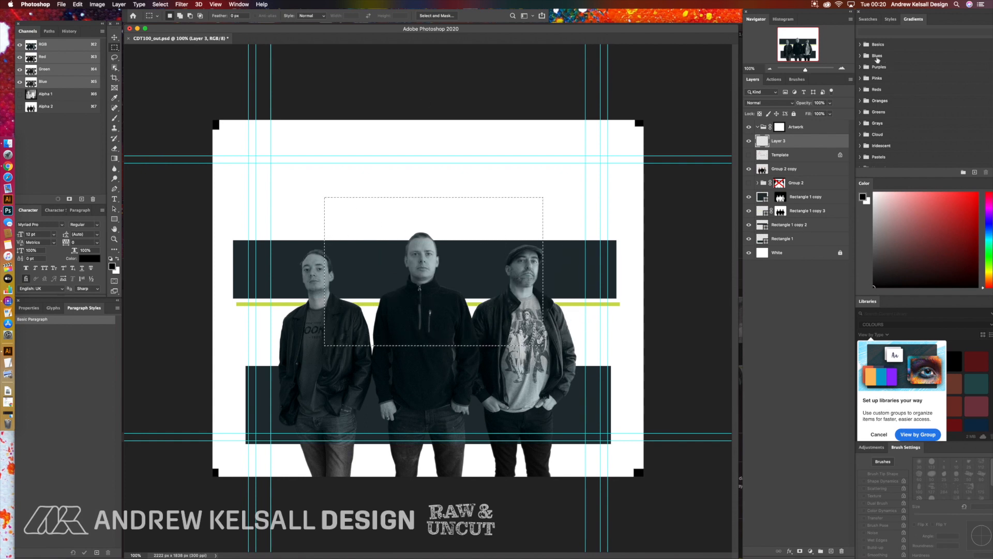
Fill the rectangular selection with CMYK red using the Paint Bucket and save CDT100_out.psd.
{"action": "left_click", "coordinate": [868, 19]}
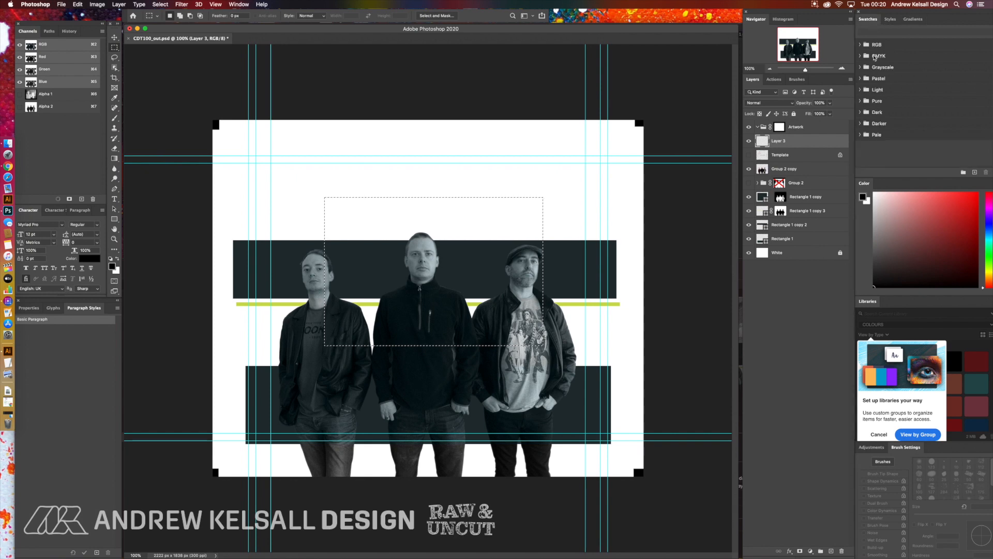
{"action": "left_click", "coordinate": [861, 56]}
{"action": "left_click", "coordinate": [871, 66]}
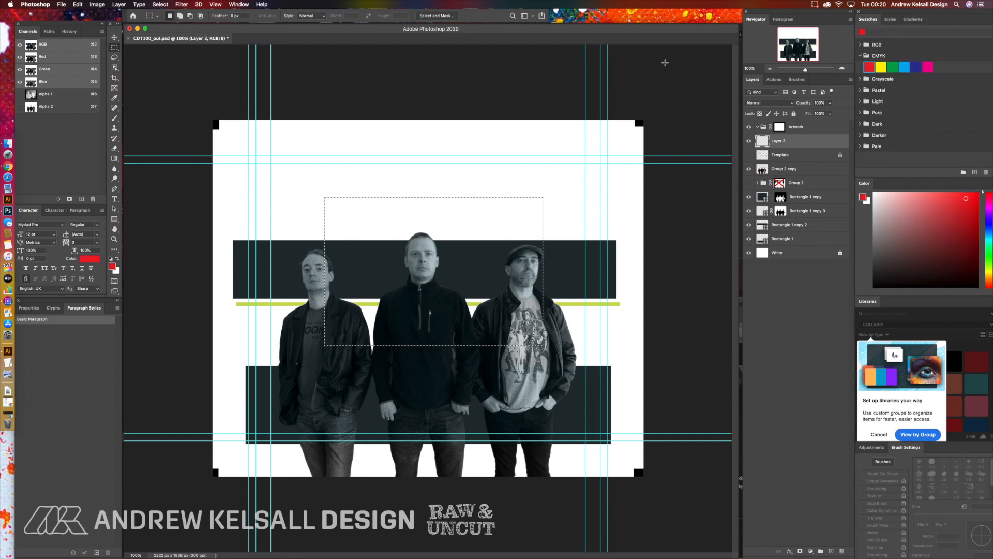
{"action": "right_click", "coordinate": [114, 162]}
{"action": "left_click", "coordinate": [136, 165]}
{"action": "left_click", "coordinate": [450, 248]}
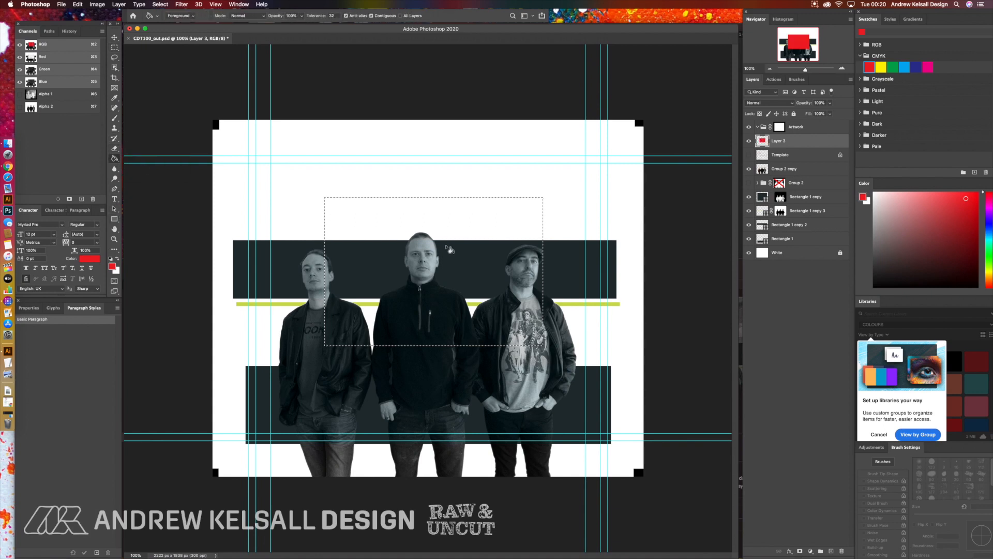
{"action": "key", "text": "super+s"}
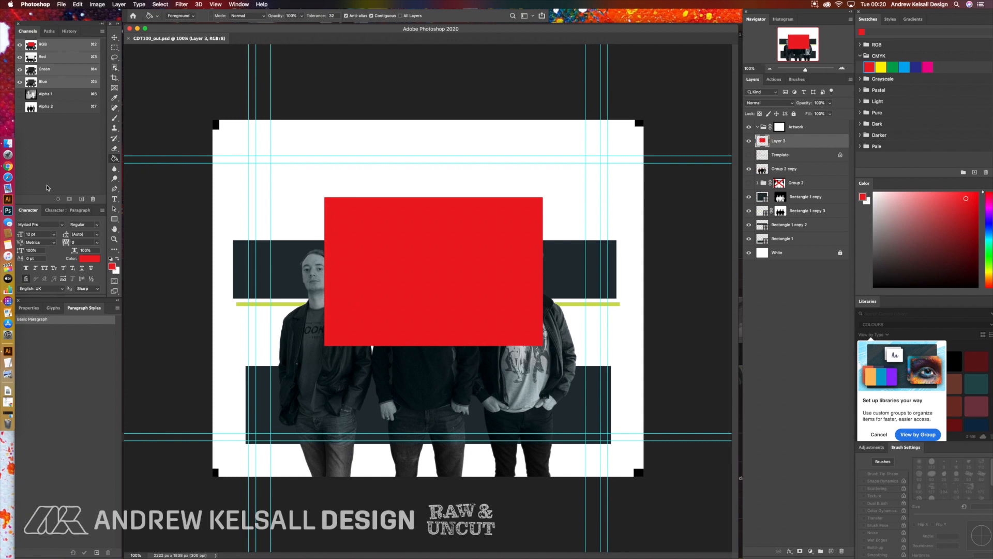
Switch to Illustrator, update the modified CDT100_out.psd link, and lock the ART OUTER layer.
{"action": "left_click", "coordinate": [8, 201]}
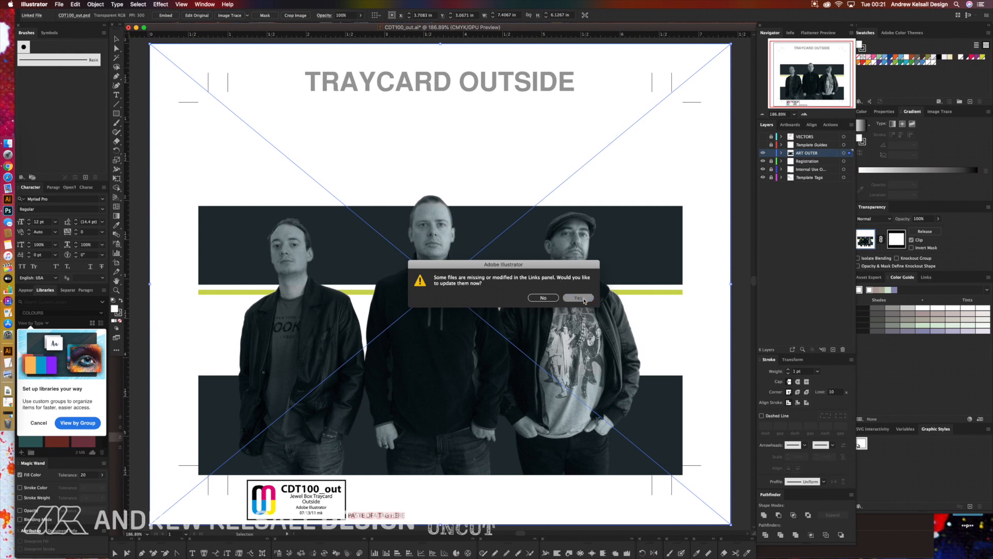
{"action": "left_click", "coordinate": [590, 299]}
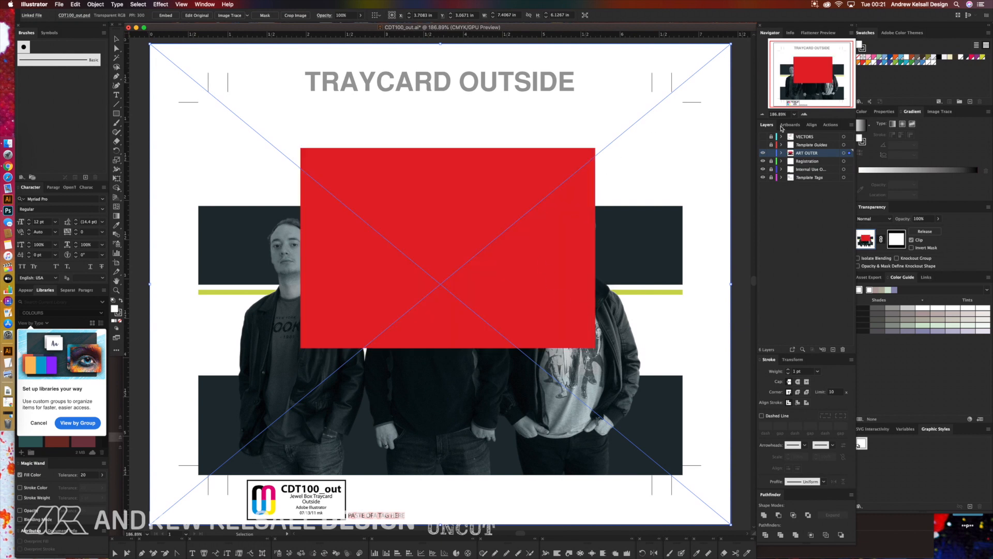
{"action": "left_click", "coordinate": [771, 153]}
{"action": "left_click", "coordinate": [763, 114]}
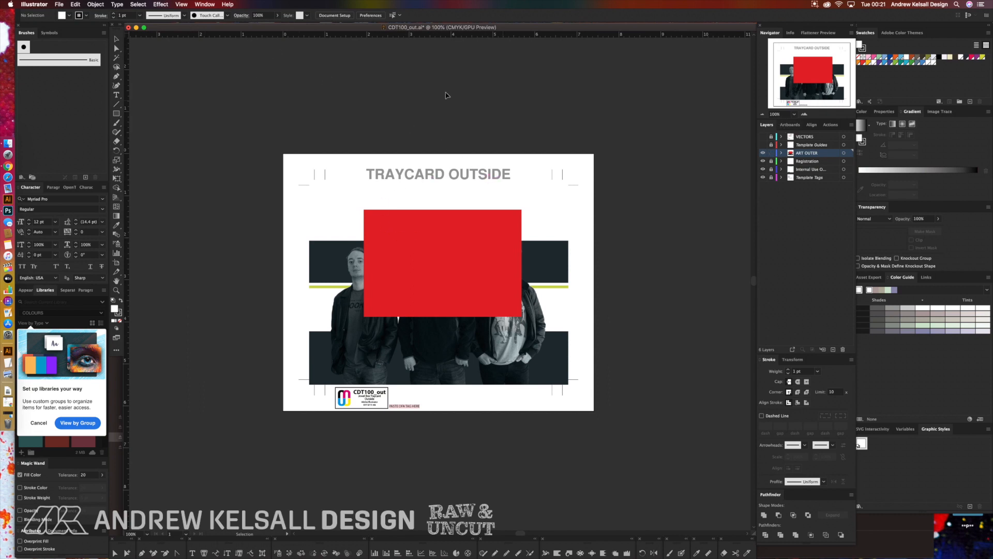
{"action": "left_click", "coordinate": [60, 4]}
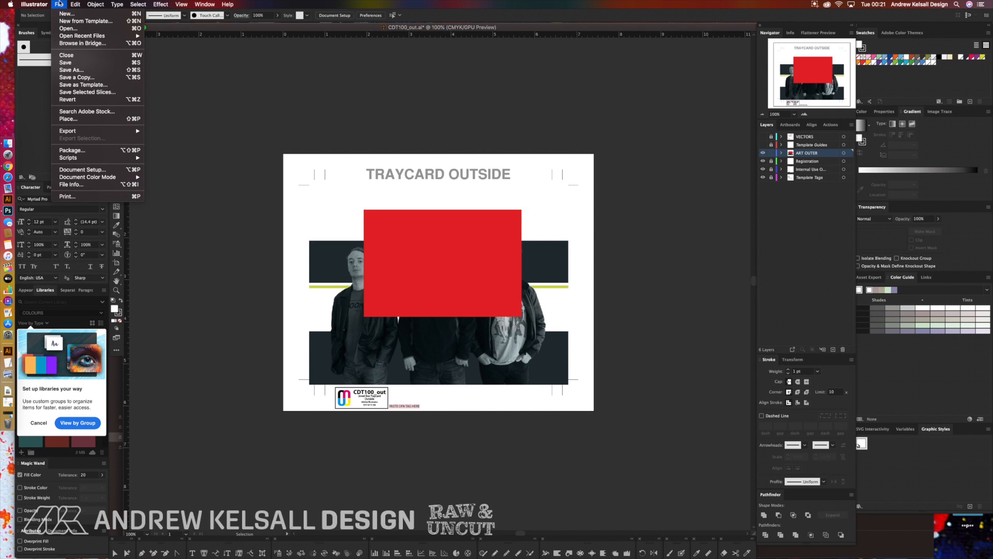
{"action": "left_click", "coordinate": [89, 119]}
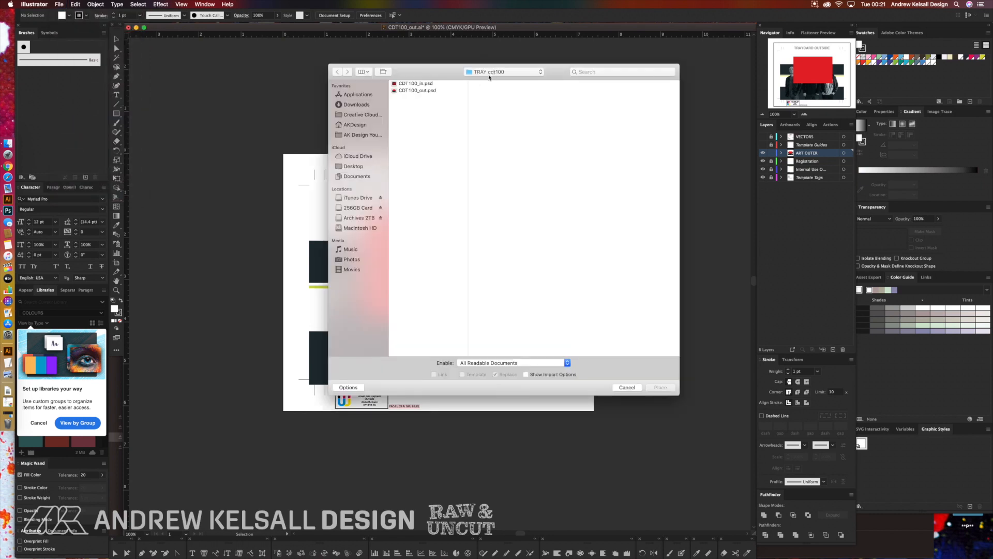
{"action": "left_click", "coordinate": [435, 91]}
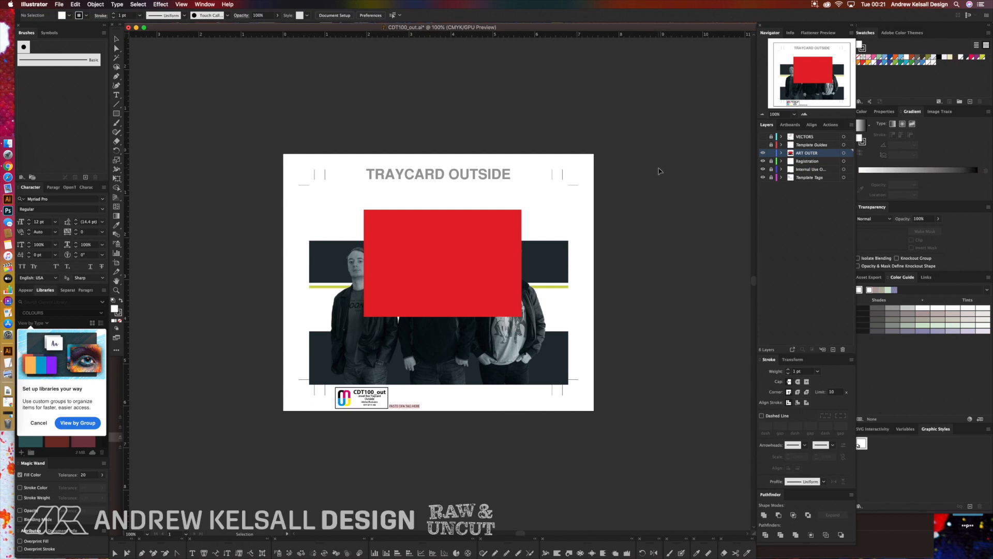
Switch to Photoshop, delete the red rectangle's layer, clear the selection and save CDT100_out.psd.
{"action": "left_click", "coordinate": [771, 153]}
{"action": "left_click", "coordinate": [8, 210]}
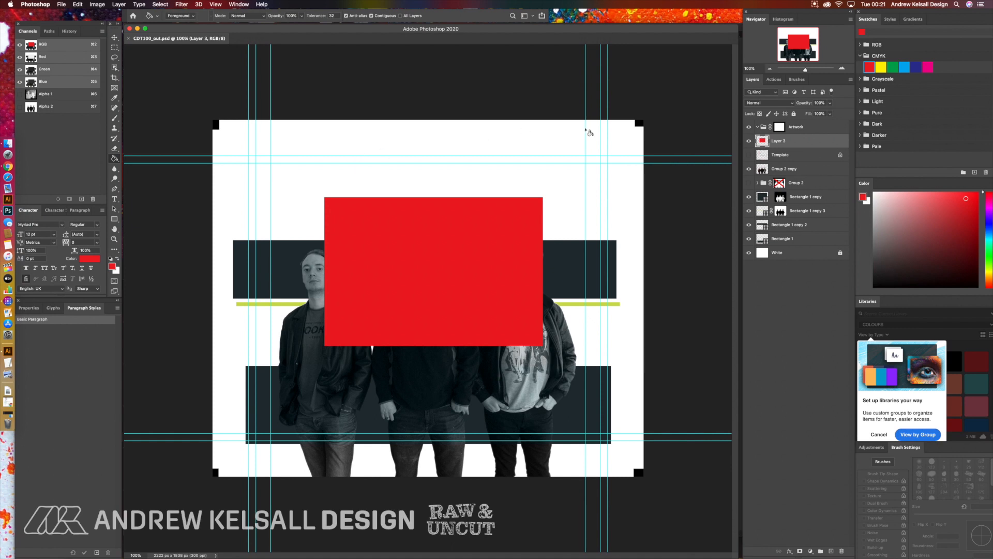
{"action": "key", "text": "super+z"}
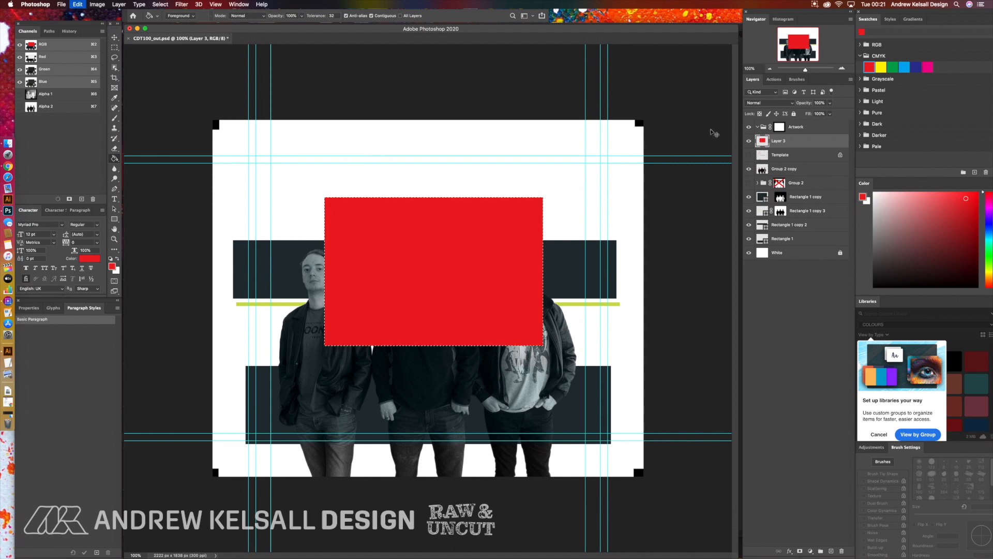
{"action": "left_click_drag", "start_coordinate": [789, 142], "coordinate": [842, 551]}
{"action": "key", "text": "super+d"}
{"action": "key", "text": "super+s"}
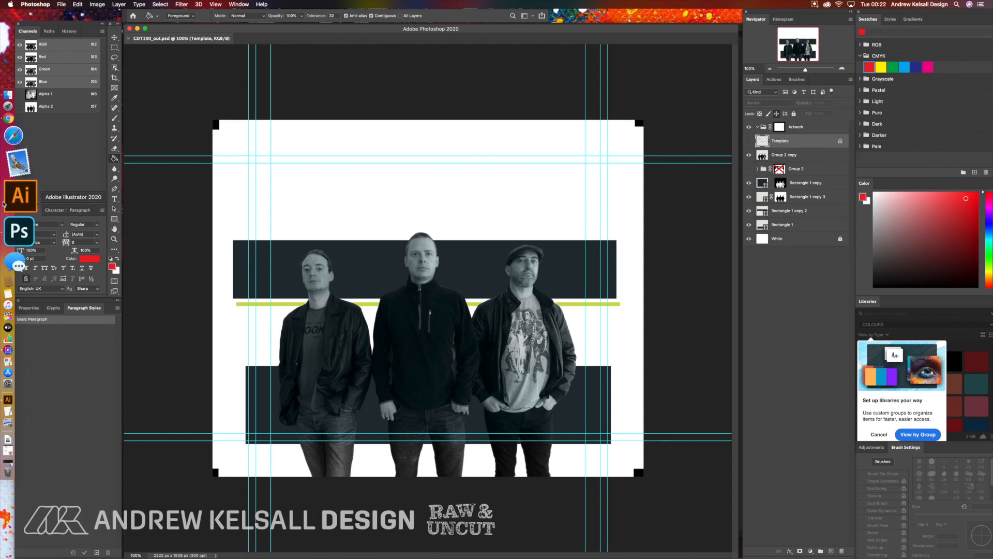
Switch to Illustrator, update the modified CDT100_out.psd link, and show the Template Guides layer.
{"action": "left_click", "coordinate": [18, 201]}
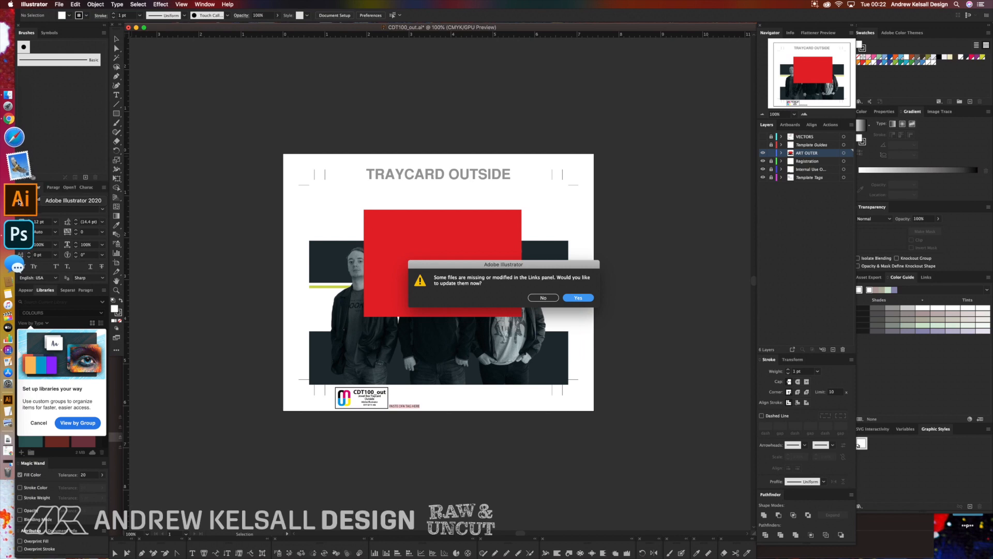
{"action": "left_click", "coordinate": [576, 298]}
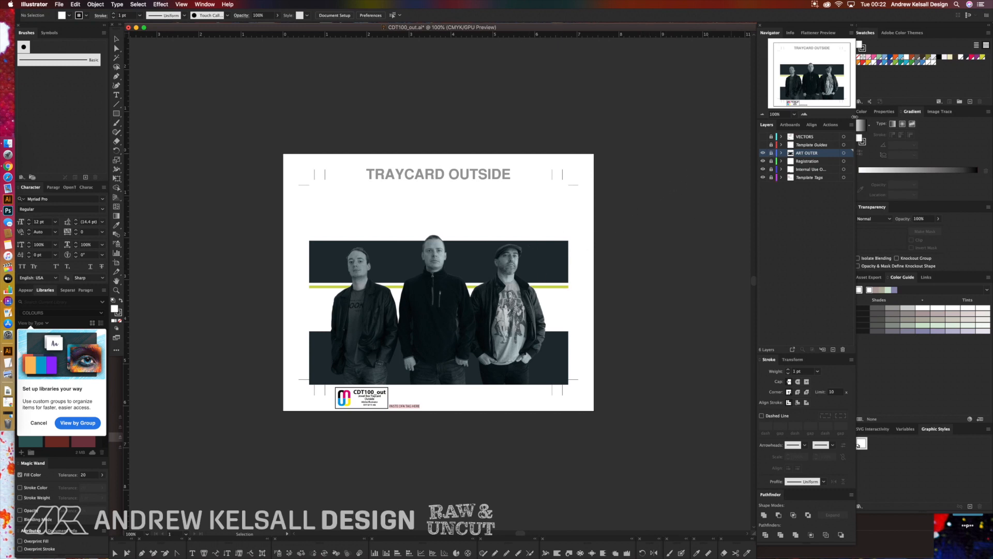
{"action": "left_click", "coordinate": [805, 115]}
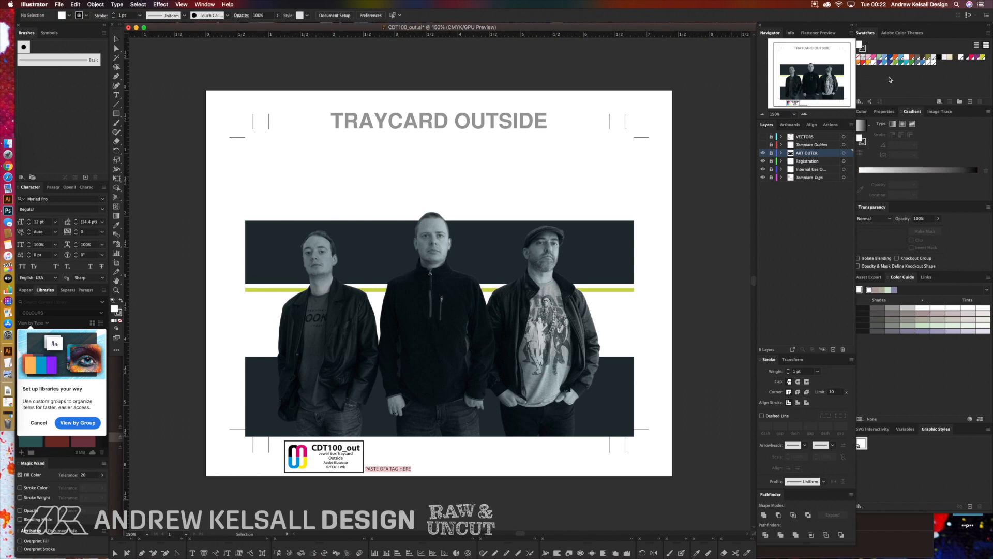
{"action": "left_click", "coordinate": [762, 145]}
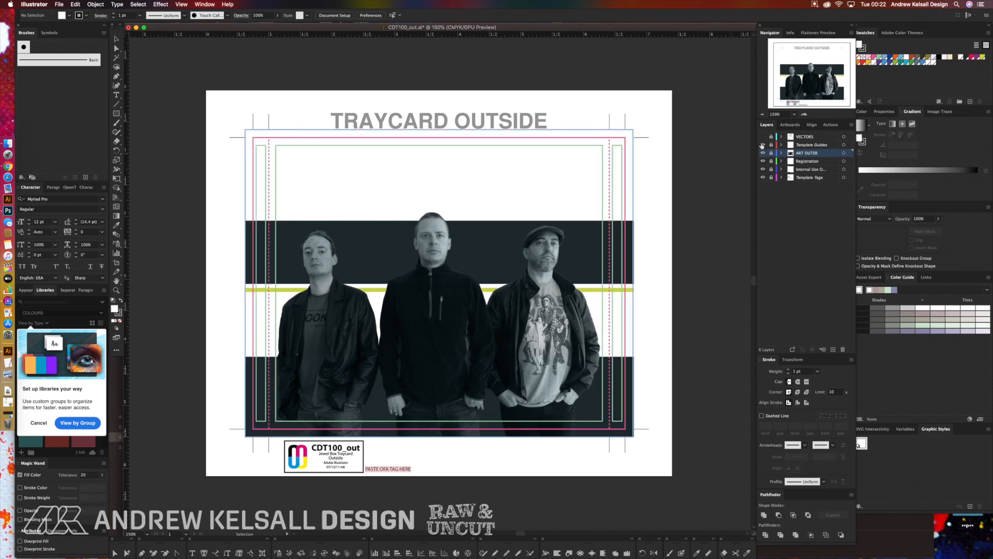
Hide the Template Guides layer and show the VECTORS layer.
{"action": "left_click", "coordinate": [762, 145]}
{"action": "left_click", "coordinate": [763, 146]}
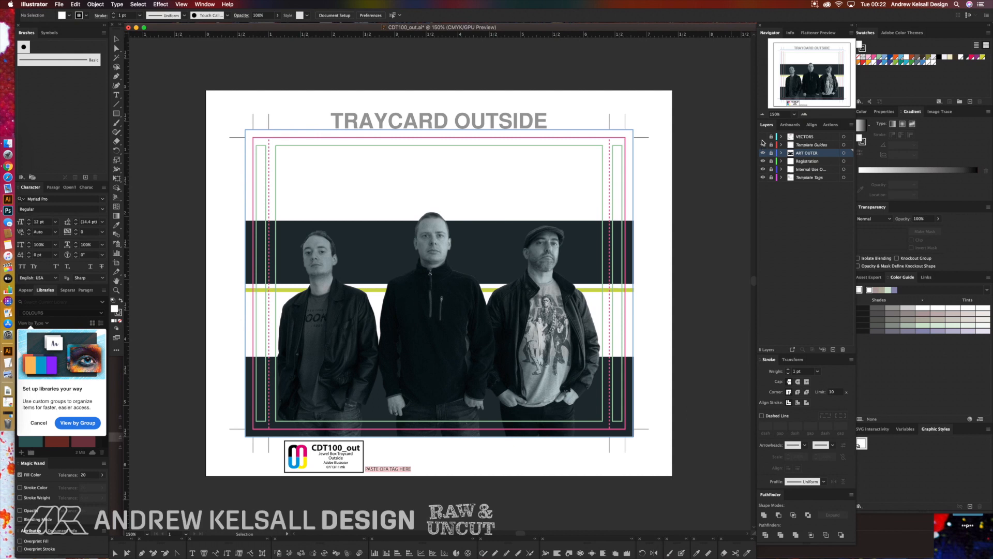
{"action": "left_click", "coordinate": [762, 145]}
{"action": "left_click", "coordinate": [762, 137]}
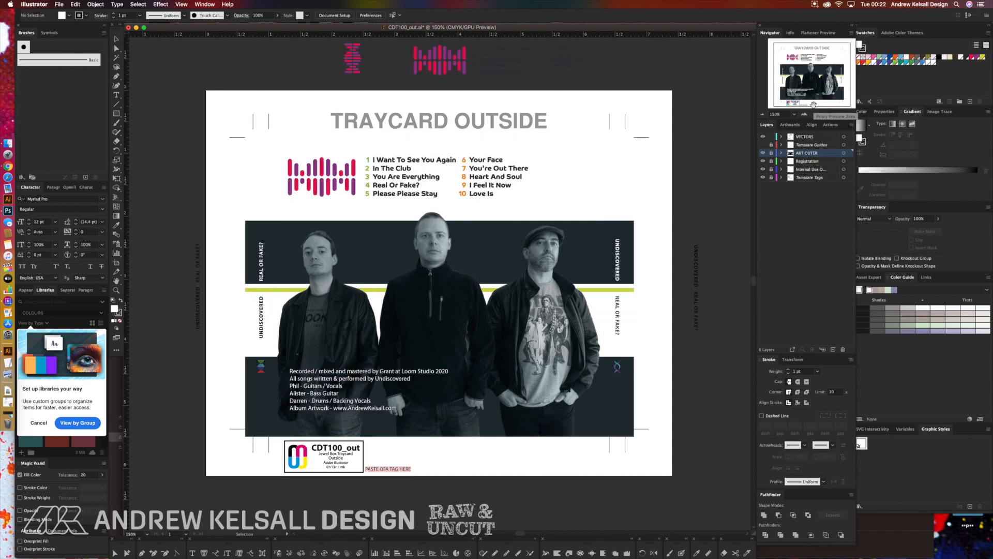
Examine the track-list lettering up close in Outline and Preview modes, and return to the full artboard view.
{"action": "key", "text": "super+y"}
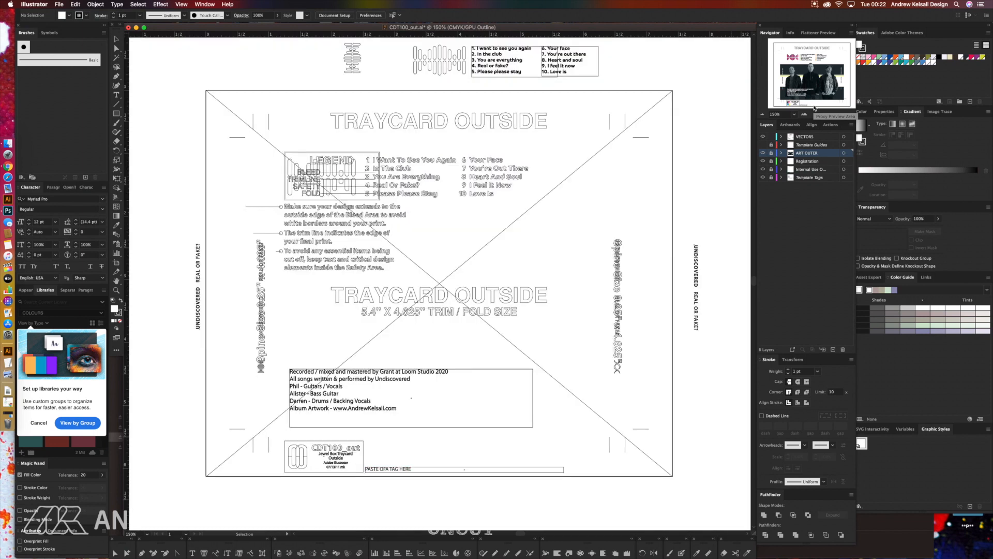
{"action": "key", "text": "super+space"}
{"action": "left_click_drag", "start_coordinate": [397, 151], "coordinate": [603, 230]}
{"action": "left_click_drag", "start_coordinate": [539, 207], "coordinate": [471, 201]}
{"action": "key", "text": "space"}
{"action": "key", "text": "super+y"}
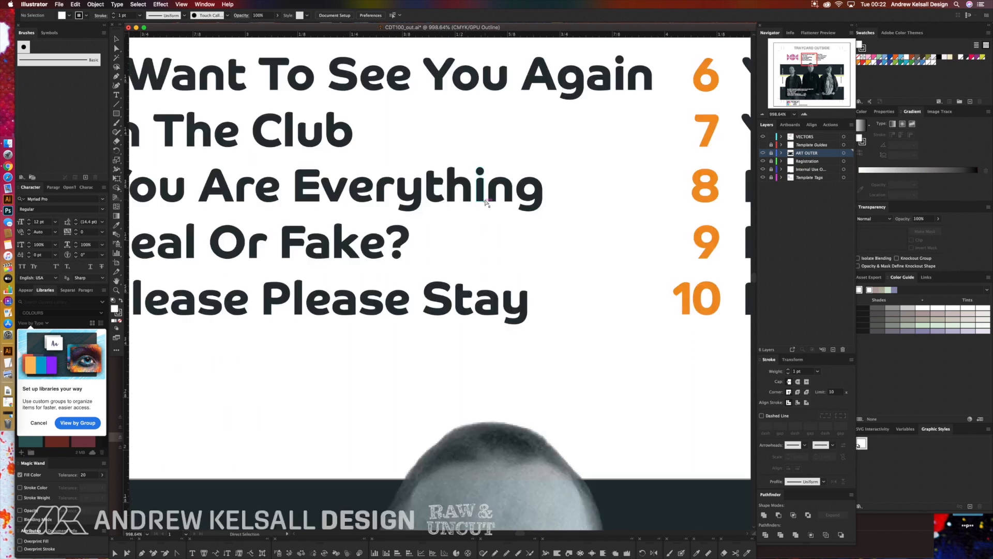
{"action": "key", "text": "super+0"}
{"action": "left_click_drag", "start_coordinate": [458, 140], "coordinate": [452, 204]}
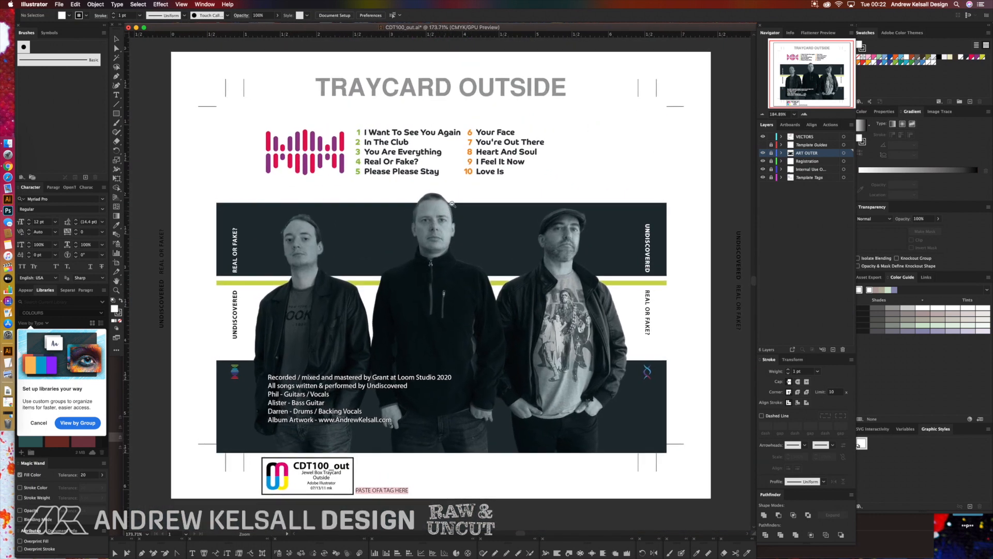
{"action": "mouse_move", "coordinate": [565, 184]}
{"action": "left_mouse_down"}
{"action": "mouse_move", "coordinate": [558, 199]}
{"action": "mouse_move", "coordinate": [564, 191]}
{"action": "left_mouse_up"}
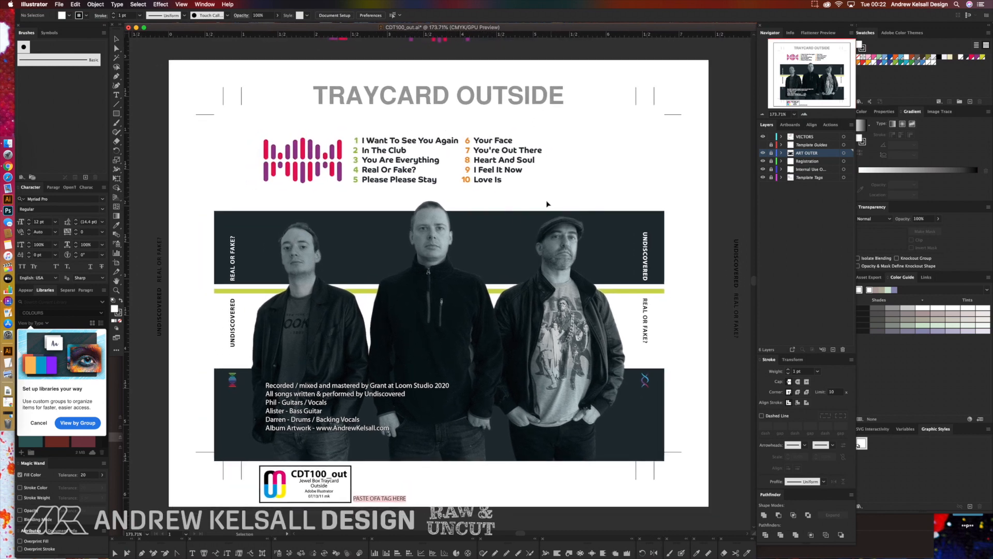
Dismiss the Libraries setup prompt and turn off Smart Guides.
{"action": "left_click", "coordinate": [38, 423]}
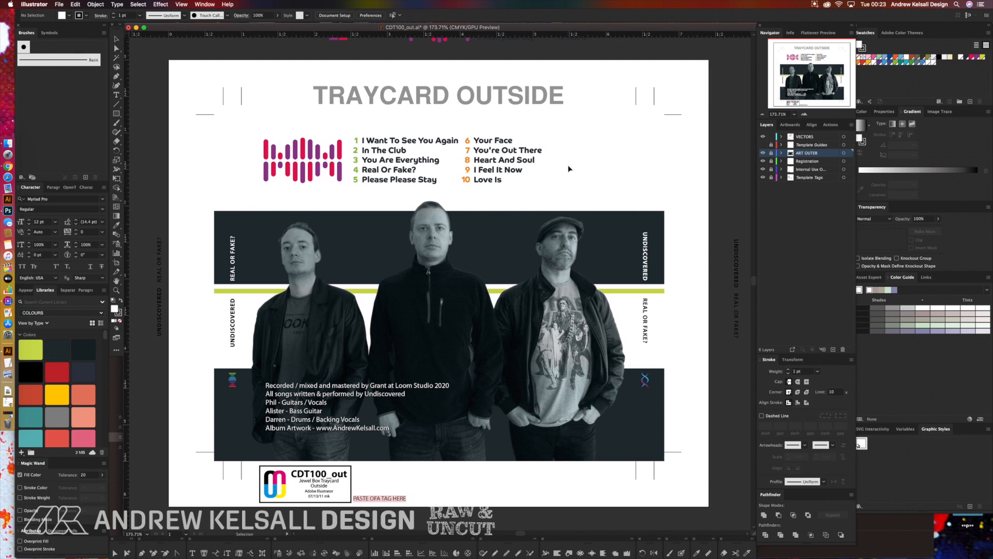
{"action": "left_click", "coordinate": [182, 4]}
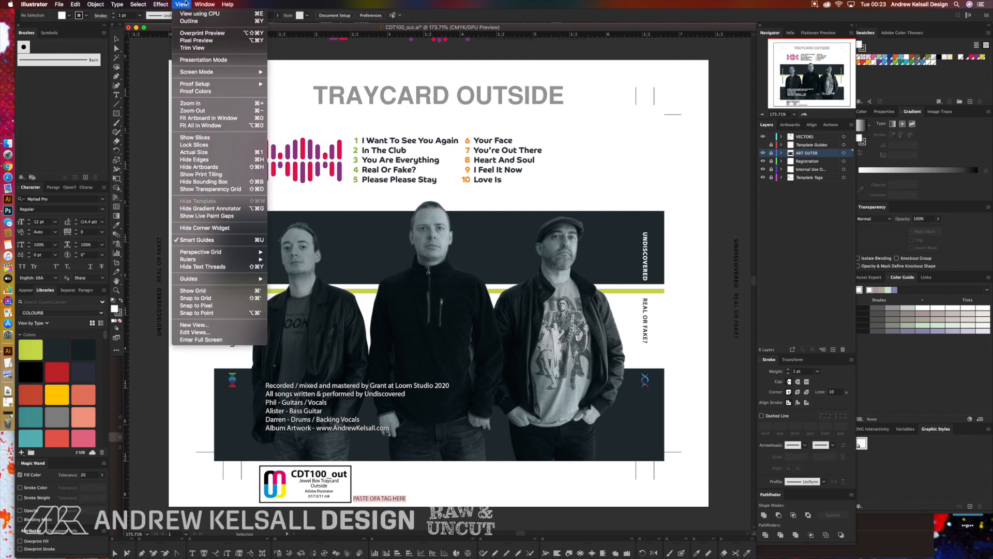
{"action": "left_click", "coordinate": [214, 240]}
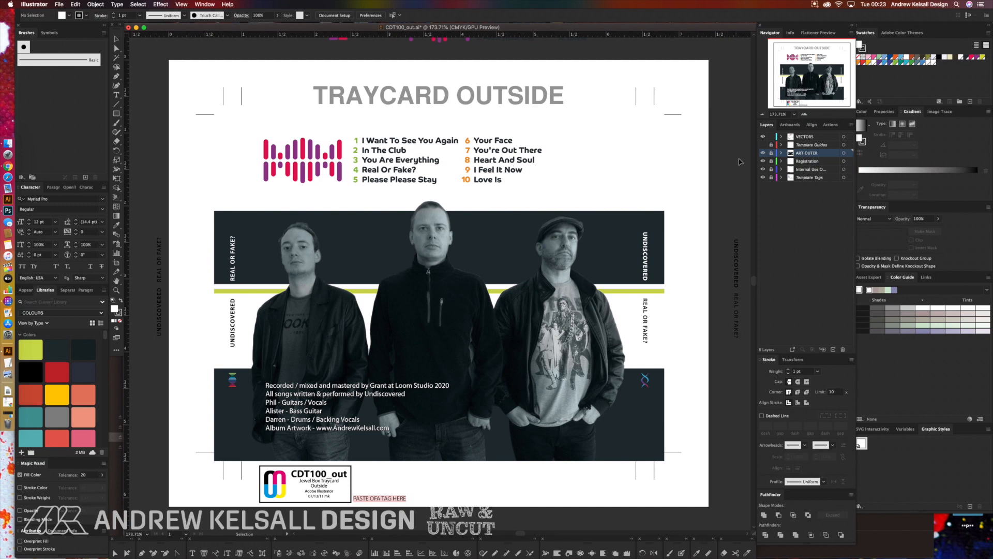
Compare the VECTORS and Template Guides layers by toggling their visibility in Outline mode, returning to Preview with the guides hidden.
{"action": "key", "text": "super+y"}
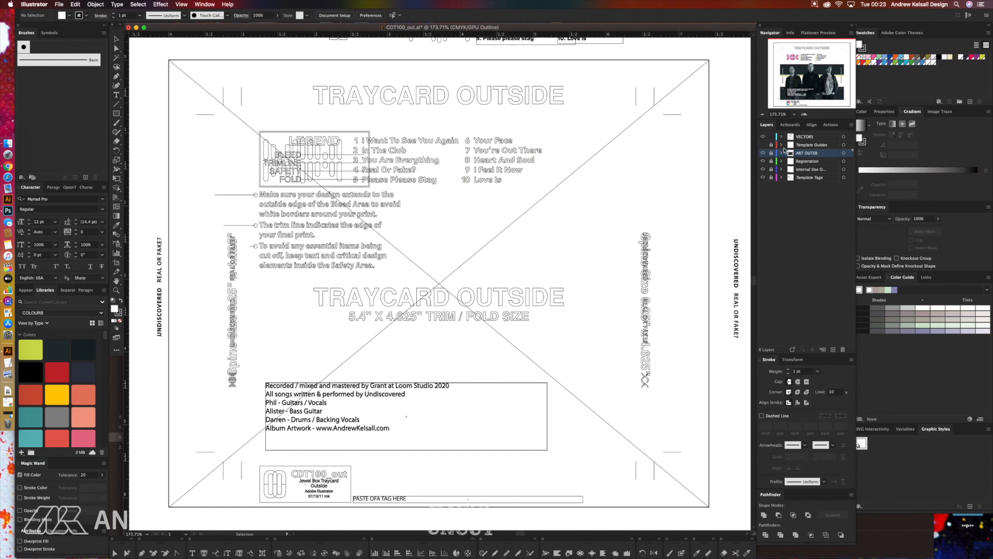
{"action": "left_click", "coordinate": [762, 137]}
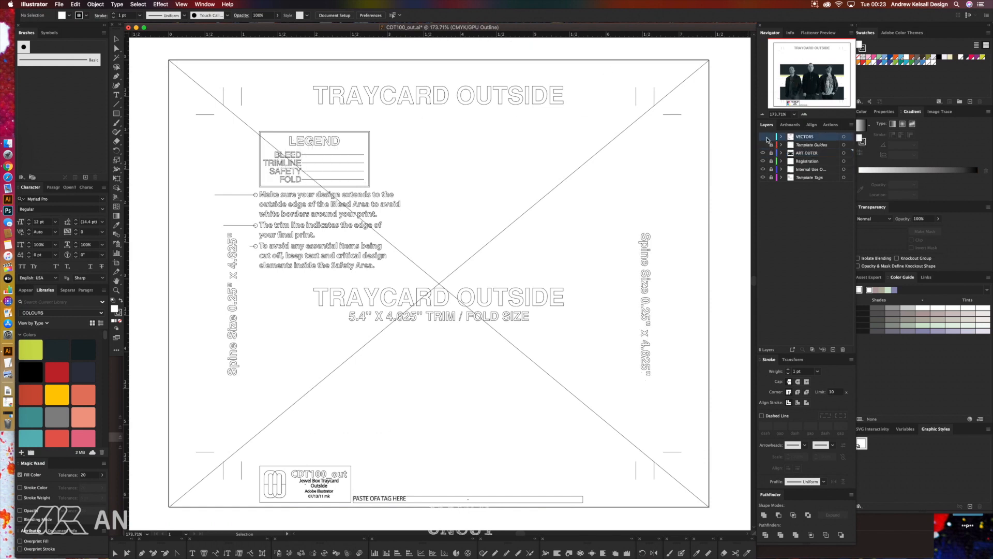
{"action": "left_click", "coordinate": [762, 137]}
{"action": "left_click", "coordinate": [763, 150]}
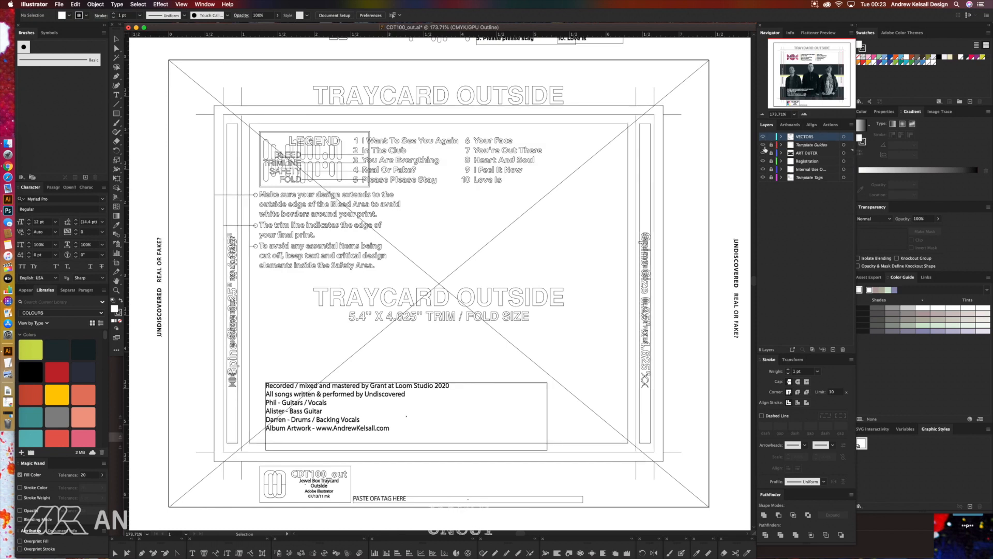
{"action": "left_click", "coordinate": [763, 147]}
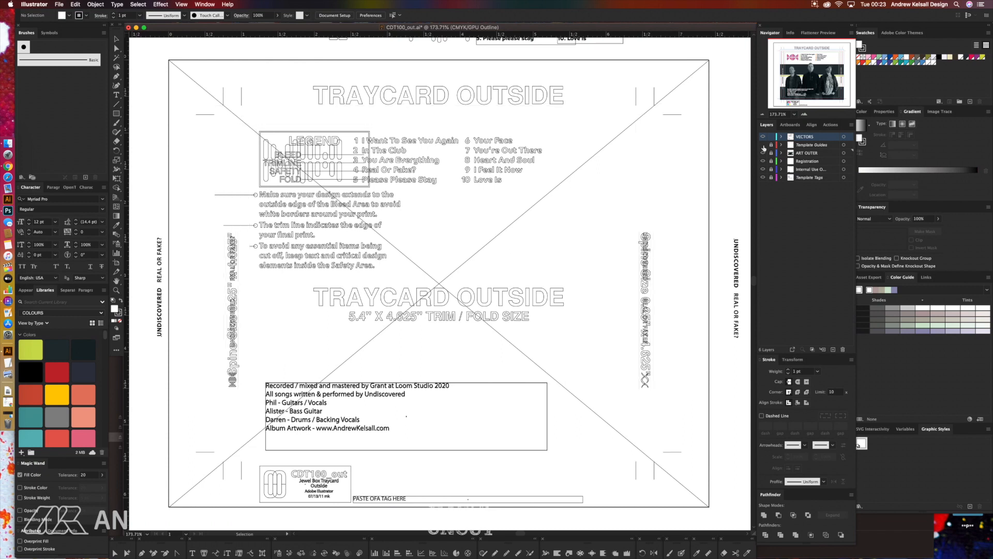
{"action": "left_click", "coordinate": [762, 147]}
{"action": "key", "text": "super+y"}
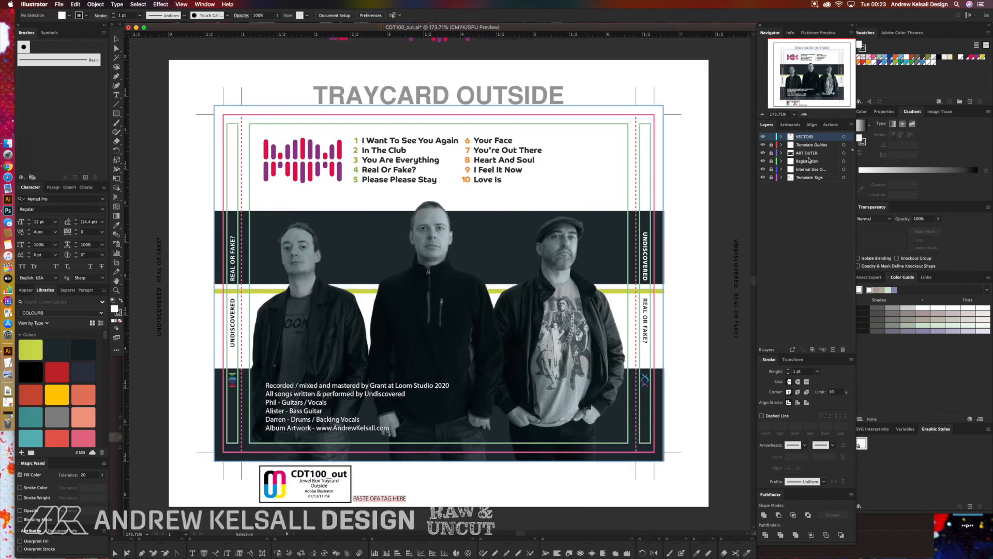
{"action": "left_click", "coordinate": [763, 145]}
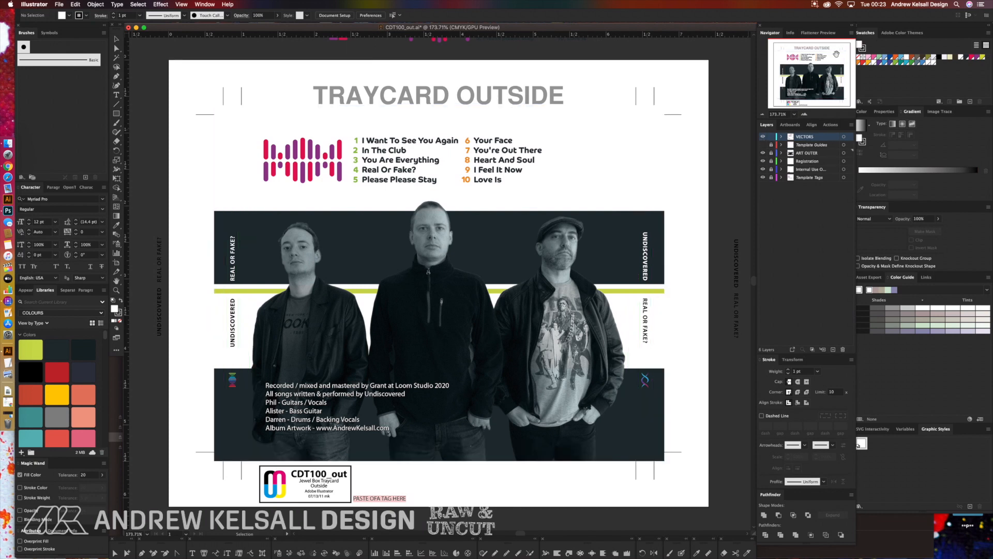
Check the layout in Outline mode, return to Preview and hide the Registration, Internal Use and Template Tags layers.
{"action": "key", "text": "super+y"}
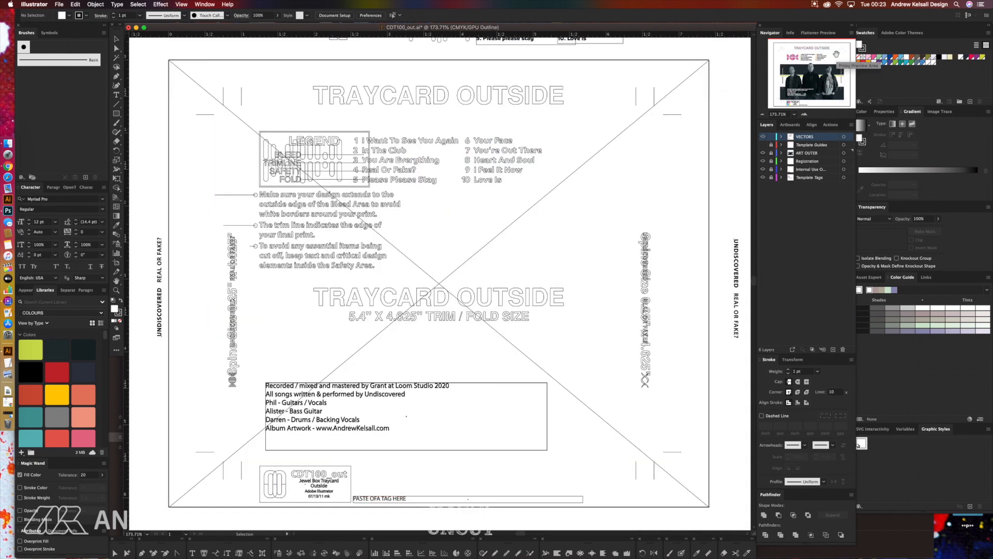
{"action": "key", "text": "super+y"}
{"action": "left_click_drag", "start_coordinate": [763, 162], "coordinate": [762, 194]}
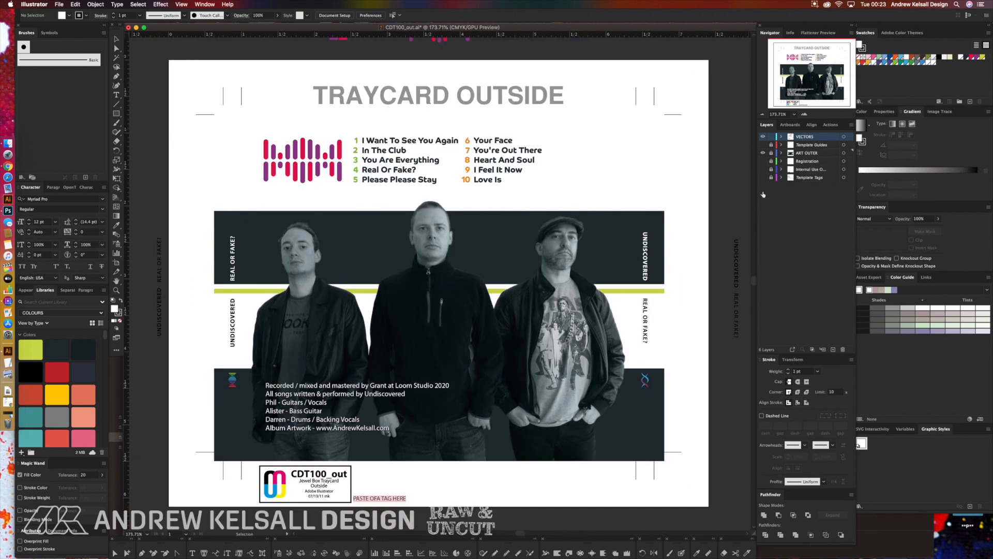
Inspect the outlined track-list titles up close in Outline mode, and return to Preview with the whole artboard in view.
{"action": "key", "text": "super+y"}
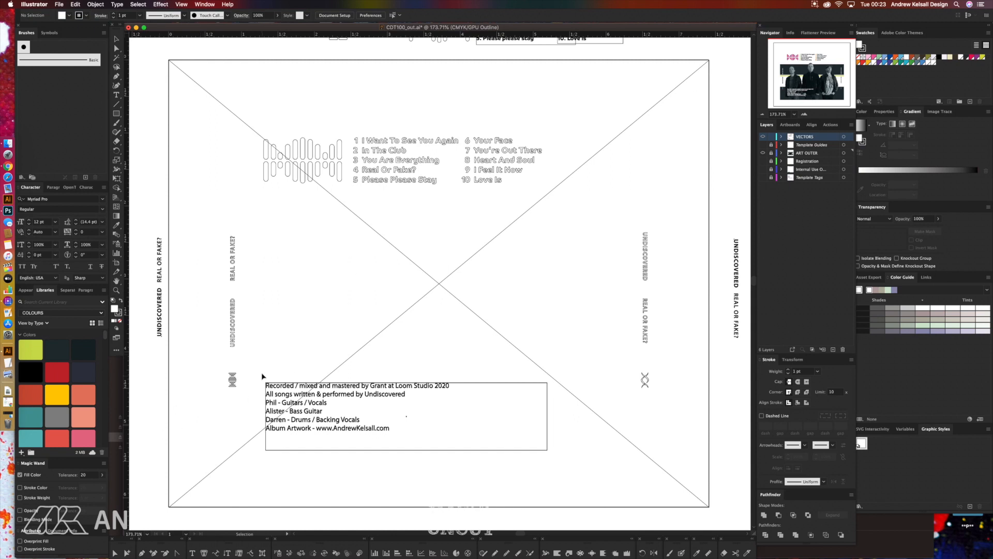
{"action": "scroll", "coordinate": [362, 139], "scroll_direction": "down", "scroll_amount": 3}
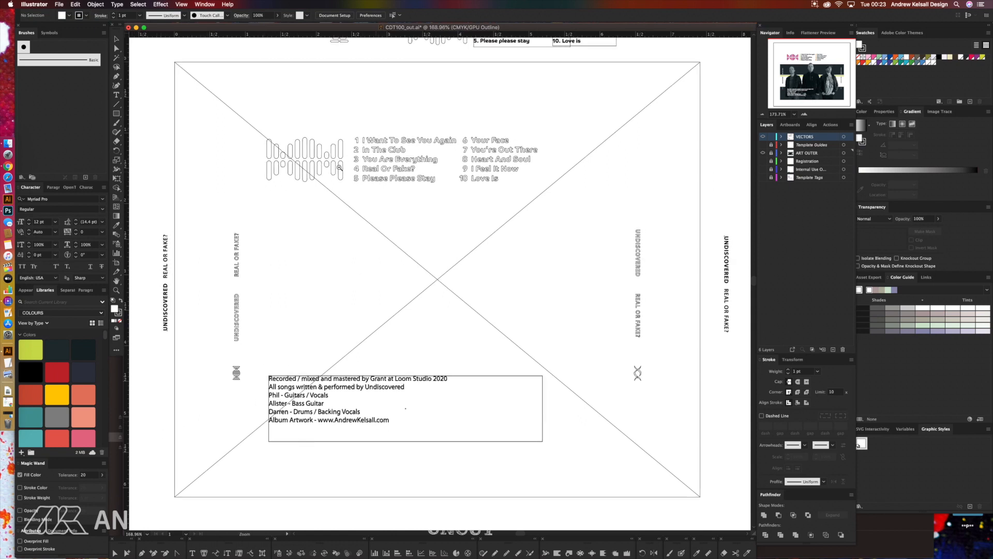
{"action": "scroll", "coordinate": [434, 141], "scroll_direction": "up", "scroll_amount": 5}
{"action": "left_click_drag", "start_coordinate": [433, 141], "coordinate": [354, 297]}
{"action": "left_click_drag", "start_coordinate": [445, 295], "coordinate": [315, 296]}
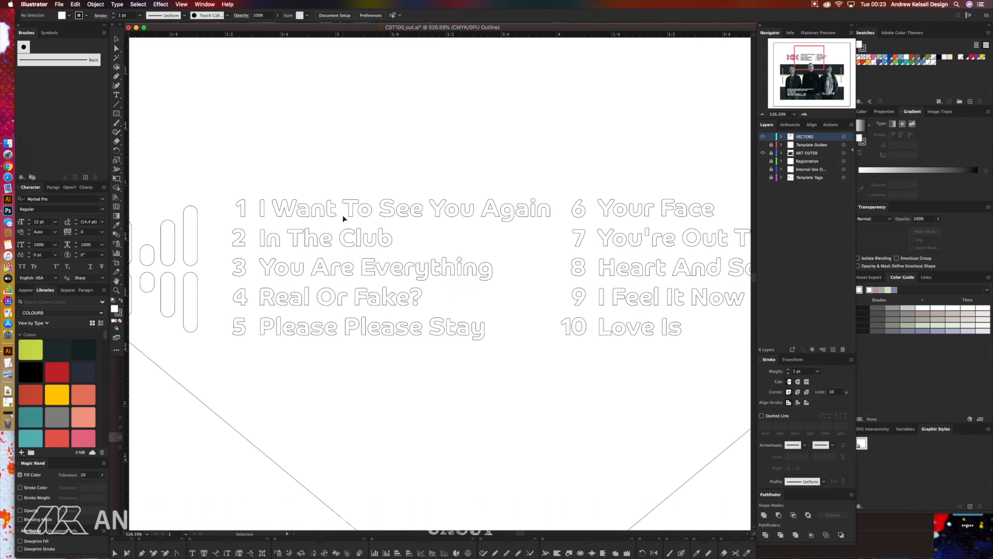
{"action": "key", "text": "super+y"}
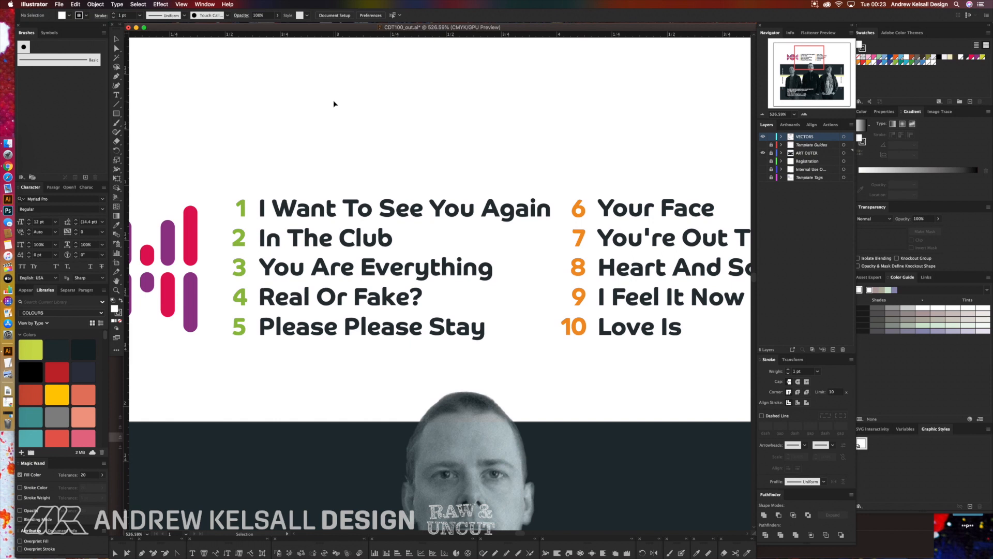
{"action": "key", "text": "super+0"}
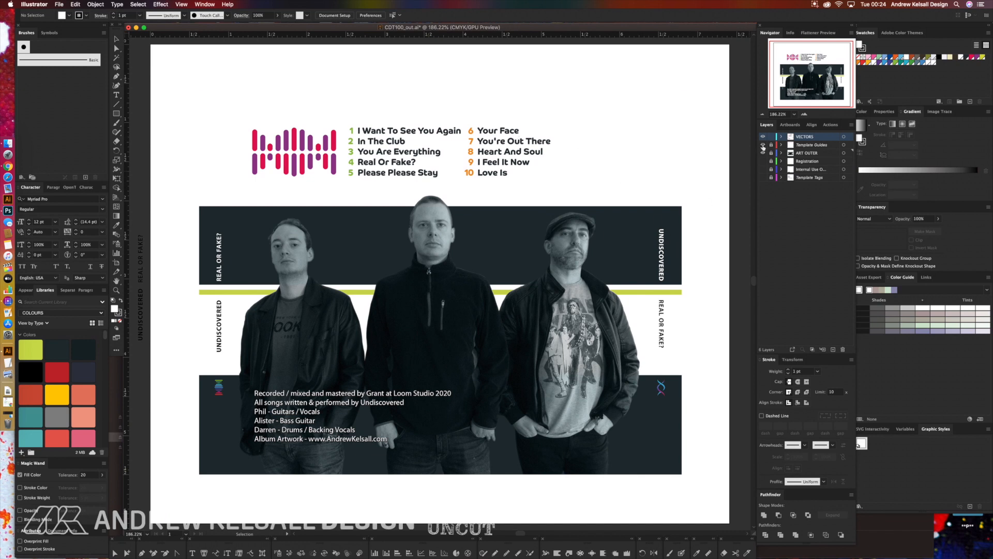
Show the Template Guides layer, and toggle the ART OUTER and VECTORS layers off and back on.
{"action": "left_click_drag", "start_coordinate": [762, 144], "coordinate": [762, 153]}
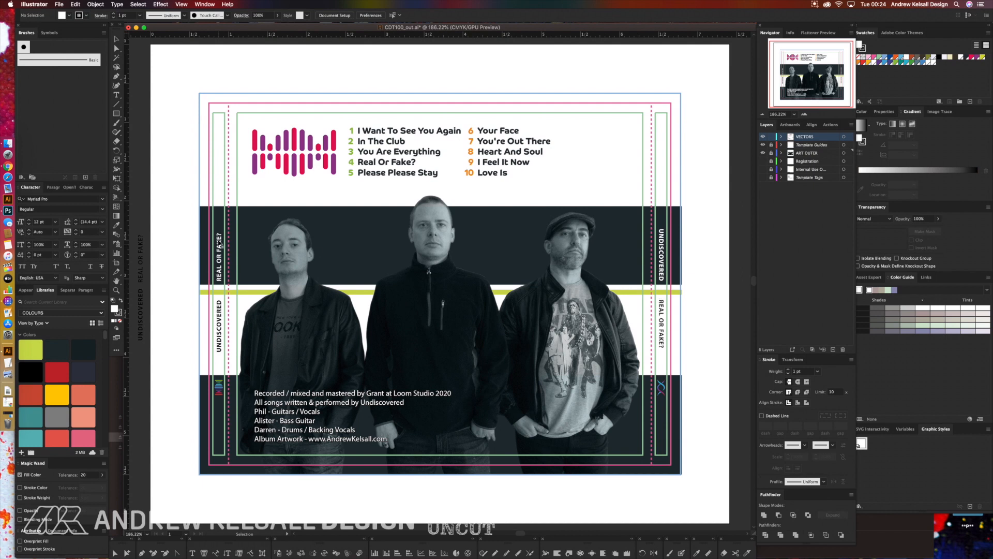
{"action": "left_click", "coordinate": [763, 153]}
{"action": "left_click", "coordinate": [762, 153]}
{"action": "left_click", "coordinate": [763, 136]}
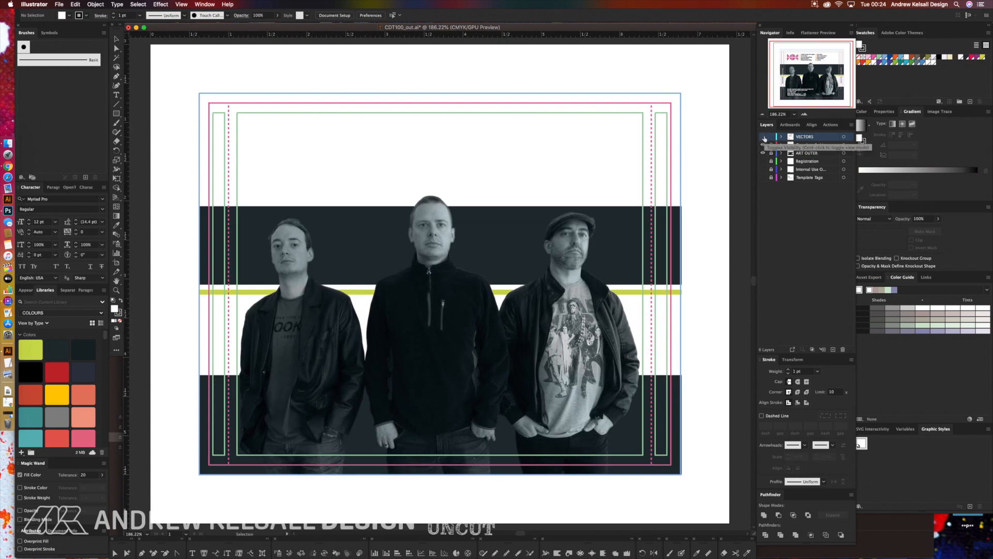
{"action": "left_click", "coordinate": [764, 137]}
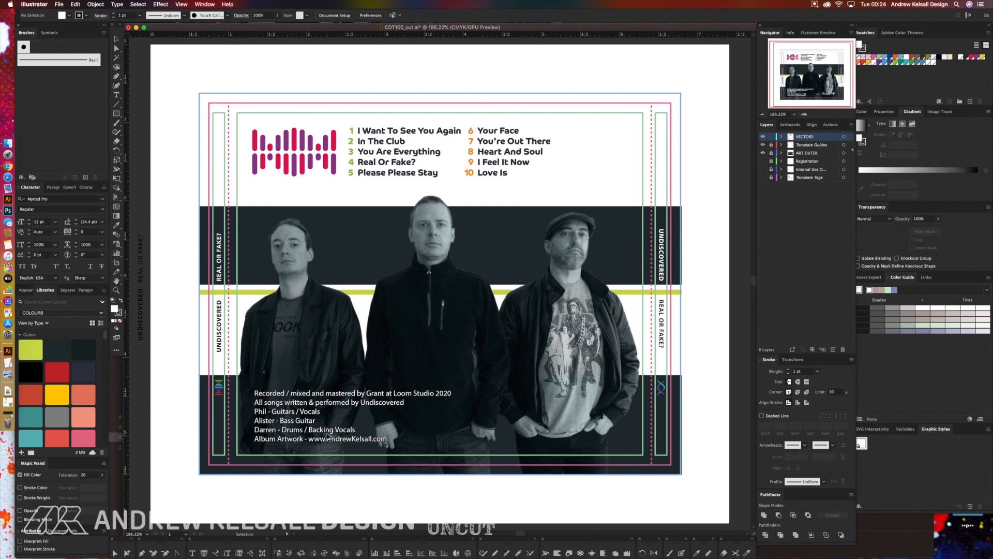
{"action": "left_click", "coordinate": [763, 137]}
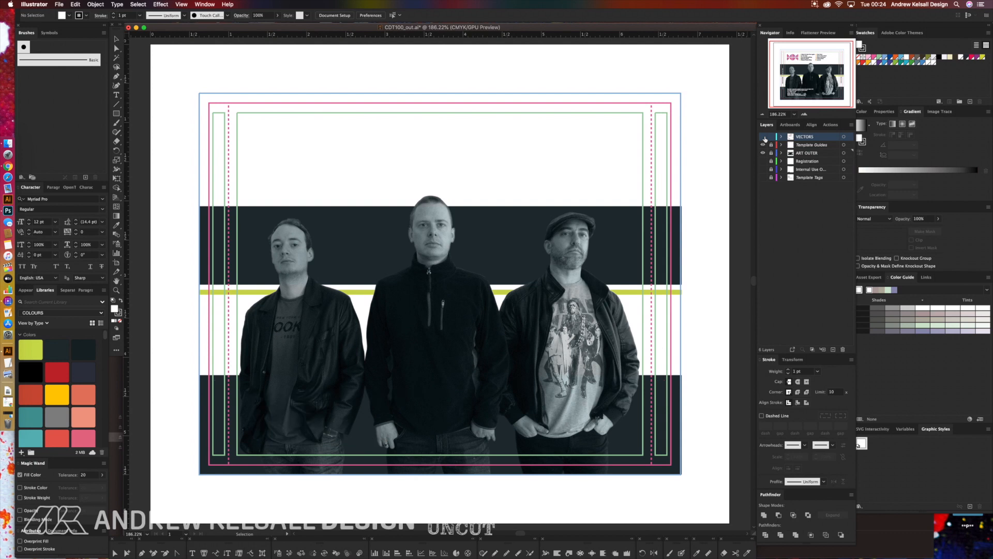
{"action": "left_click", "coordinate": [764, 137]}
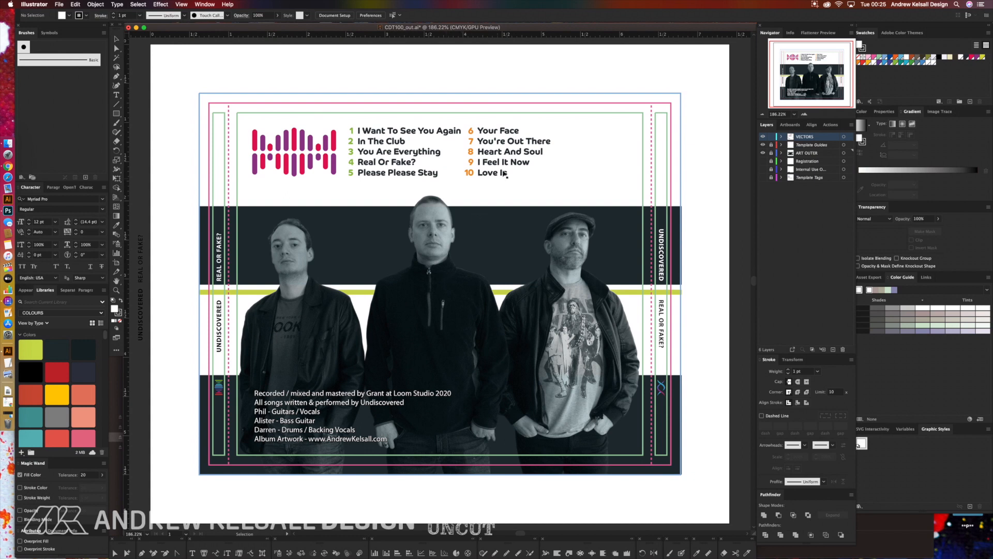
Switch to Finder and preview the booklet page PSDs in the BOOKLET cd800s folder.
{"action": "left_click", "coordinate": [23, 139]}
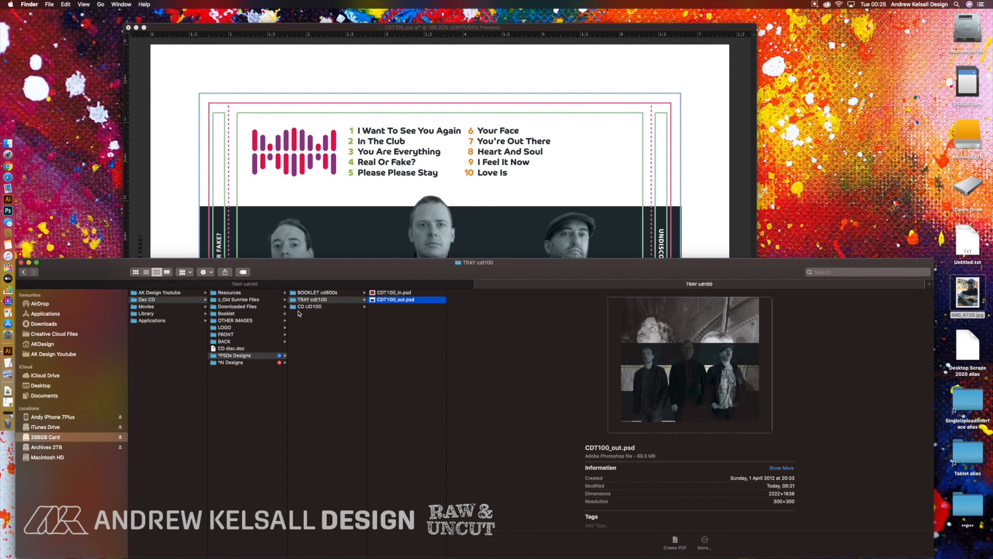
{"action": "left_click", "coordinate": [318, 292]}
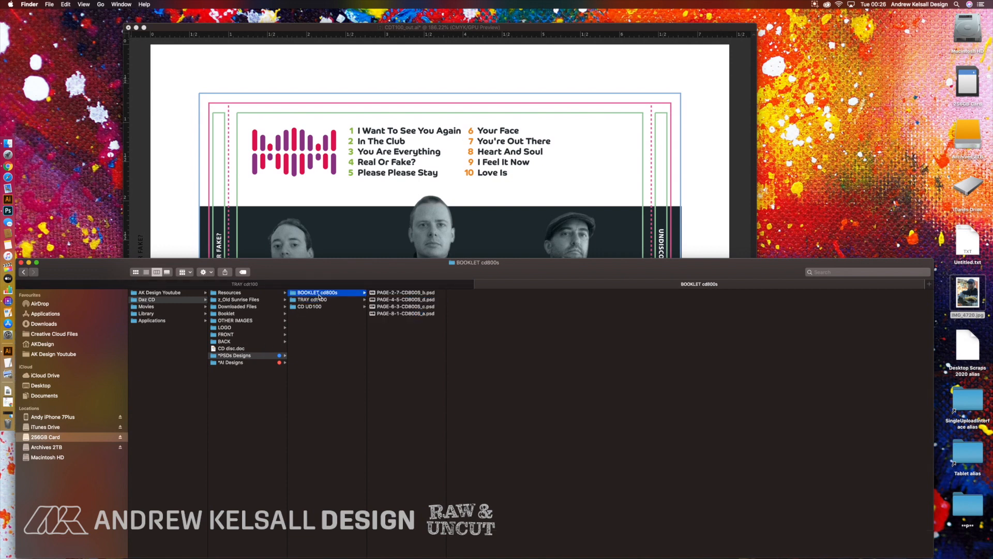
{"action": "left_click", "coordinate": [406, 314]}
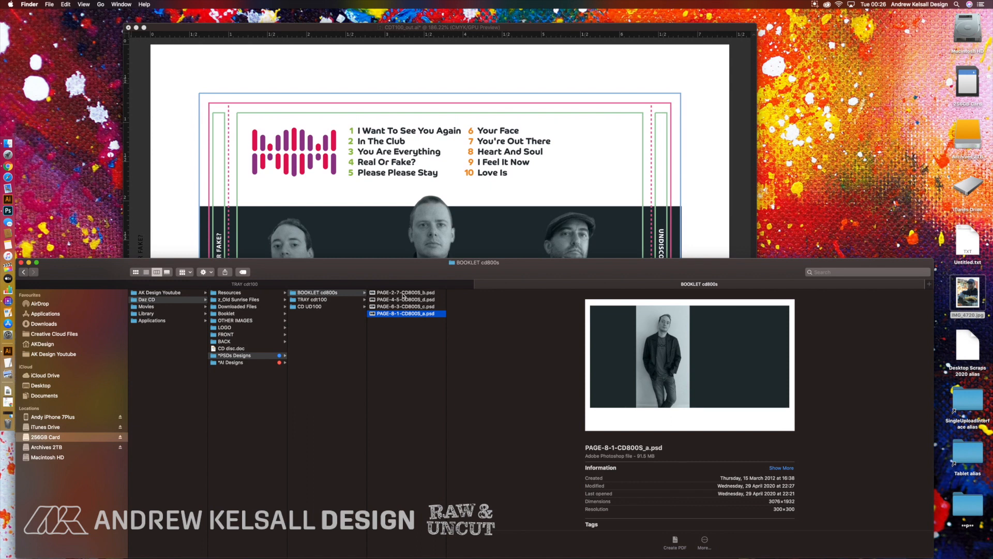
{"action": "left_click", "coordinate": [403, 293]}
{"action": "key", "text": "space"}
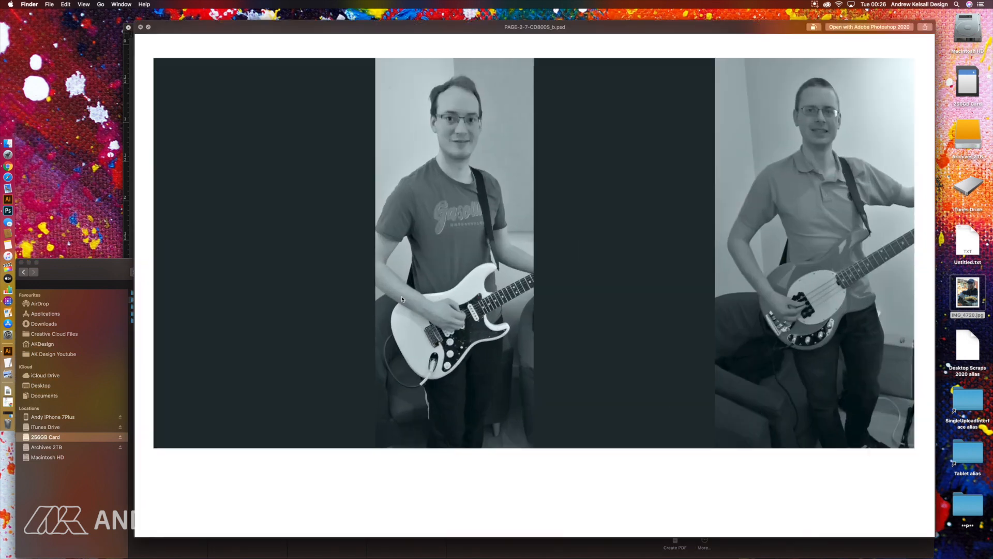
{"action": "key", "text": "Down"}
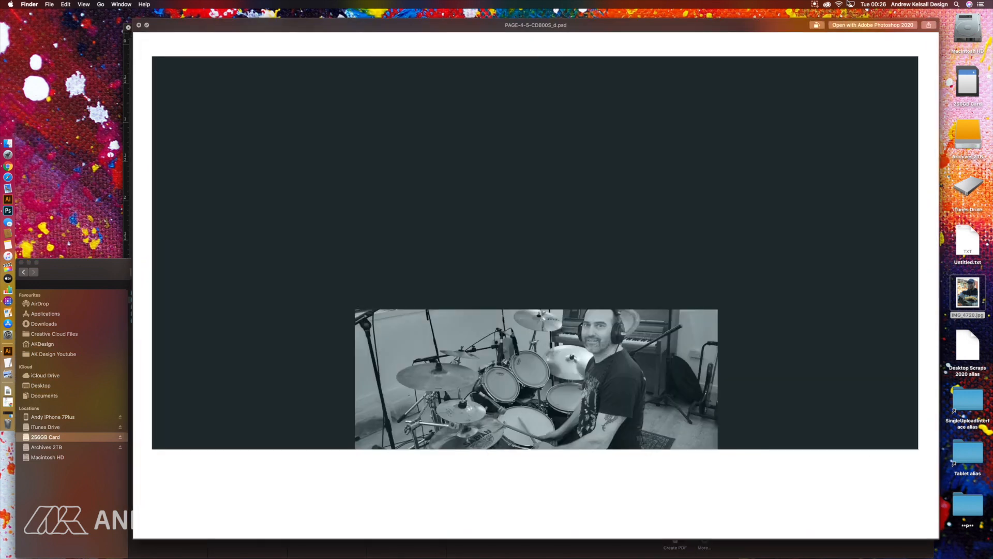
{"action": "key", "text": "Down"}
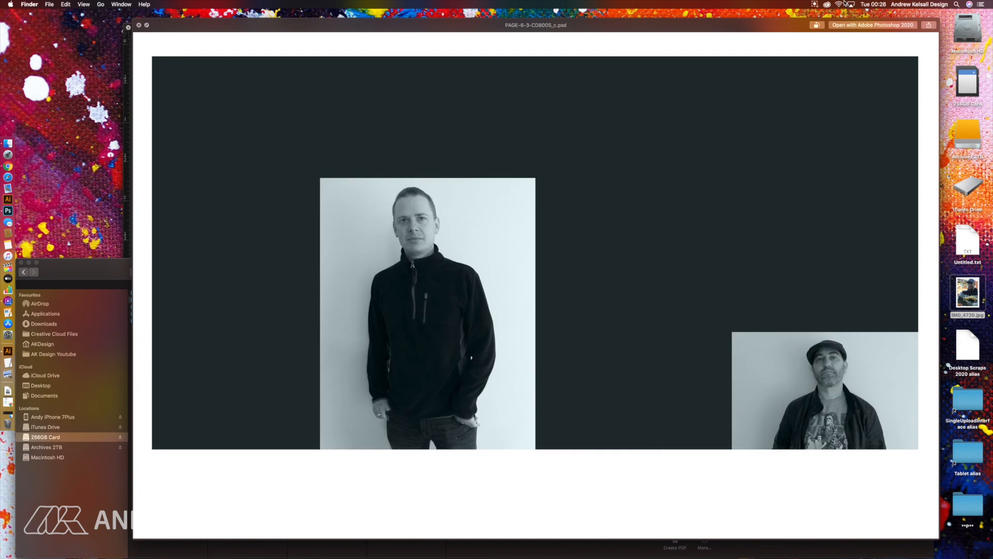
{"action": "key", "text": "Down"}
{"action": "key", "text": "space"}
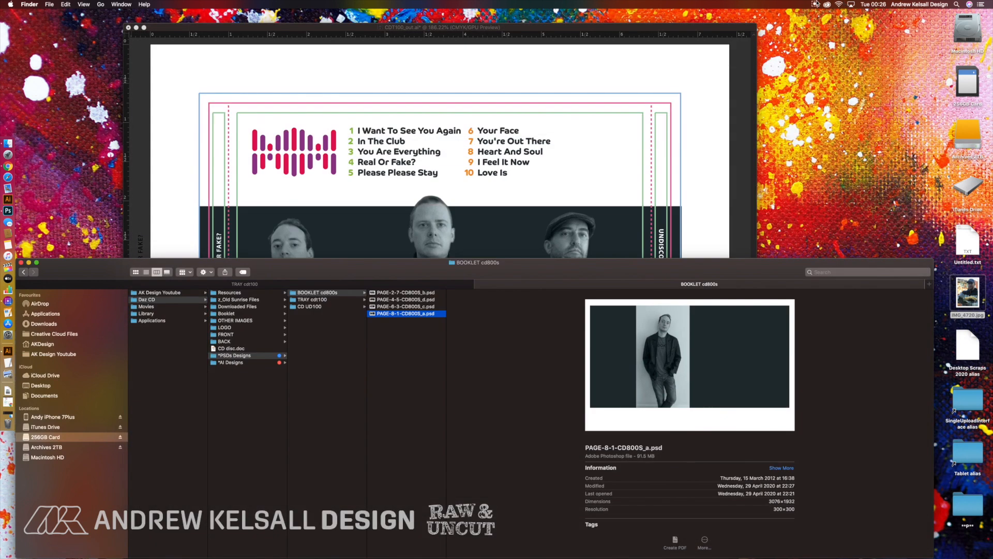
Open PAGE-2-7-CD800S_b.ai from the BOOKLET cd800s folder inside *AI Designs in Illustrator.
{"action": "key", "text": "ctrl+shift+Tab"}
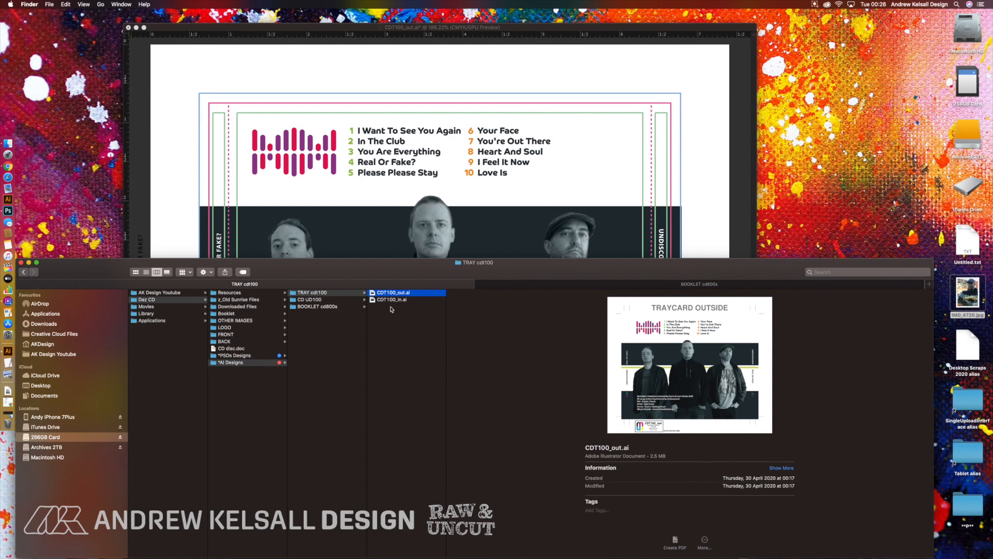
{"action": "left_click", "coordinate": [337, 306]}
{"action": "double_click", "coordinate": [375, 299]}
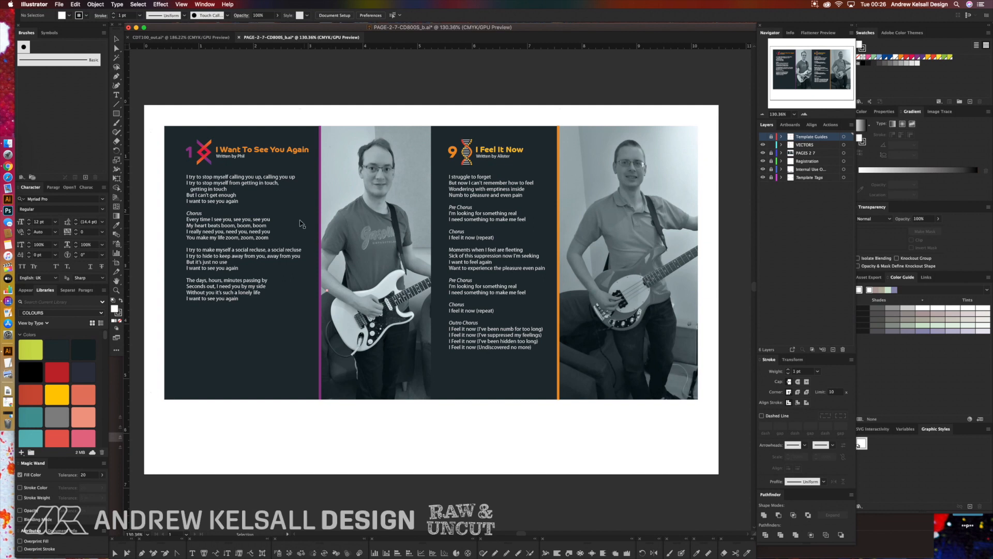
Check the booklet spread in Outline mode, then inspect the "I Feel It Now" lyrics page up close in Preview and fit the artboard in view.
{"action": "key", "text": "super+y"}
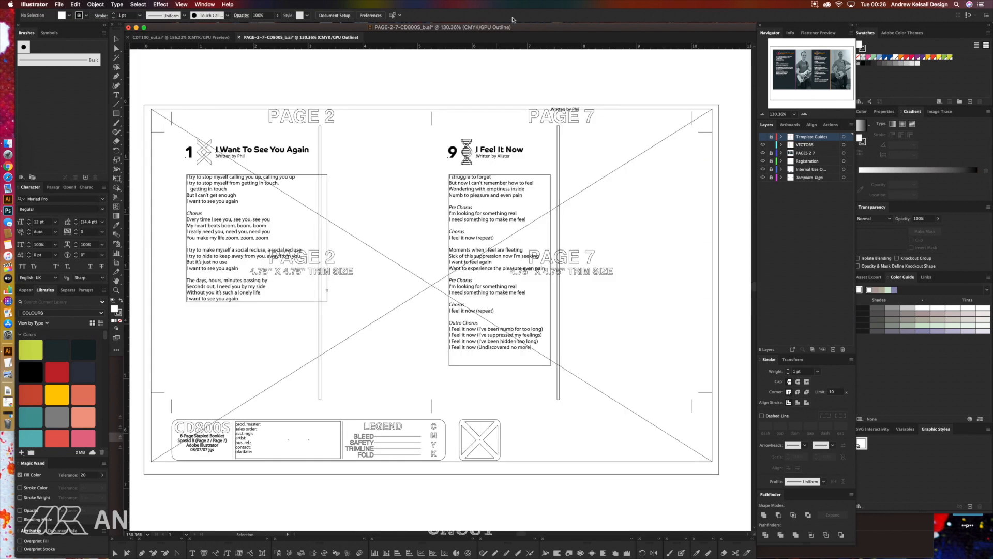
{"action": "key", "text": "super+y"}
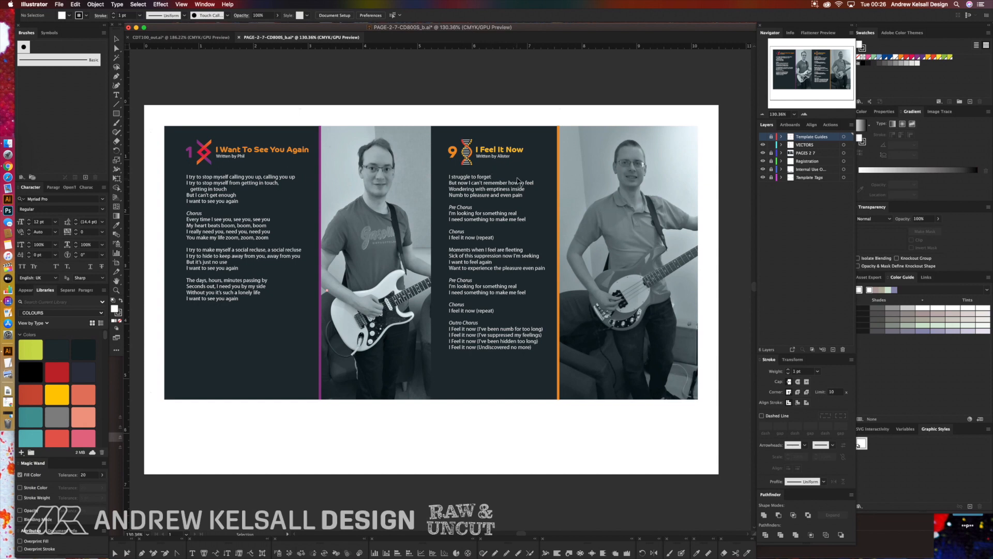
{"action": "scroll", "coordinate": [460, 210], "scroll_direction": "up", "scroll_amount": 5}
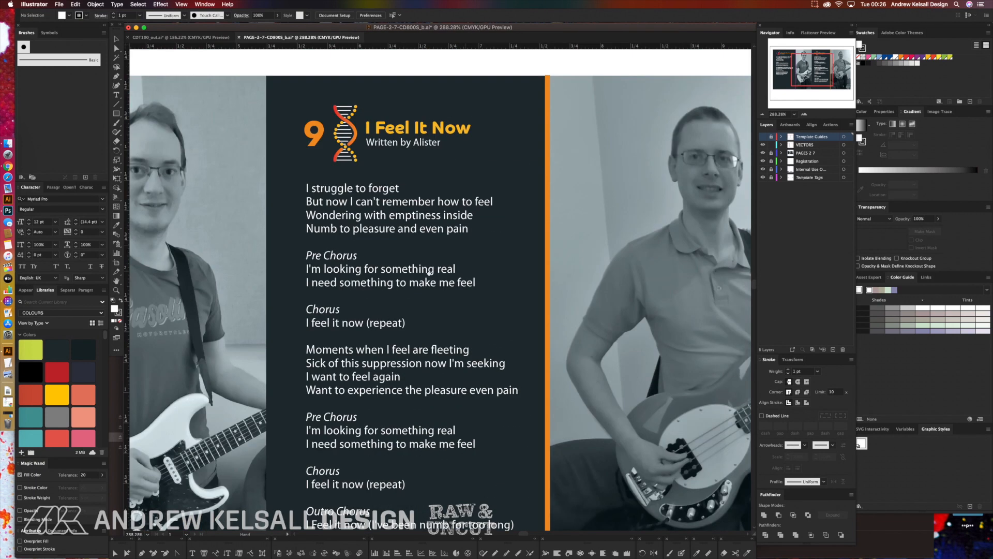
{"action": "left_click_drag", "start_coordinate": [430, 272], "coordinate": [379, 271]}
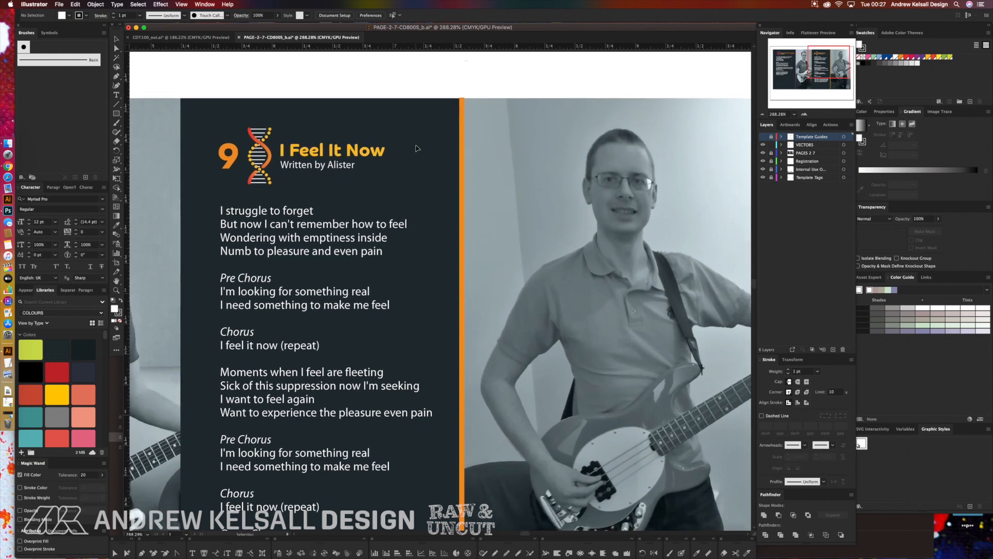
{"action": "key", "text": "super"}
{"action": "key", "text": "super"}
{"action": "key", "text": "super+0"}
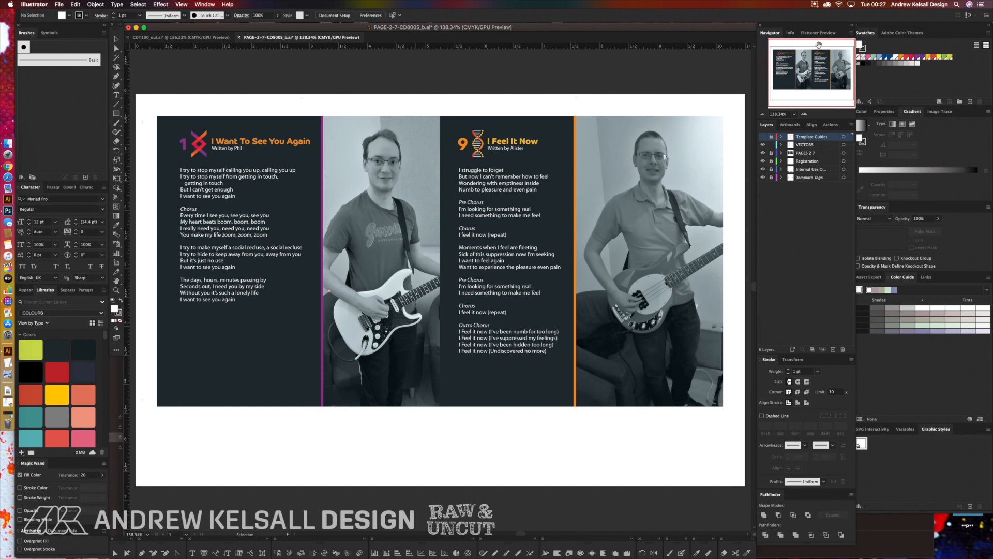
{"action": "left_click", "coordinate": [814, 5]}
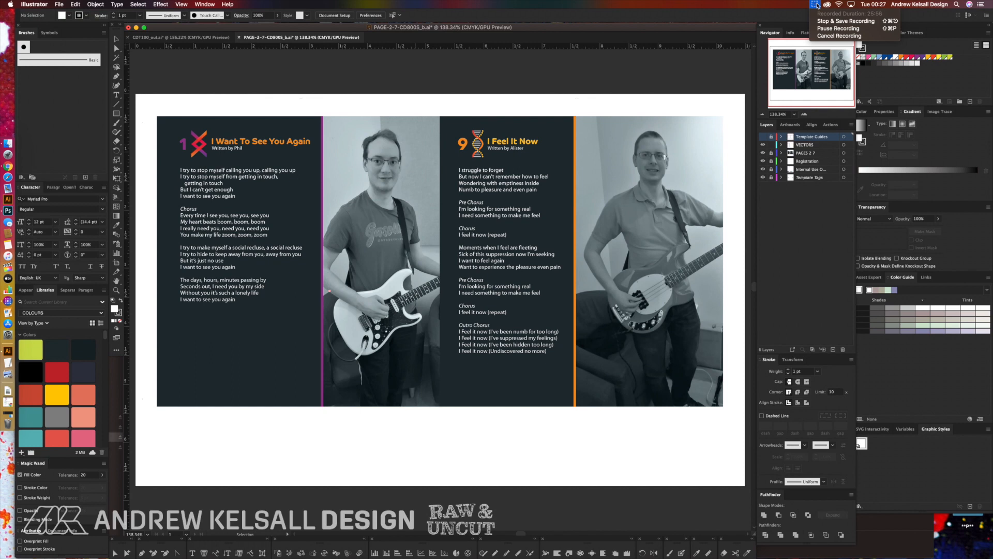
{"action": "left_click", "coordinate": [815, 5]}
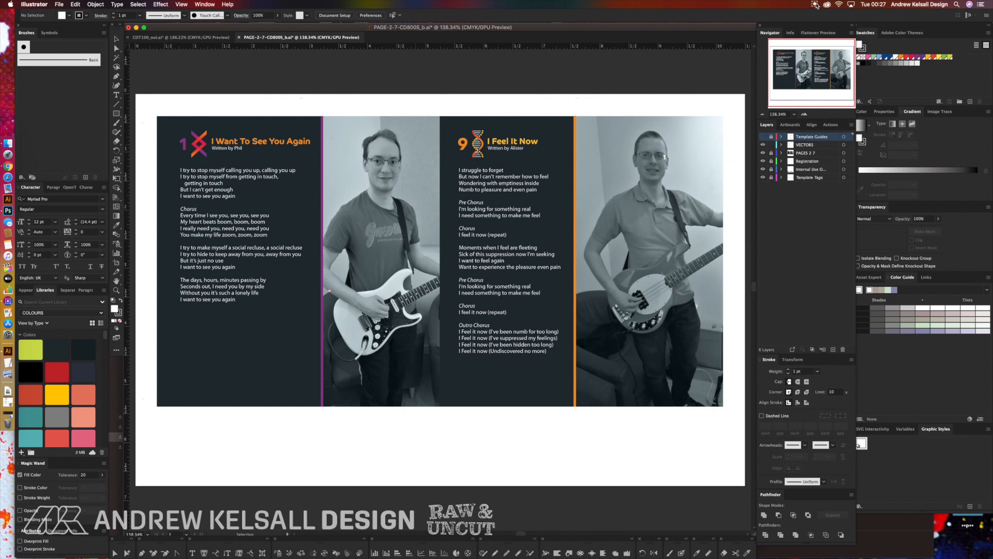